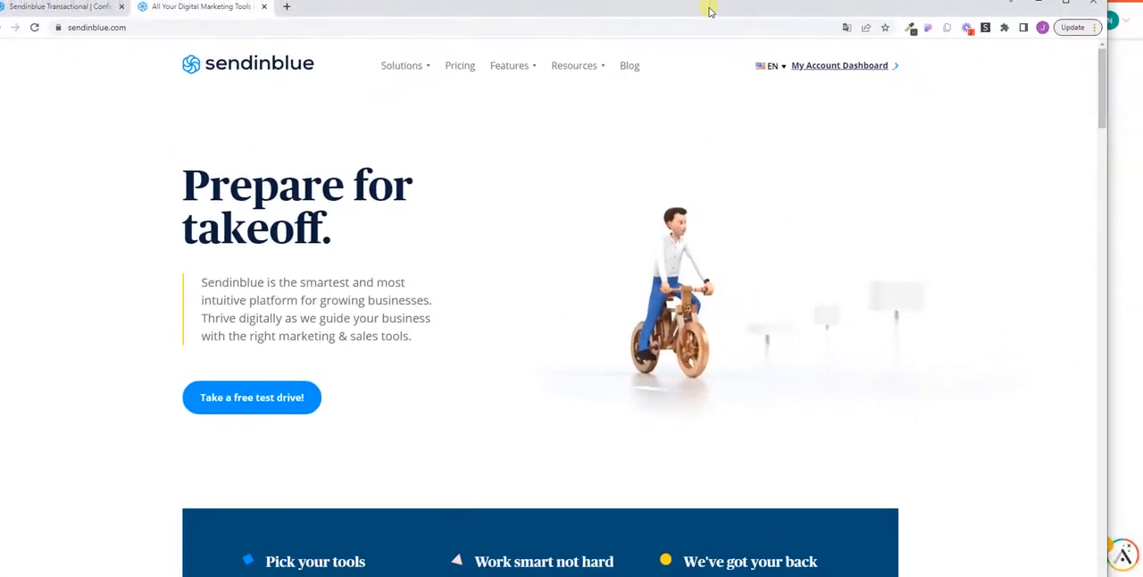
# - Maximize the browser window and open the API keys page from the HTTP API section of the transactional configuration
pyautogui.moveTo(737, 16); pyautogui.dragTo(741, 16)
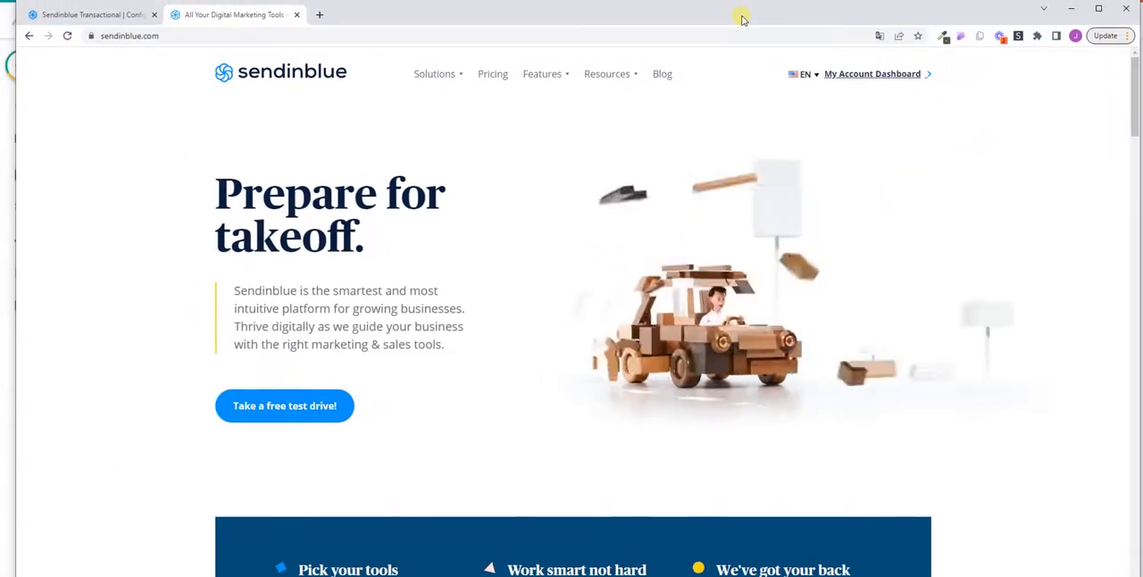
pyautogui.click(1093, 10)
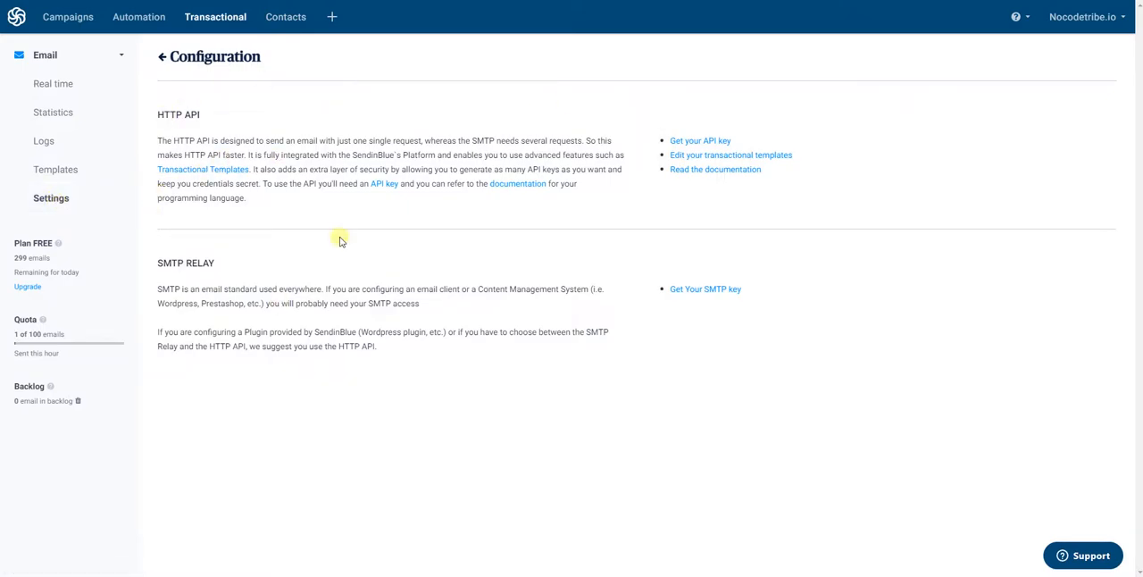
pyautogui.moveTo(158, 113); pyautogui.dragTo(220, 111)
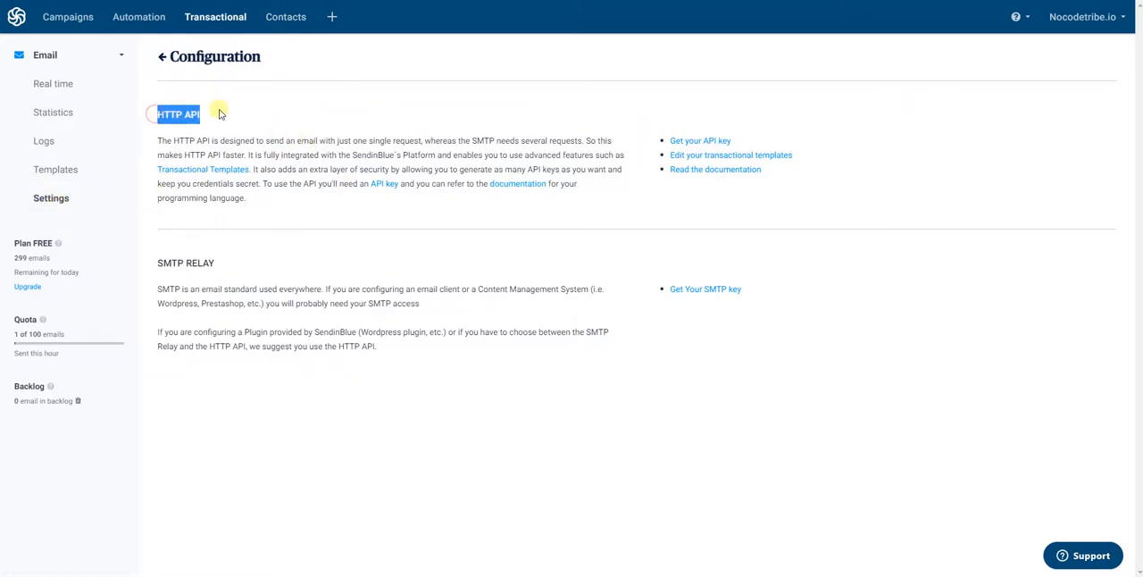
pyautogui.click(698, 140)
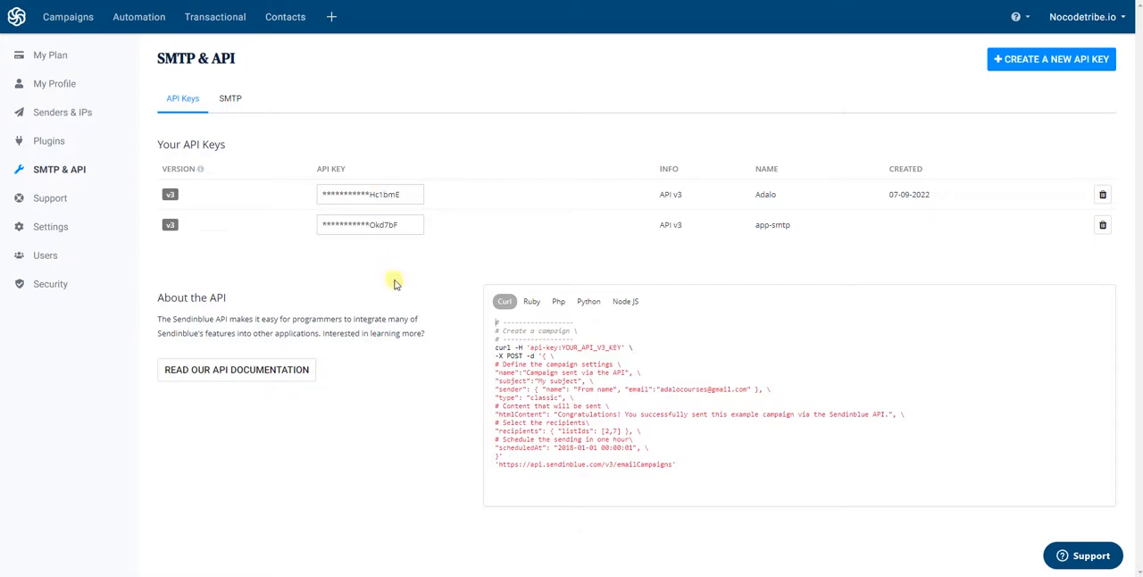
# - Examine the Curl sample request for creating a campaign on the API keys page
pyautogui.click(401, 400)
pyautogui.moveTo(677, 464); pyautogui.dragTo(497, 320)
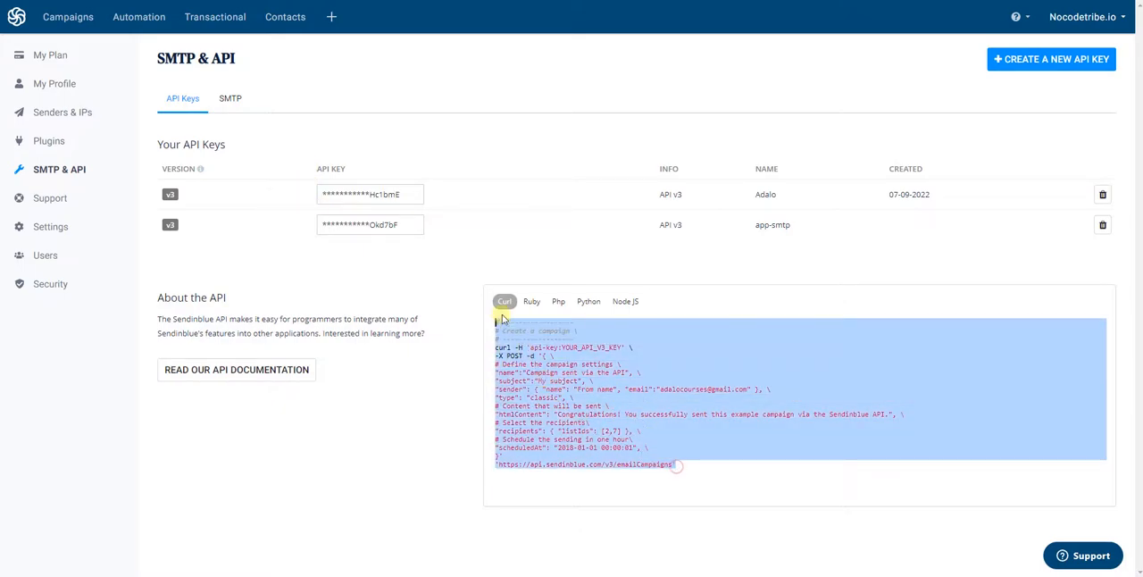
pyautogui.click(666, 440)
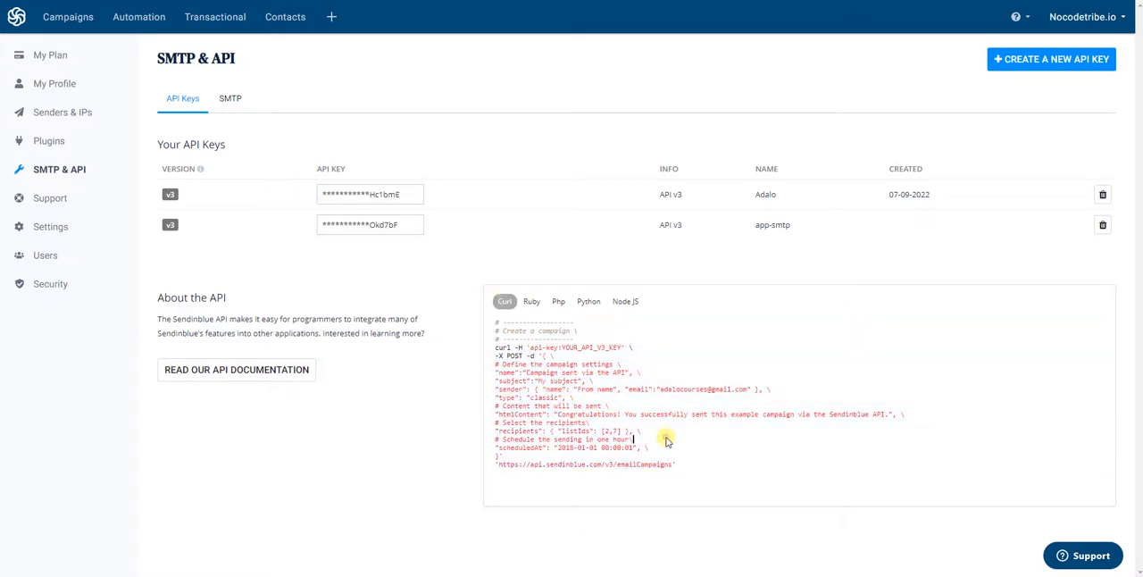
# - Go to the Transactional email settings and open their Configuration page
pyautogui.click(236, 17)
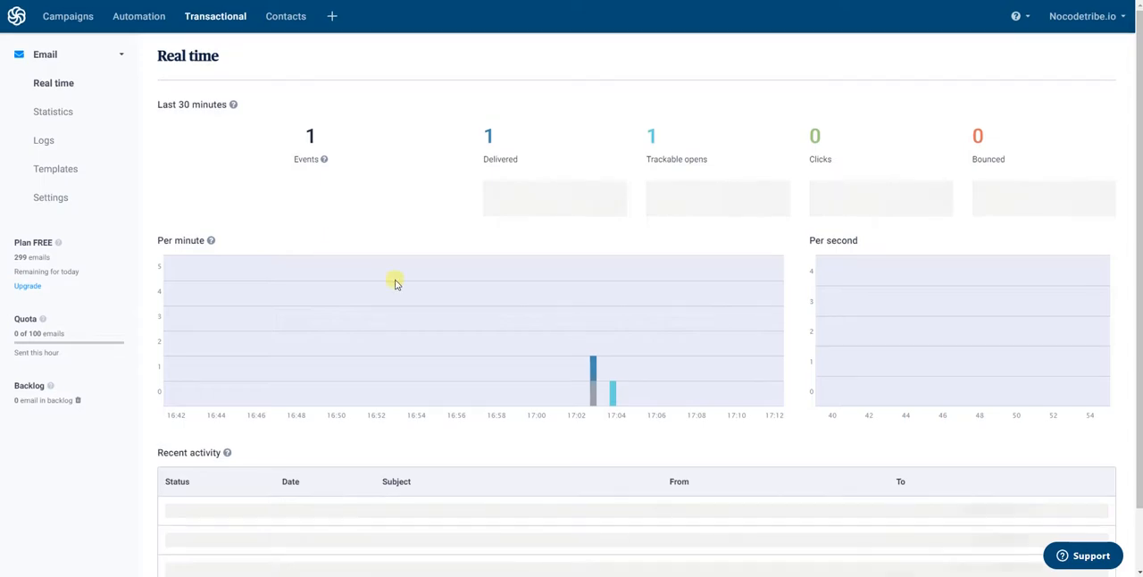
pyautogui.scroll(-1, 395, 279)
pyautogui.scroll(2, 393, 273)
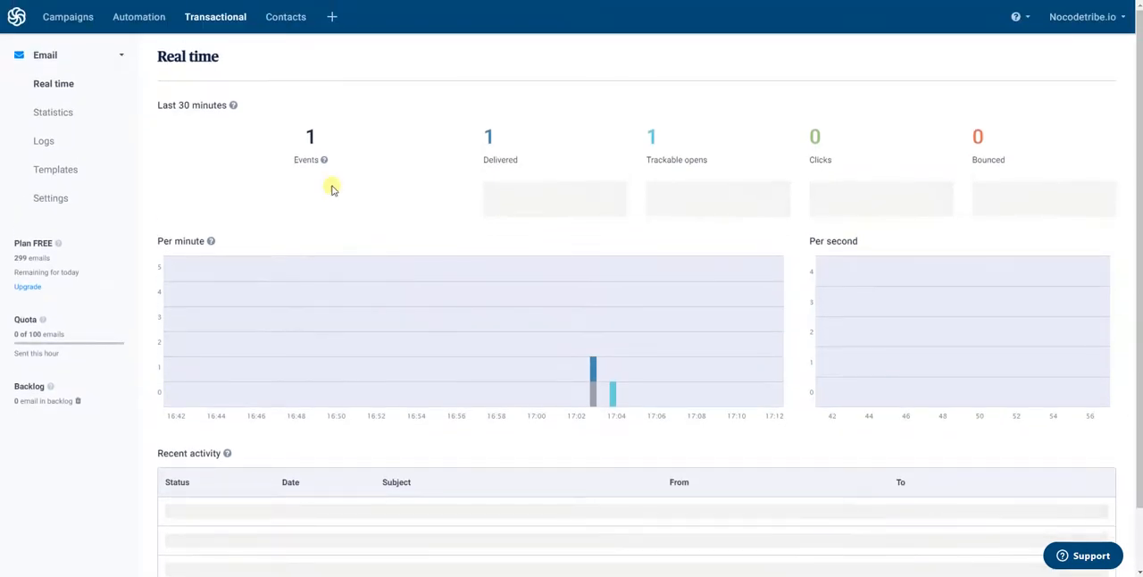
pyautogui.click(49, 198)
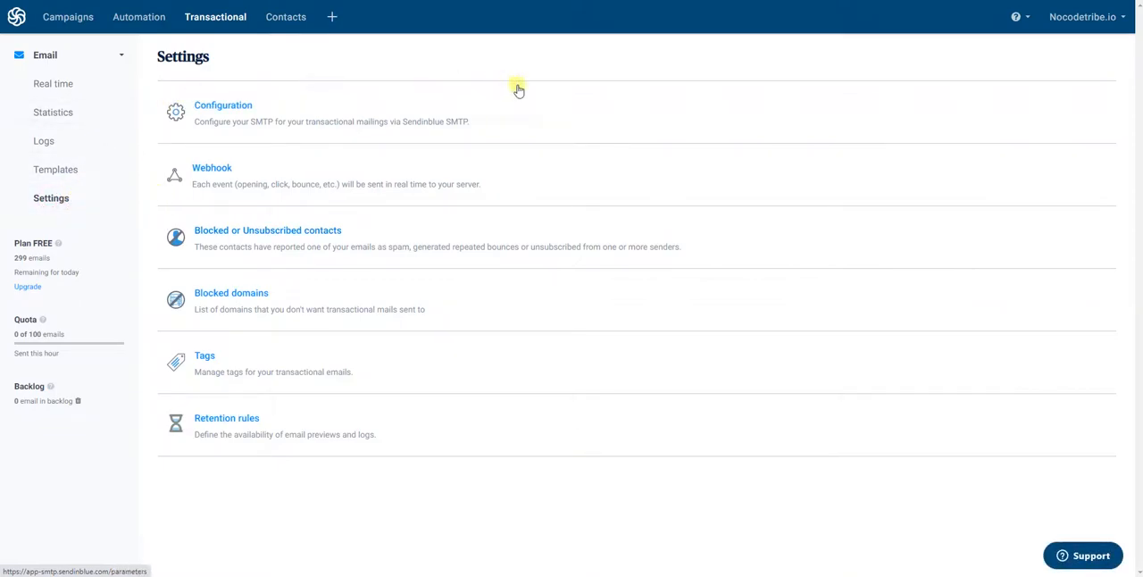
pyautogui.click(226, 111)
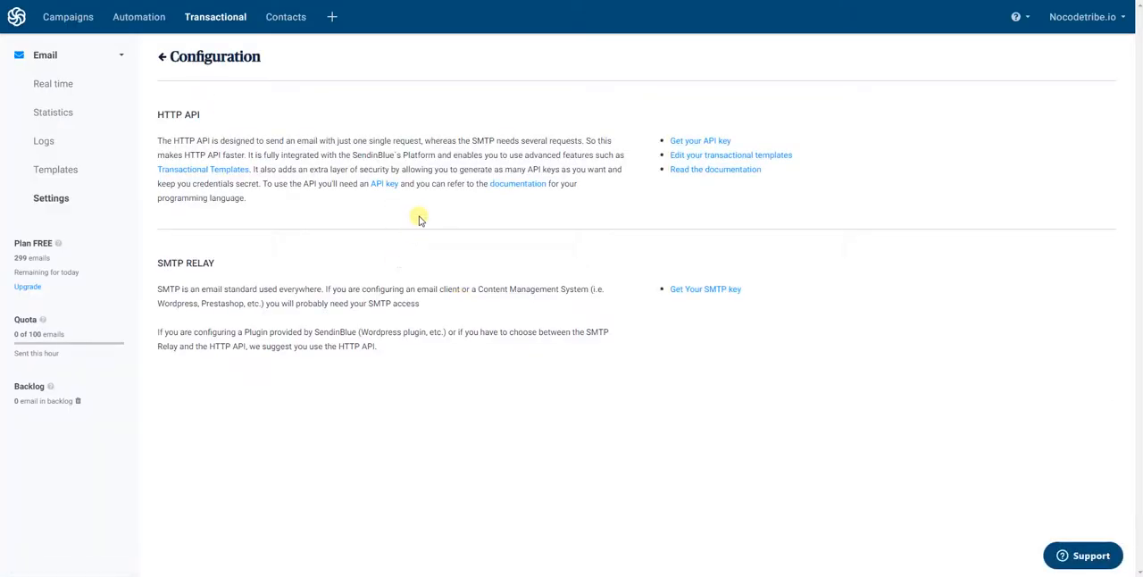
# - Open the developer documentation and its Email API guide on creating and sending transactional emails
pyautogui.click(703, 168)
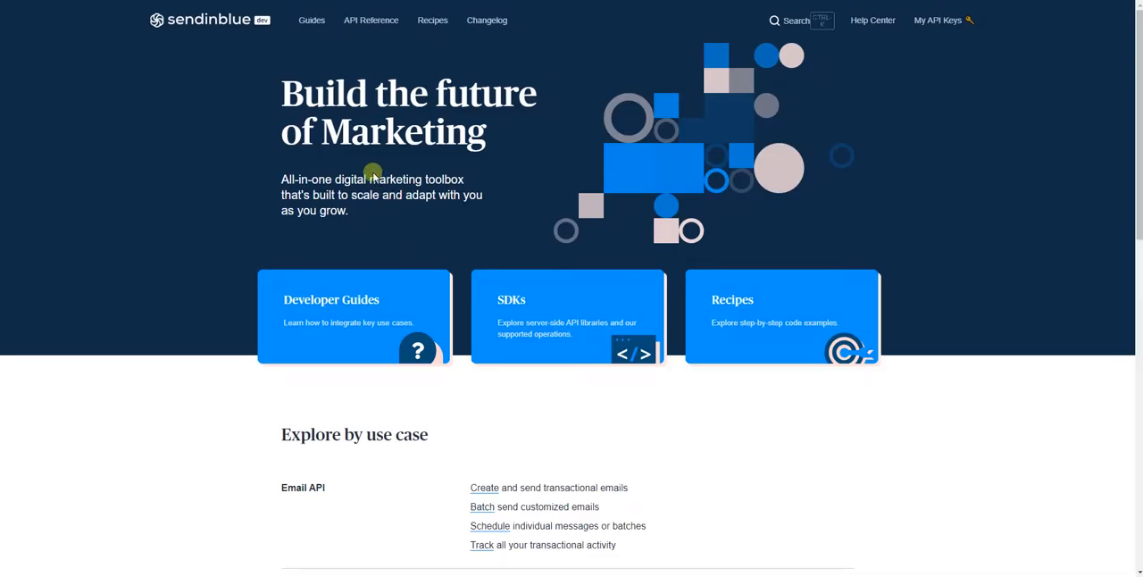
pyautogui.scroll(-4, 359, 180)
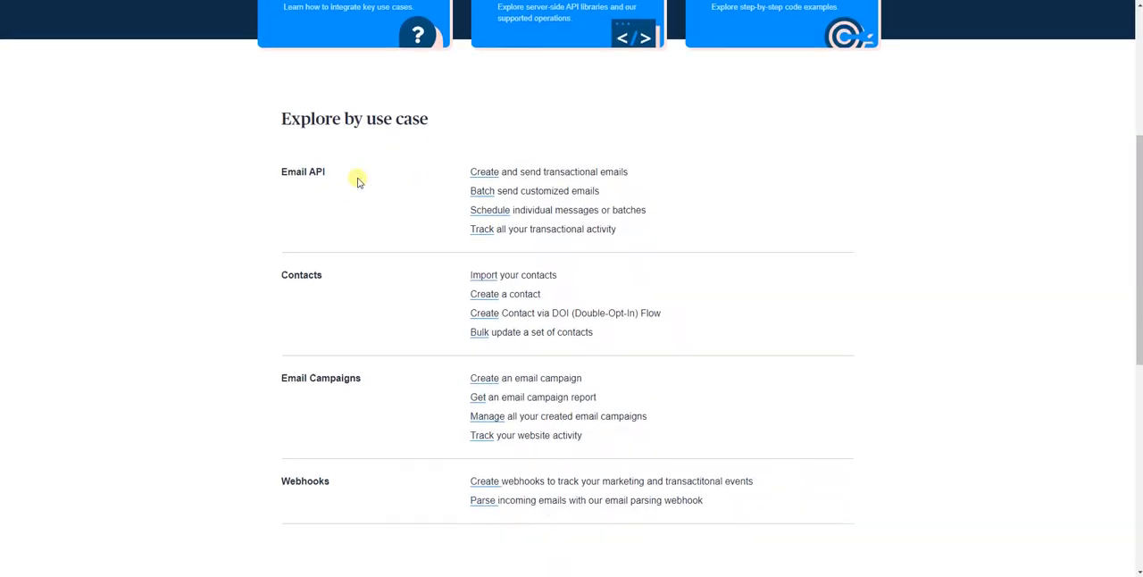
pyautogui.scroll(-1, 258, 176)
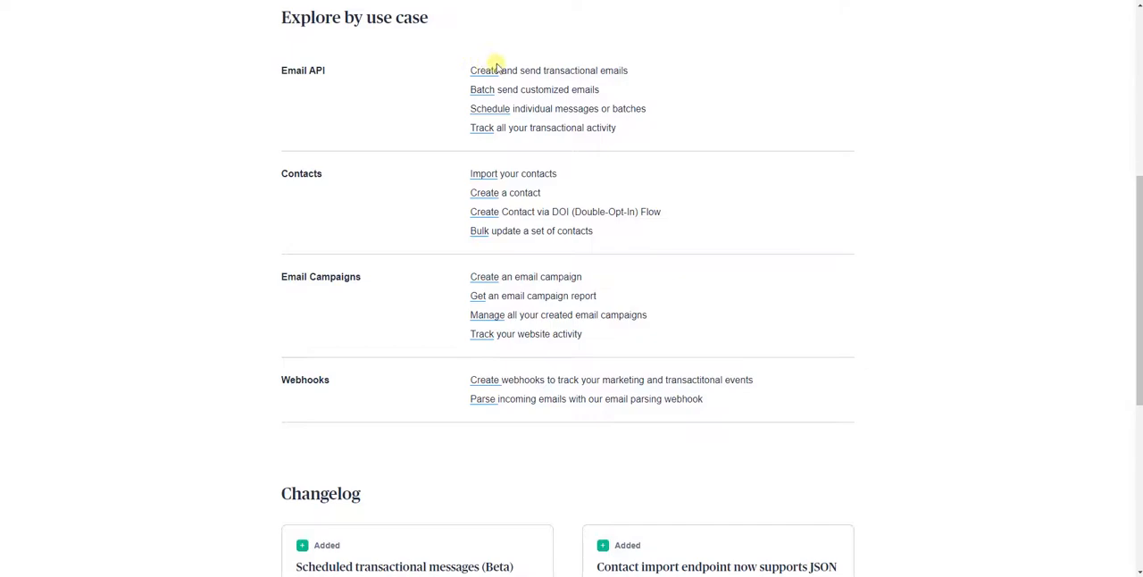
pyautogui.moveTo(349, 74); pyautogui.dragTo(263, 72)
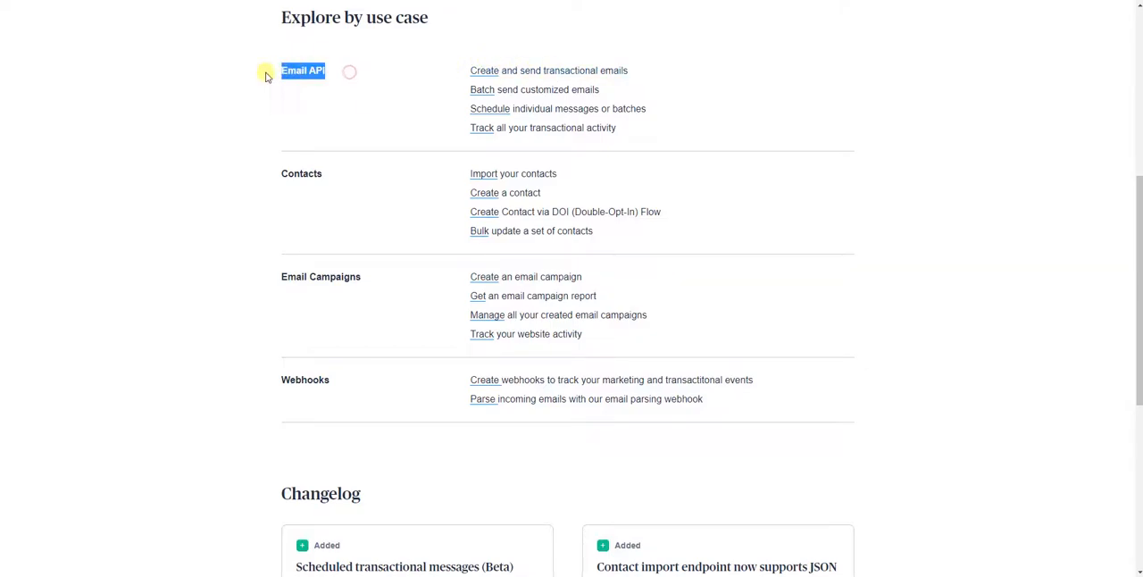
pyautogui.click(536, 70)
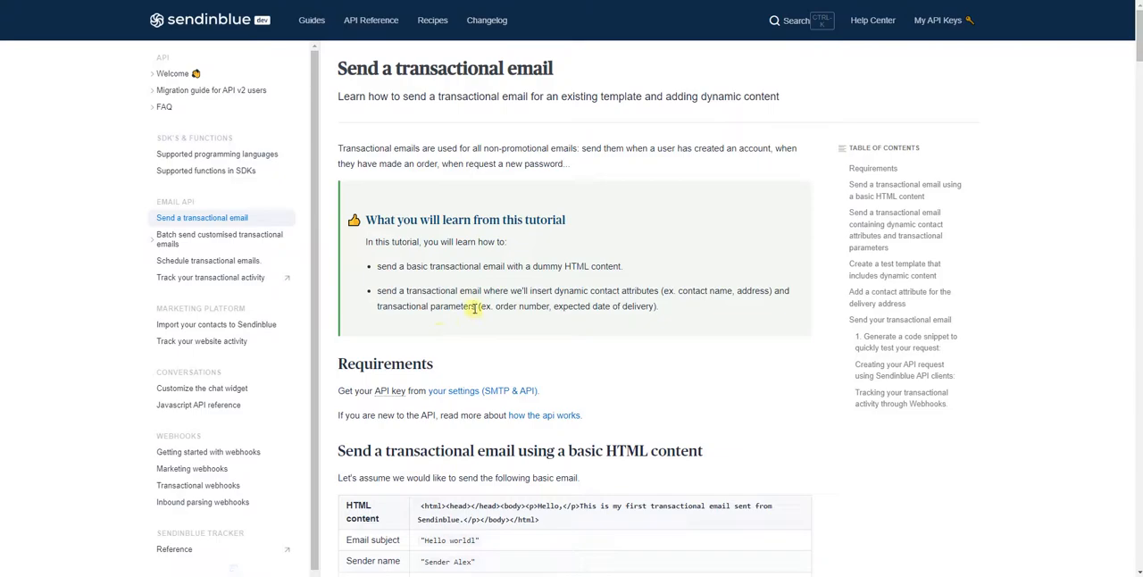
# - Read through the transactional email guide to the webhook tracking section and examine the cURL POST request and its endpoint URL
pyautogui.scroll(-3, 475, 306)
pyautogui.scroll(-3, 474, 306)
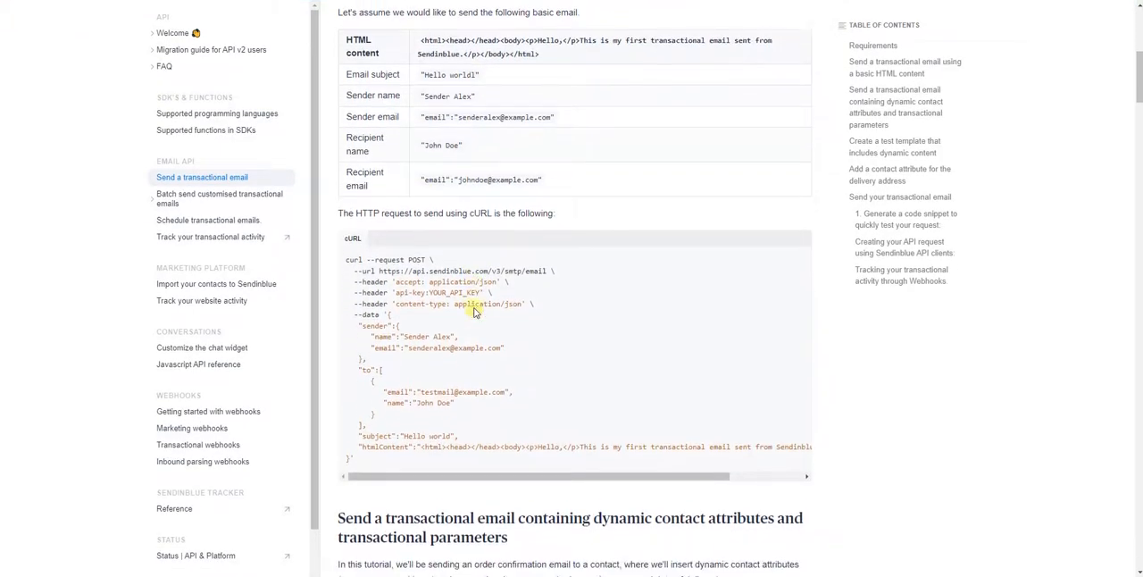
pyautogui.scroll(-15, 474, 307)
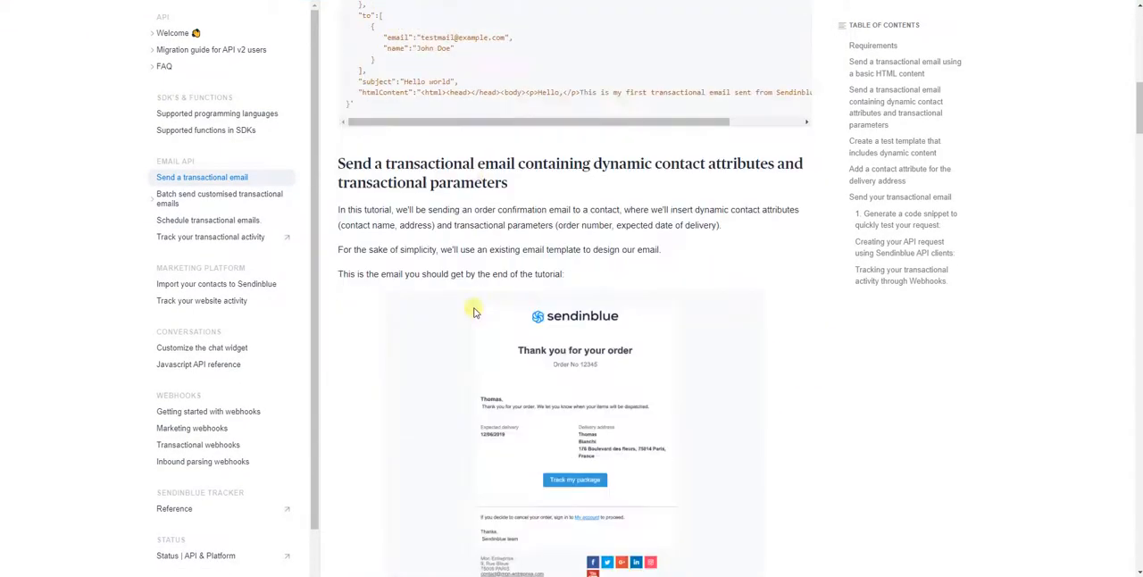
pyautogui.scroll(4, 474, 303)
pyautogui.scroll(-20, 475, 299)
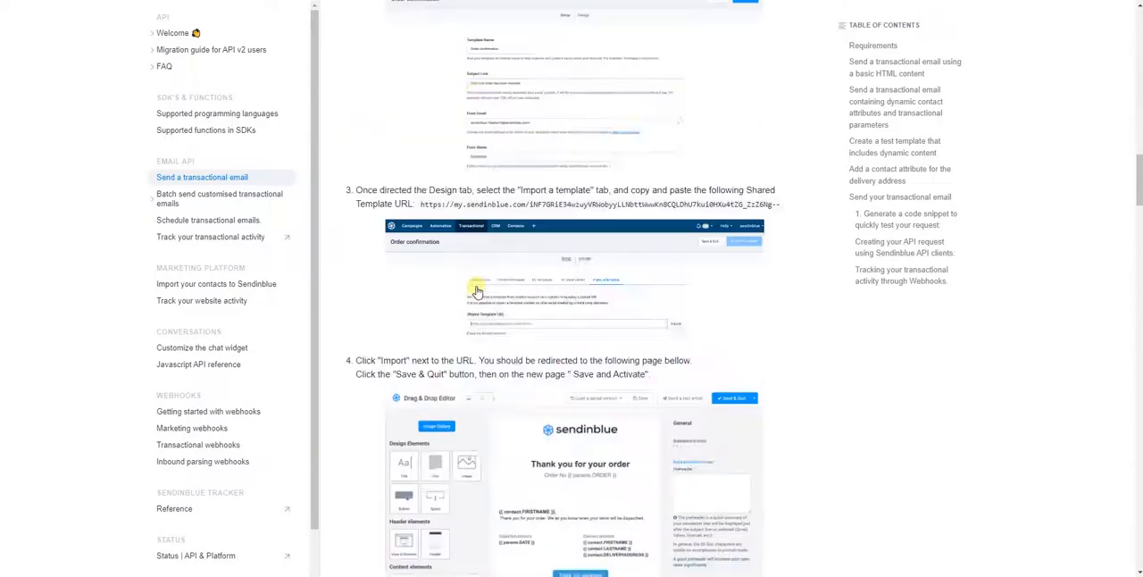
pyautogui.scroll(-2, 478, 289)
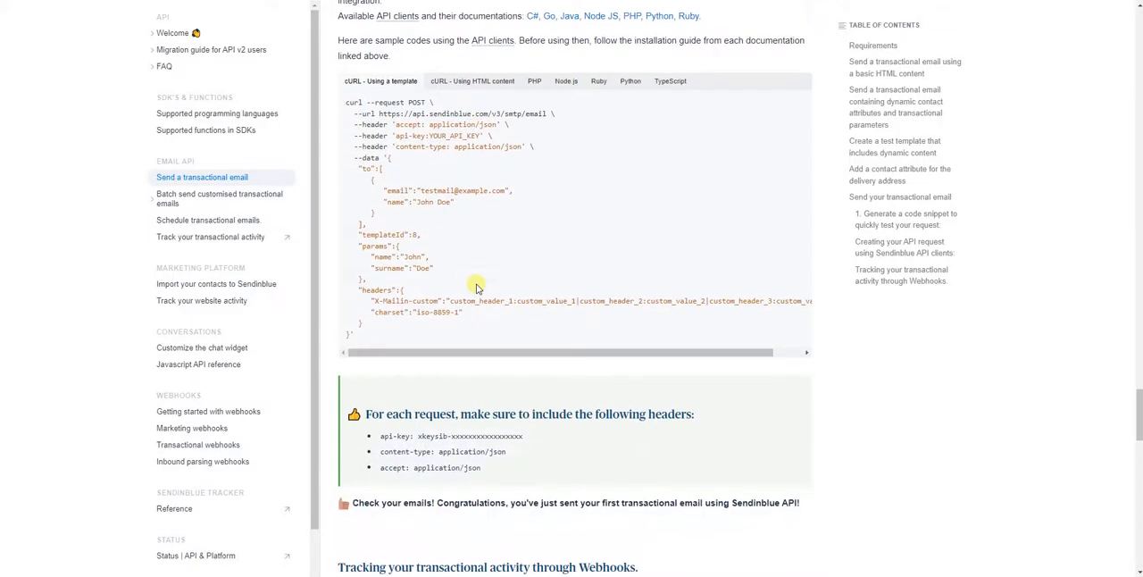
pyautogui.scroll(-9, 476, 286)
pyautogui.scroll(5, 476, 282)
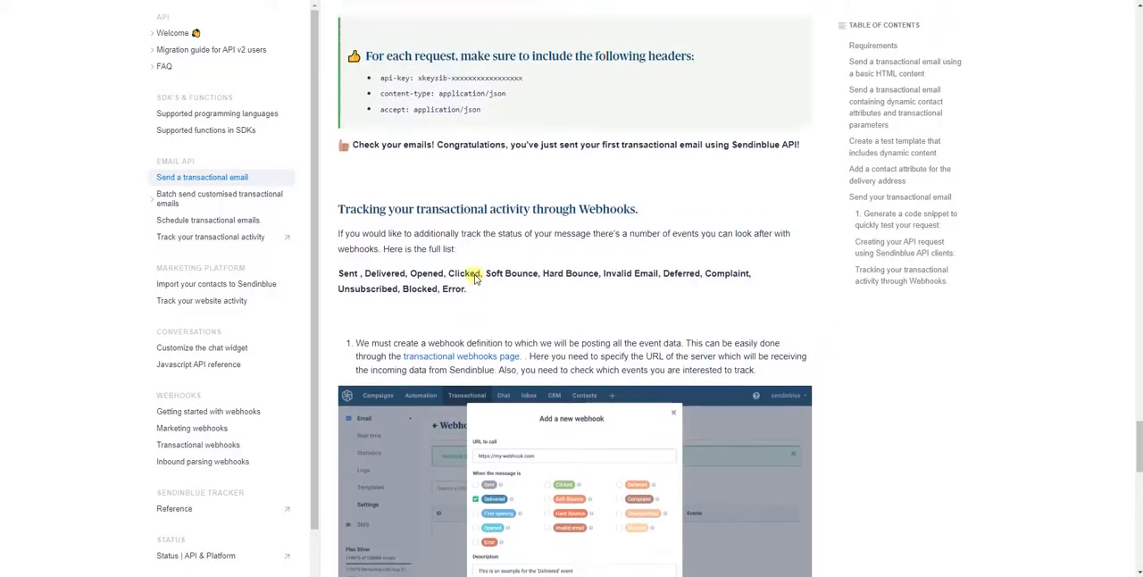
pyautogui.scroll(-5, 474, 279)
pyautogui.scroll(-2, 474, 279)
pyautogui.scroll(-3, 474, 279)
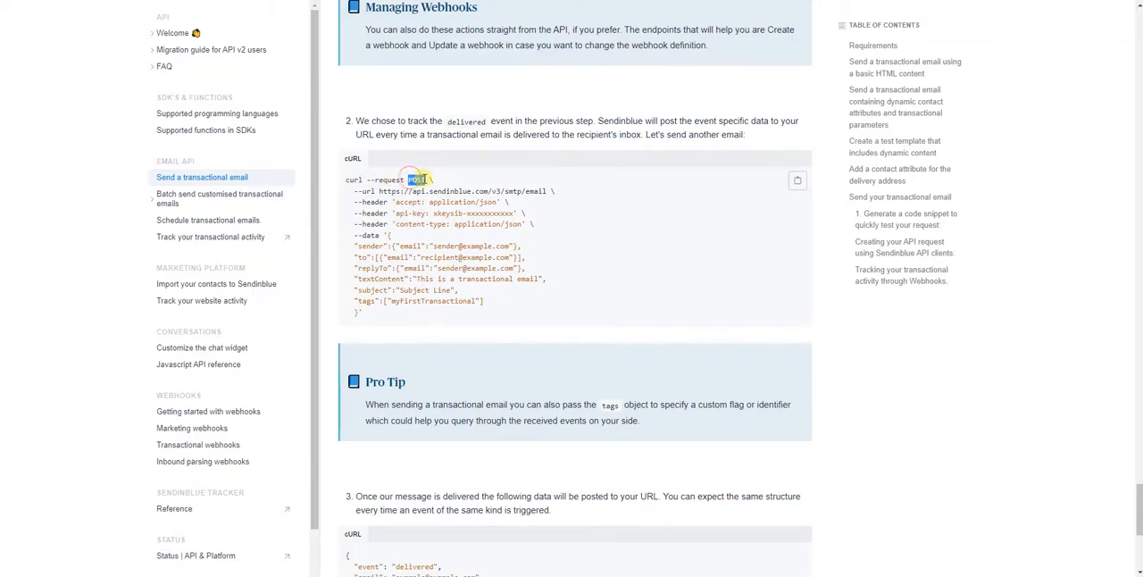
pyautogui.moveTo(379, 191); pyautogui.dragTo(552, 191)
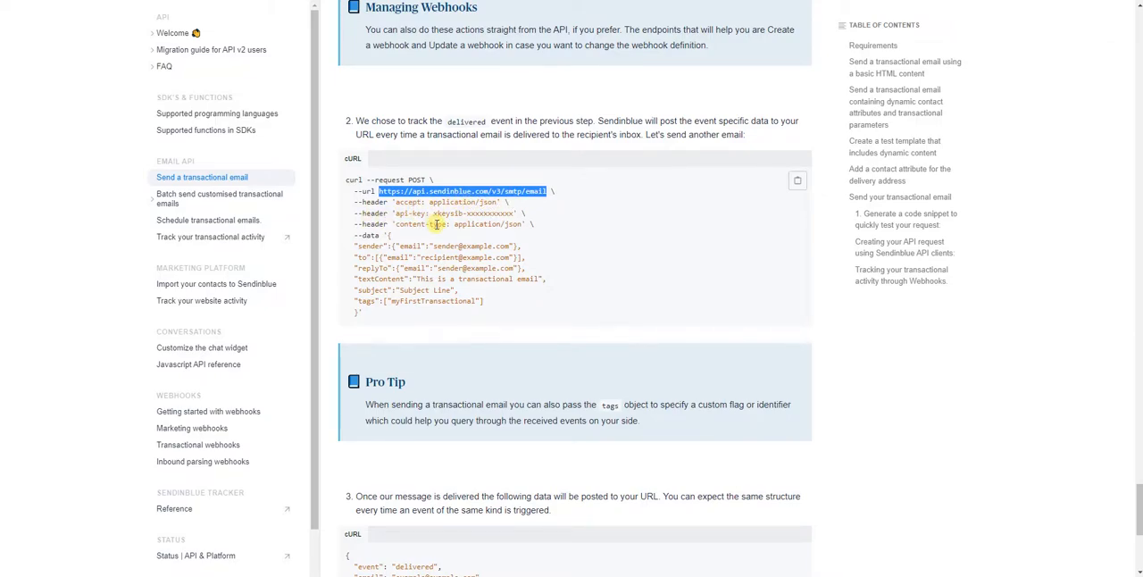
# - Copy the JSON data body, from opening to closing brace, of the cURL request that sends another email
pyautogui.moveTo(387, 235); pyautogui.dragTo(370, 314)
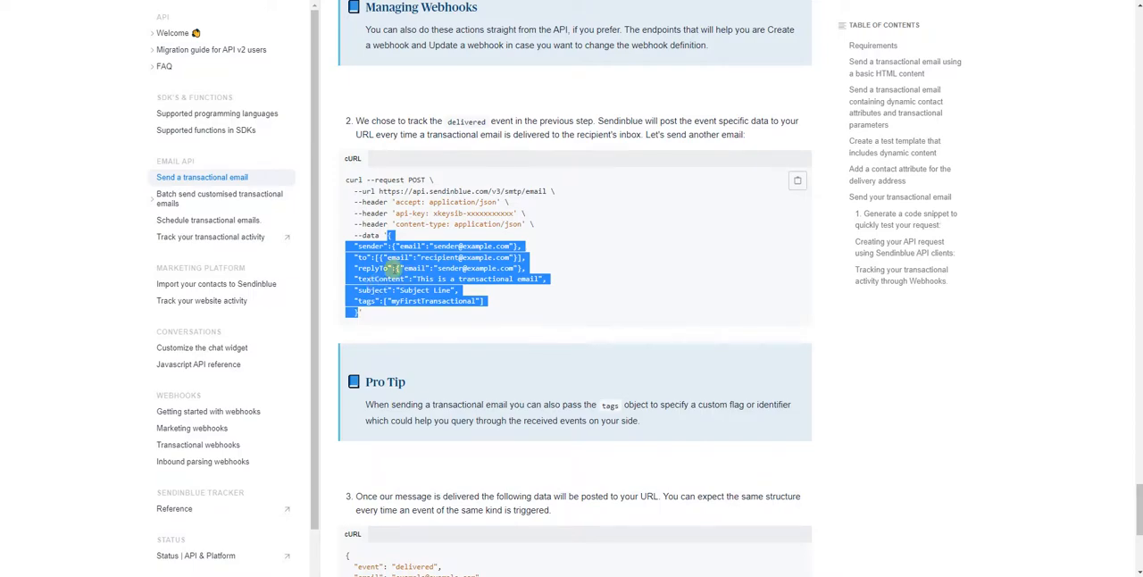
pyautogui.rightClick(398, 276)
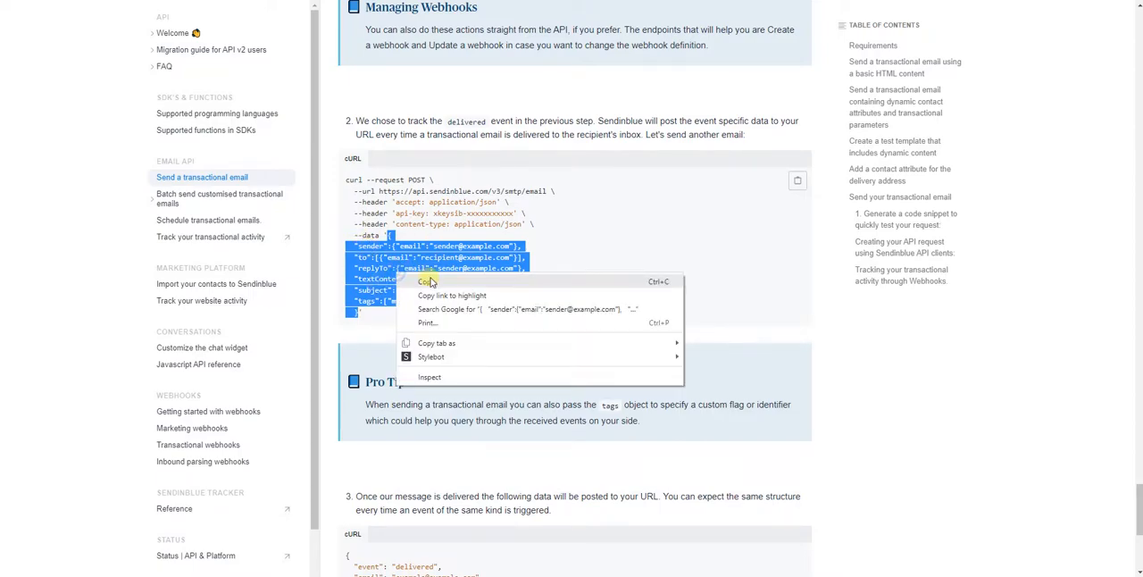
pyautogui.click(435, 283)
# - Switch to JSONLint, replace the existing code with the copied JSON body, and validate it
pyautogui.moveTo(487, 0); pyautogui.dragTo(1142, 80)
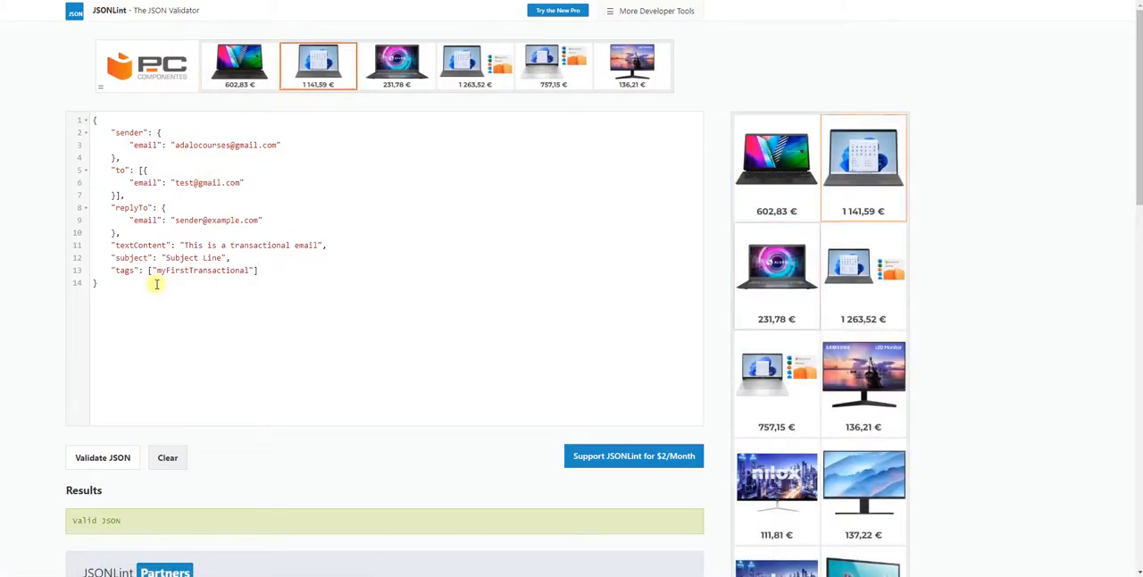
pyautogui.moveTo(122, 286); pyautogui.dragTo(41, 107)
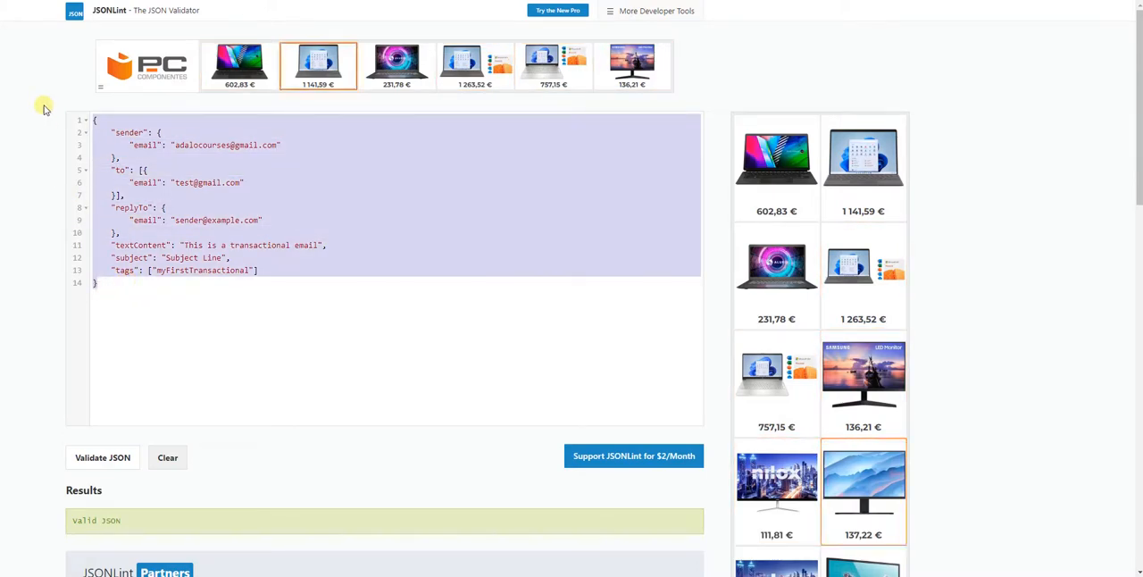
pyautogui.hotkey('ctrl', 'v')
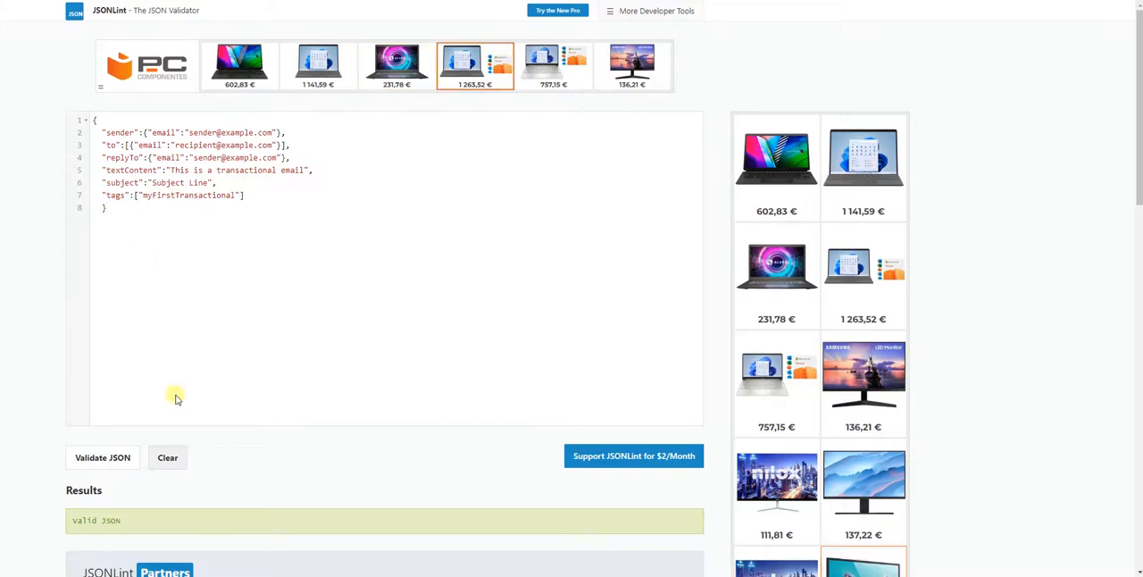
pyautogui.click(101, 457)
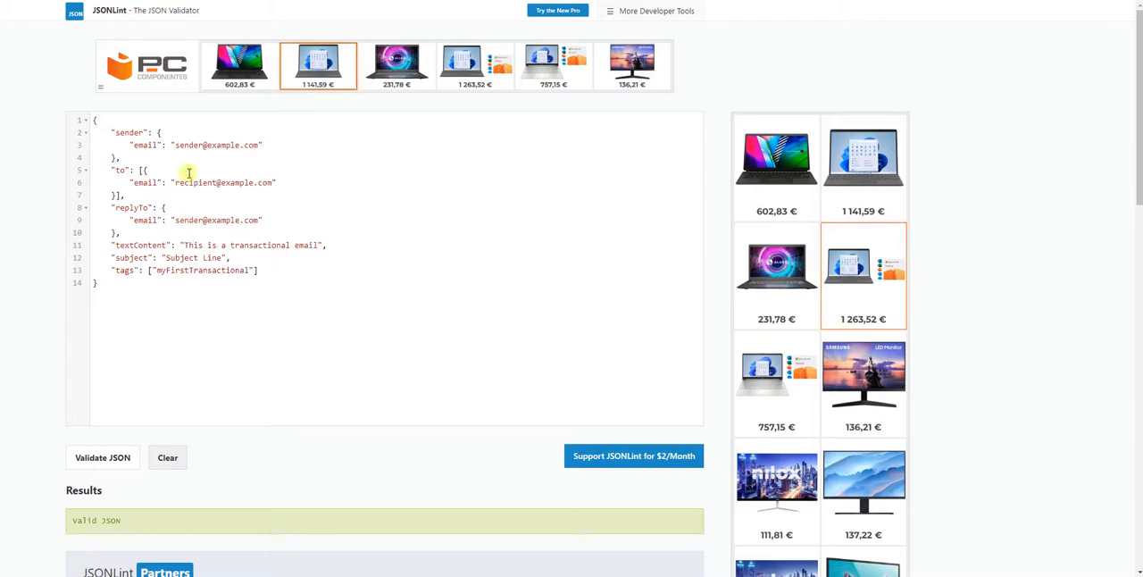
# - Replace the placeholder sender address in the JSON with the account's sender e-mail
pyautogui.moveTo(260, 144); pyautogui.dragTo(176, 145)
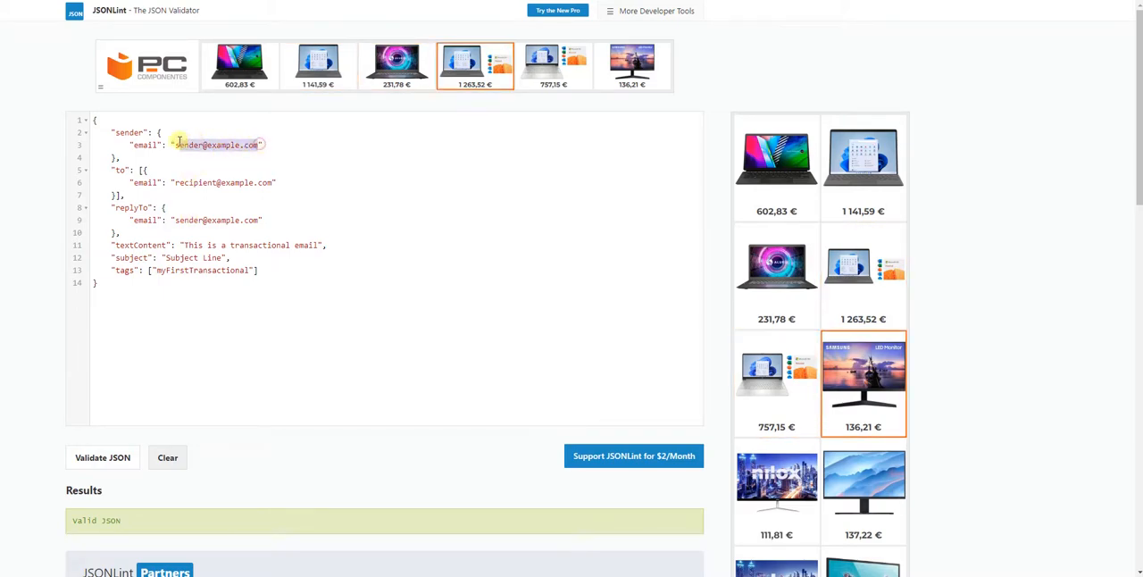
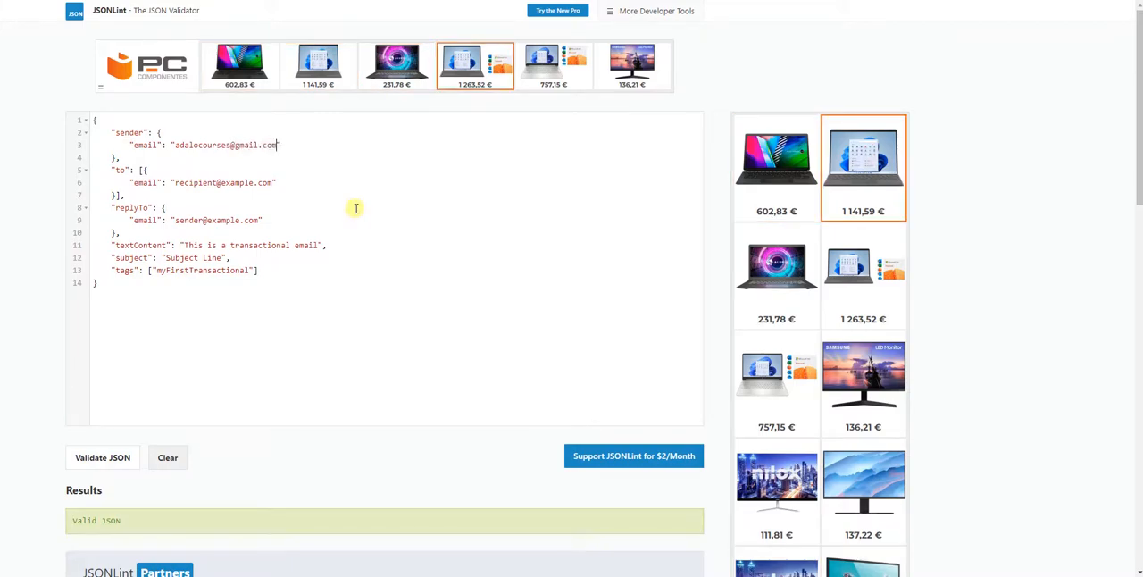
# - Switch back to the Sendinblue browser window in full screen and return to the transactional Configuration page
pyautogui.moveTo(1142, 36); pyautogui.dragTo(636, 16)
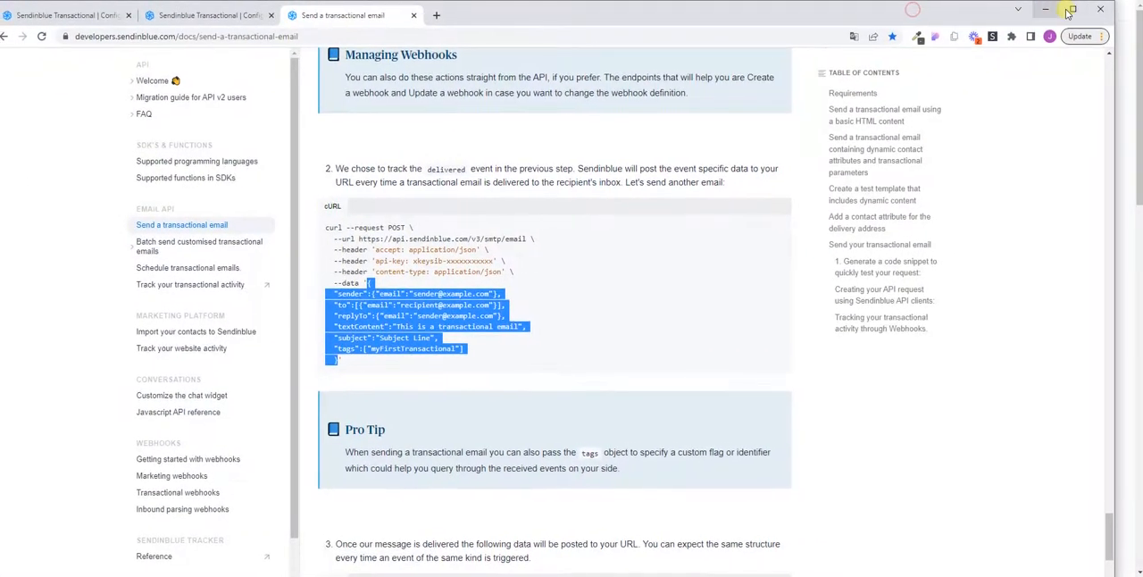
pyautogui.press('F11')
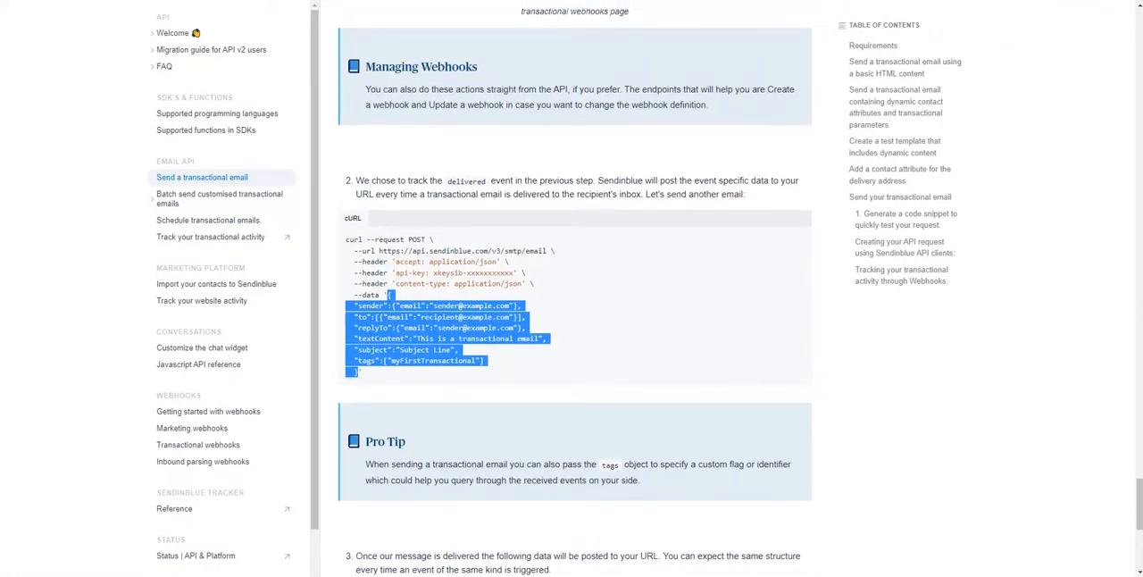
pyautogui.hotkey('ctrl', 'shift', 'Tab')
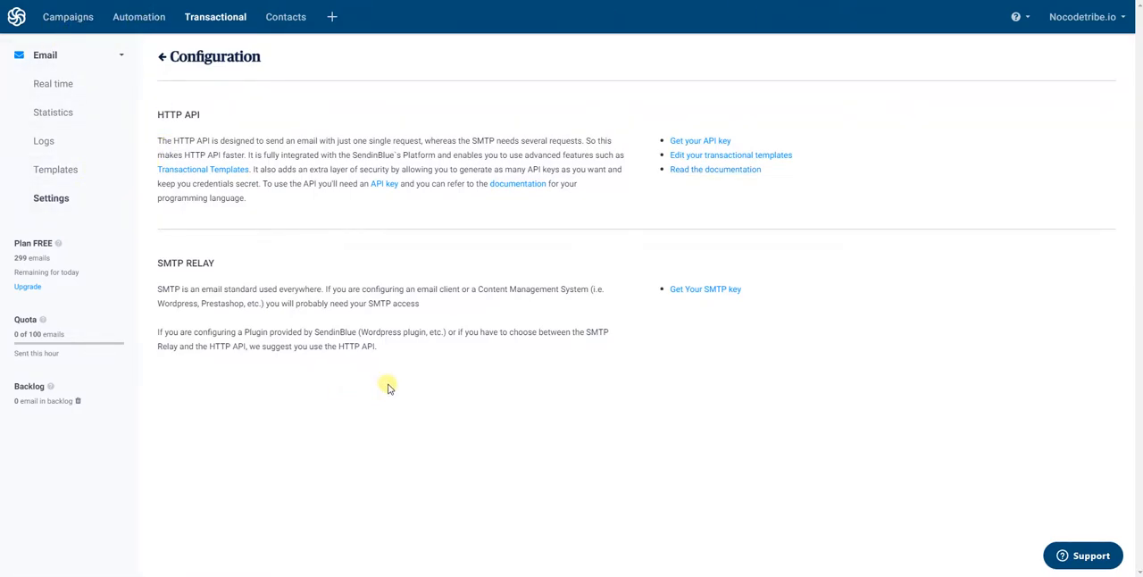
# - Open the account's Senders & IP page and examine the verified sender's name and e-mail
pyautogui.click(1112, 17)
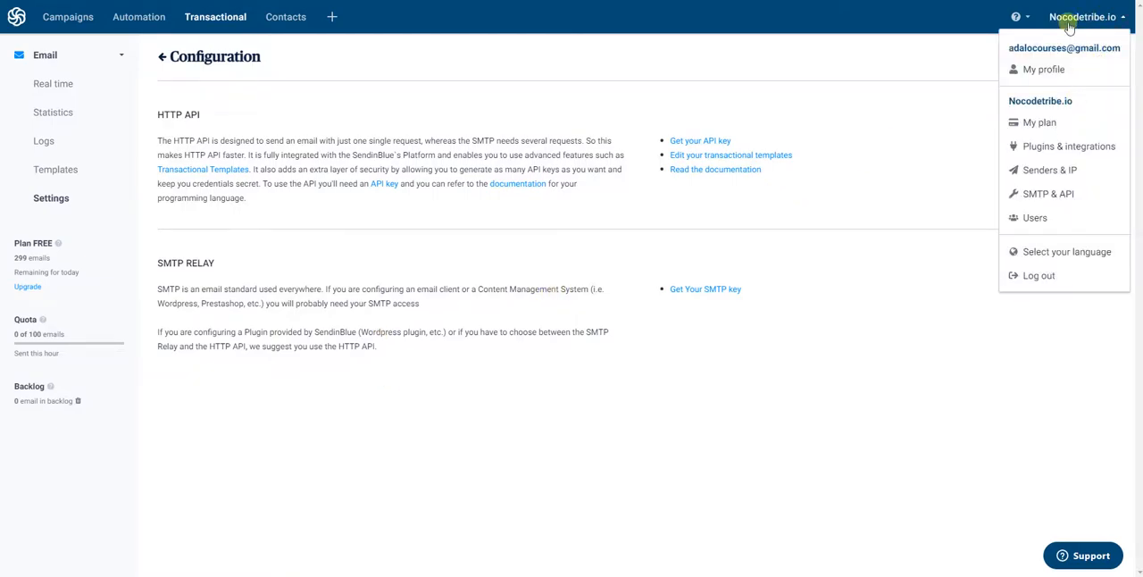
pyautogui.click(1050, 169)
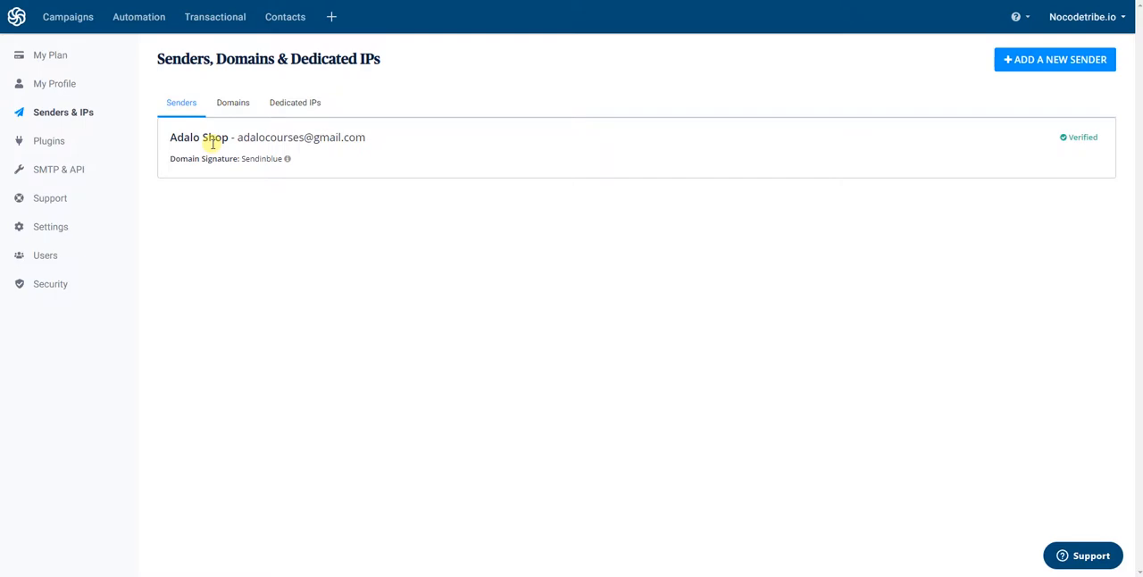
pyautogui.moveTo(367, 139); pyautogui.dragTo(164, 139)
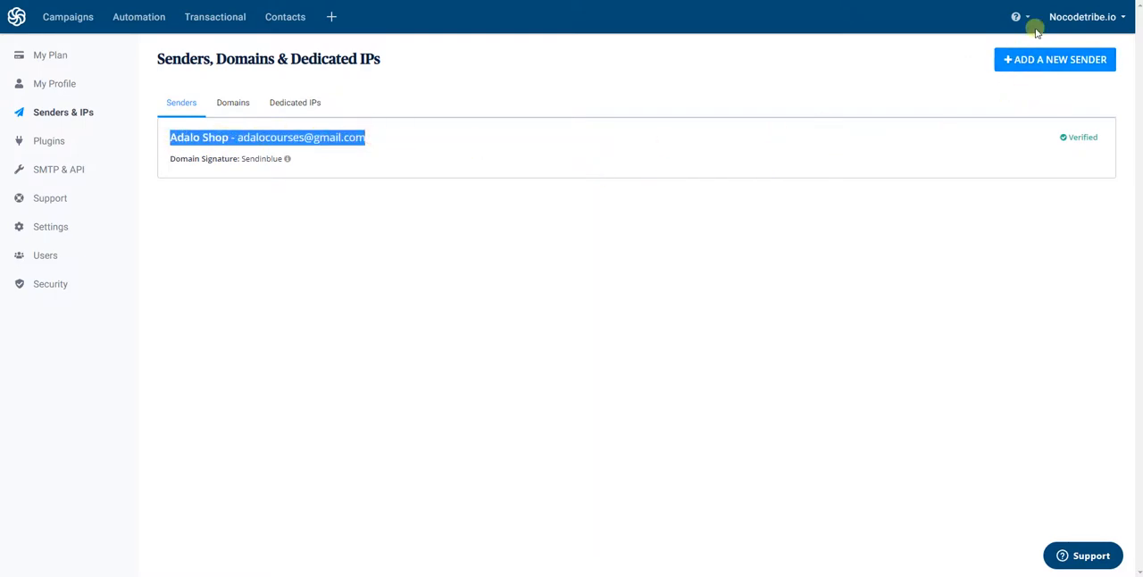
pyautogui.click(1068, 63)
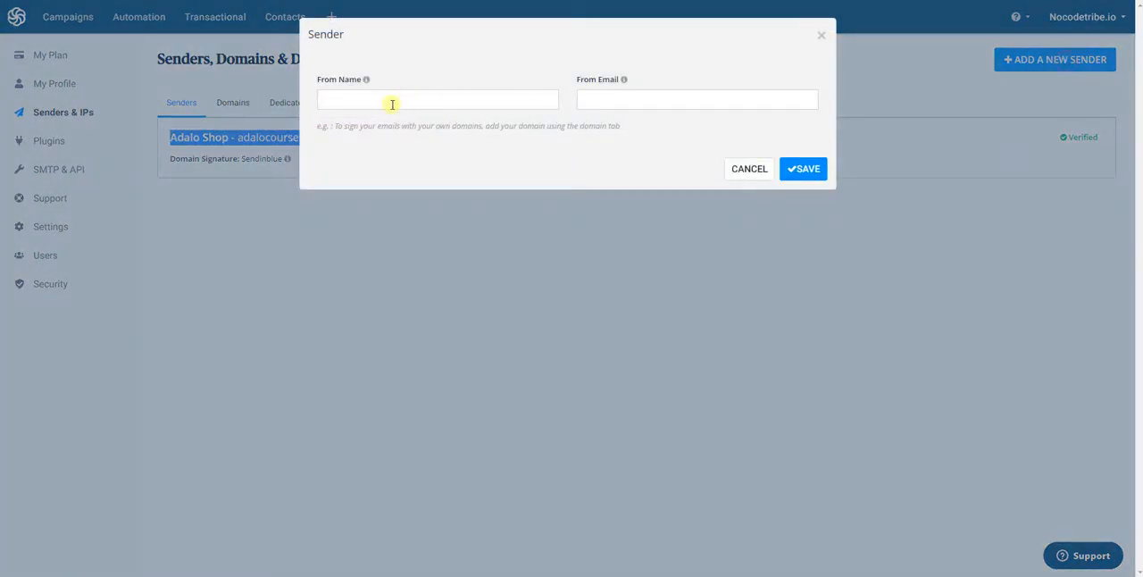
pyautogui.click(393, 101)
pyautogui.click(615, 107)
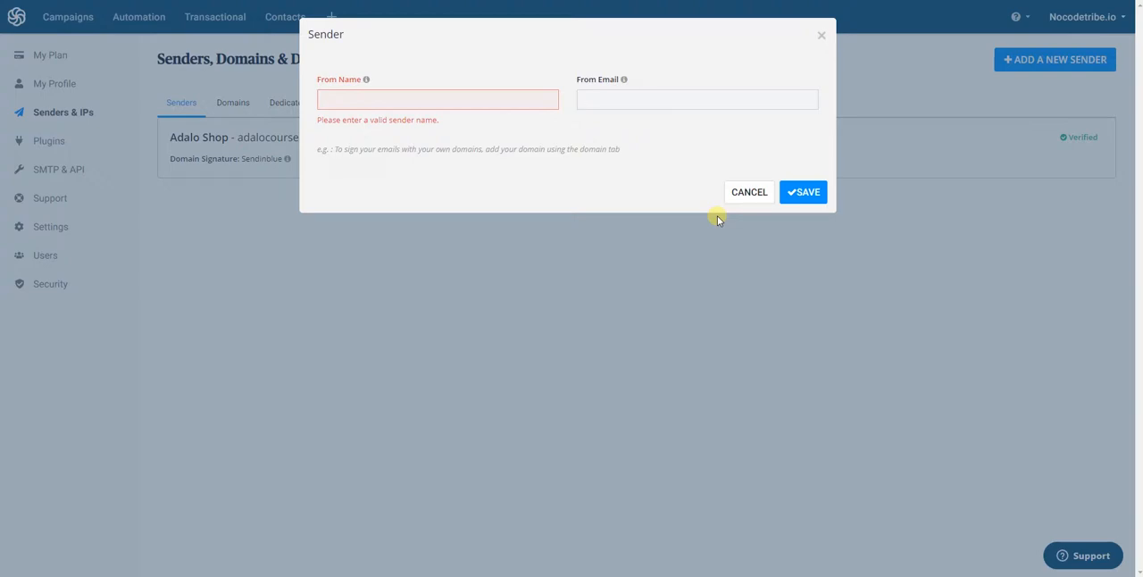
pyautogui.click(737, 196)
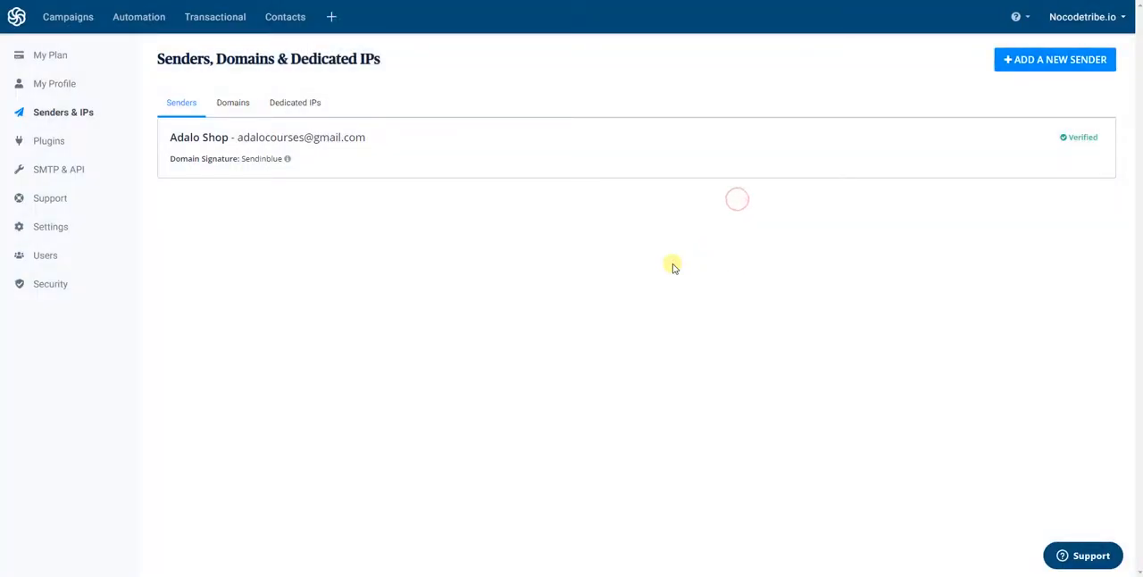
# - Switch to JSONLint and replace the placeholder recipient address in the JSON with the support e-mail address
pyautogui.moveTo(602, 0); pyautogui.dragTo(1142, 35)
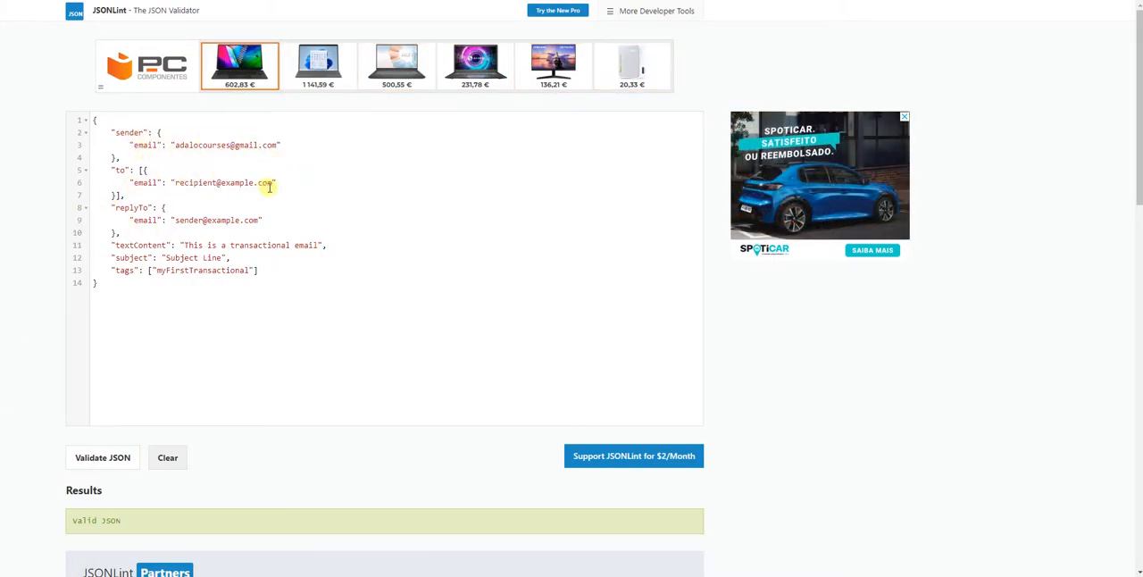
pyautogui.moveTo(271, 183); pyautogui.dragTo(175, 183)
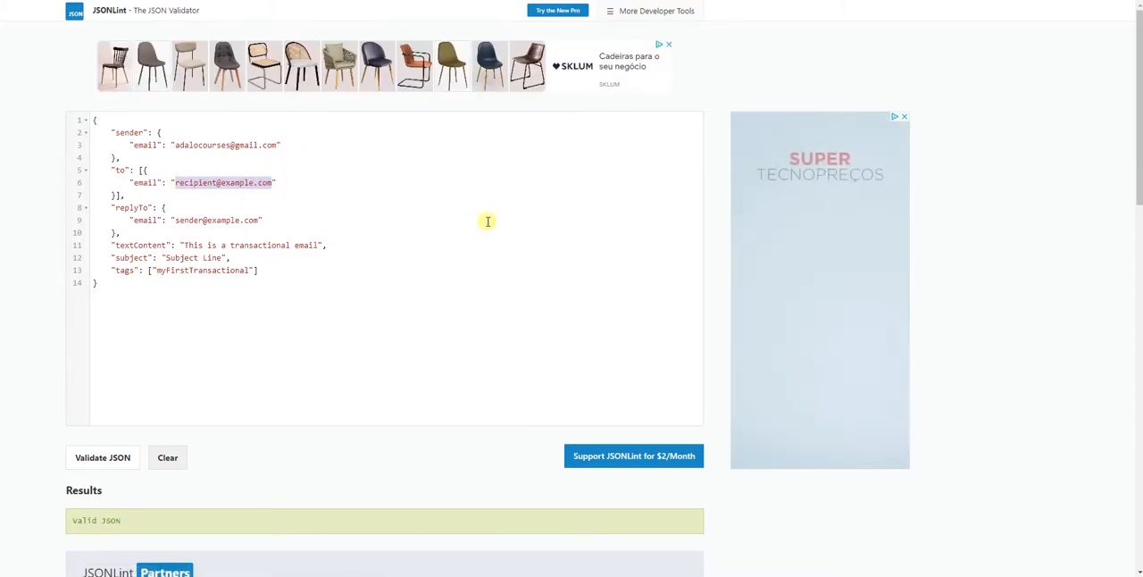
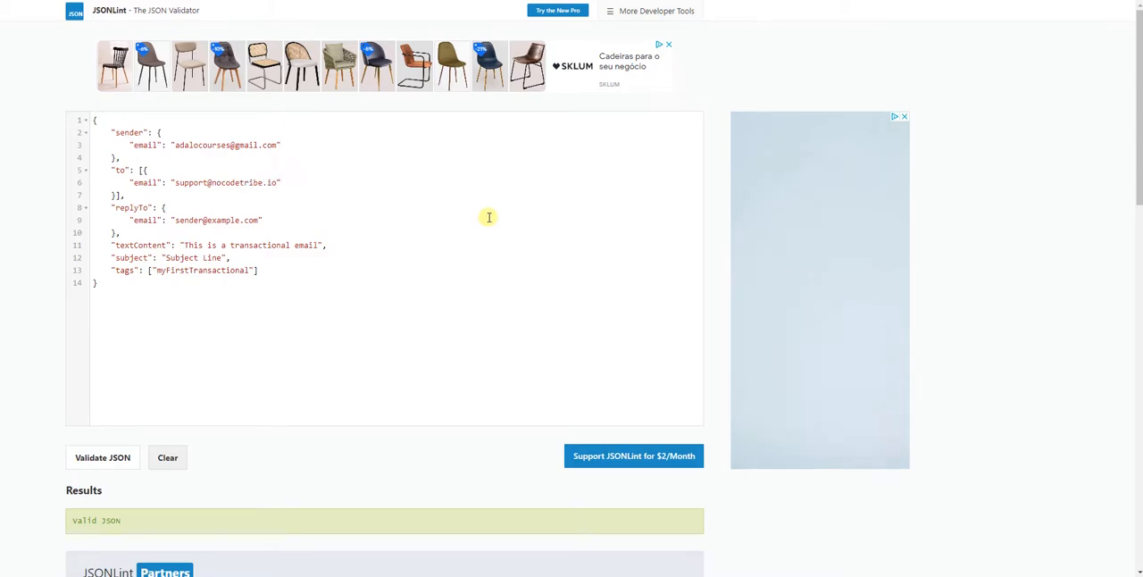
# - Change the textContent value in the JSON to "This is a Sendinblue transactional email"
pyautogui.press('Down')
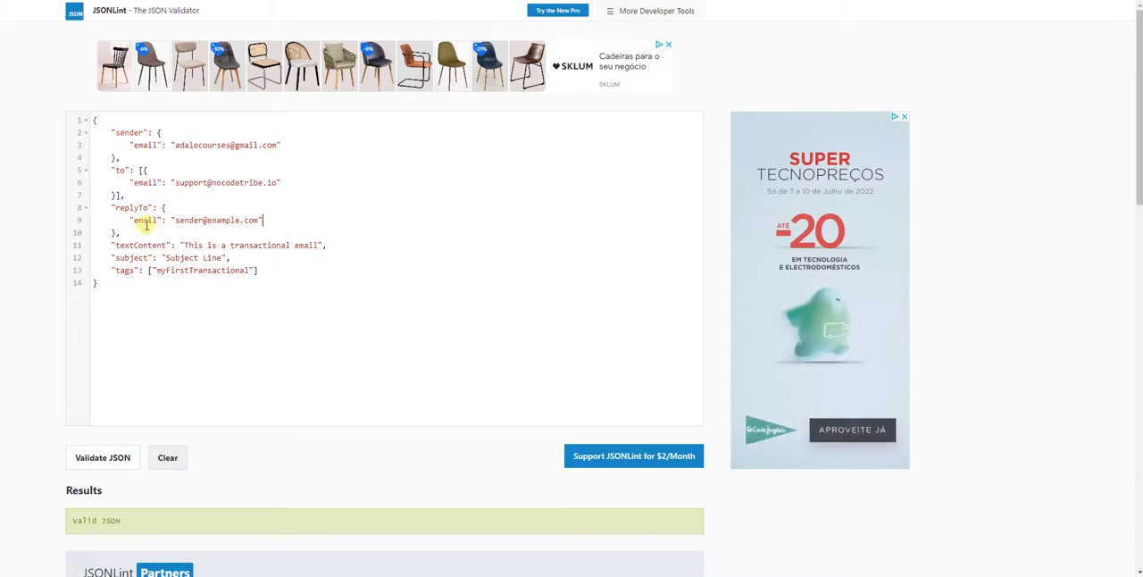
pyautogui.moveTo(319, 245); pyautogui.dragTo(201, 243)
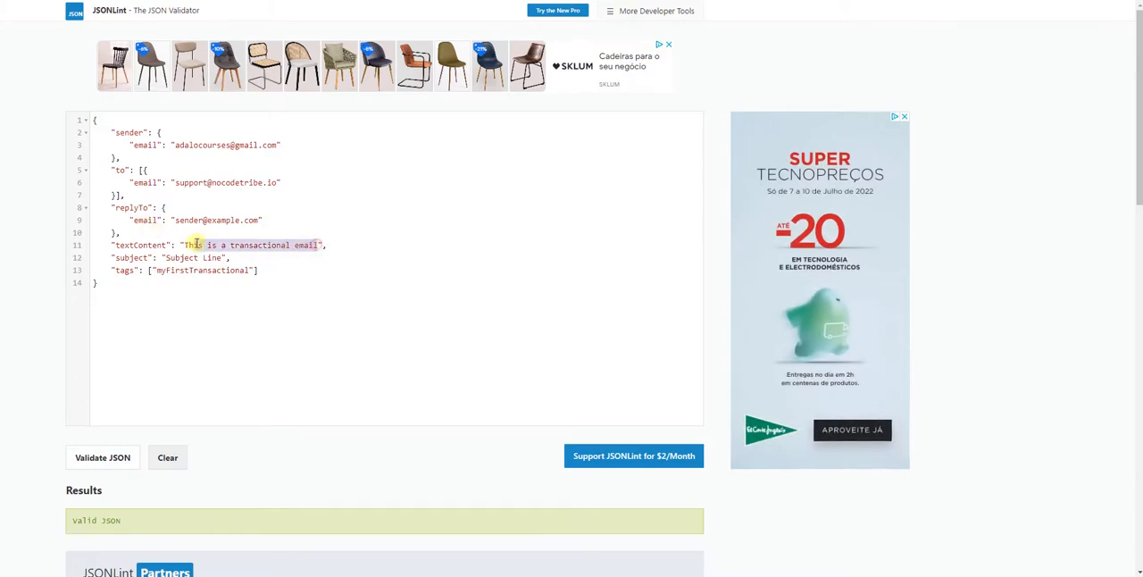
pyautogui.click(230, 245)
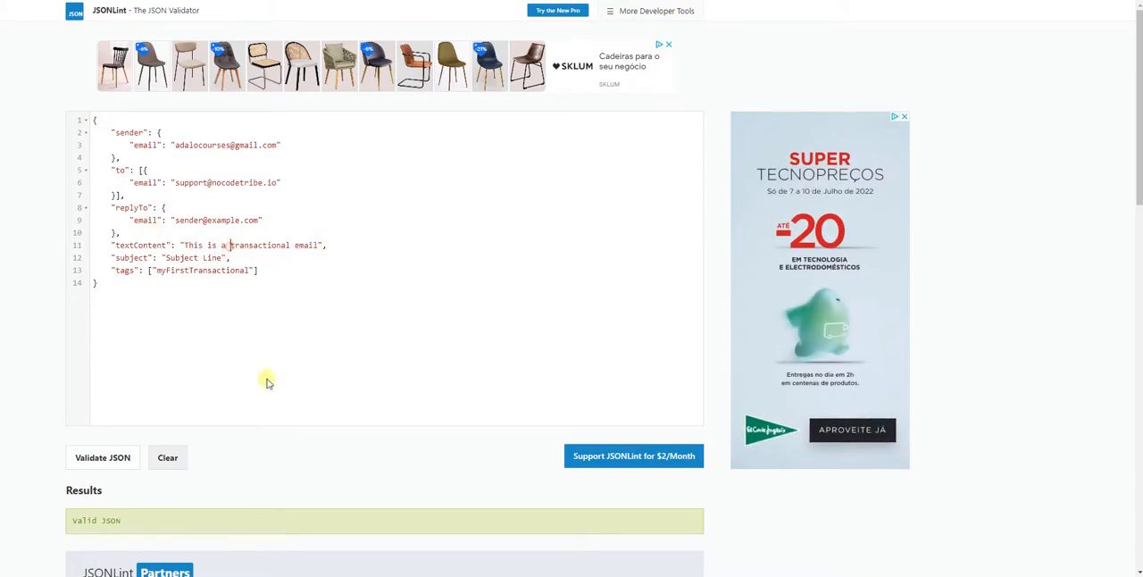
pyautogui.write('Sendinblue')
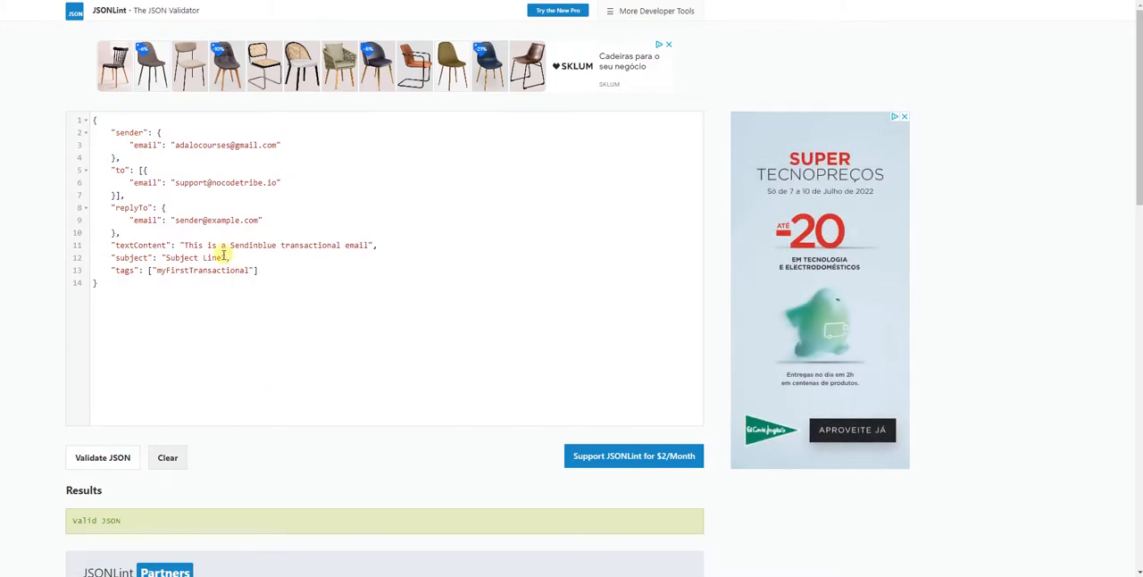
# - Set the JSON subject to "Sendinblue email" and select the whole JSON body from opening to closing brace
pyautogui.moveTo(223, 257); pyautogui.dragTo(165, 258)
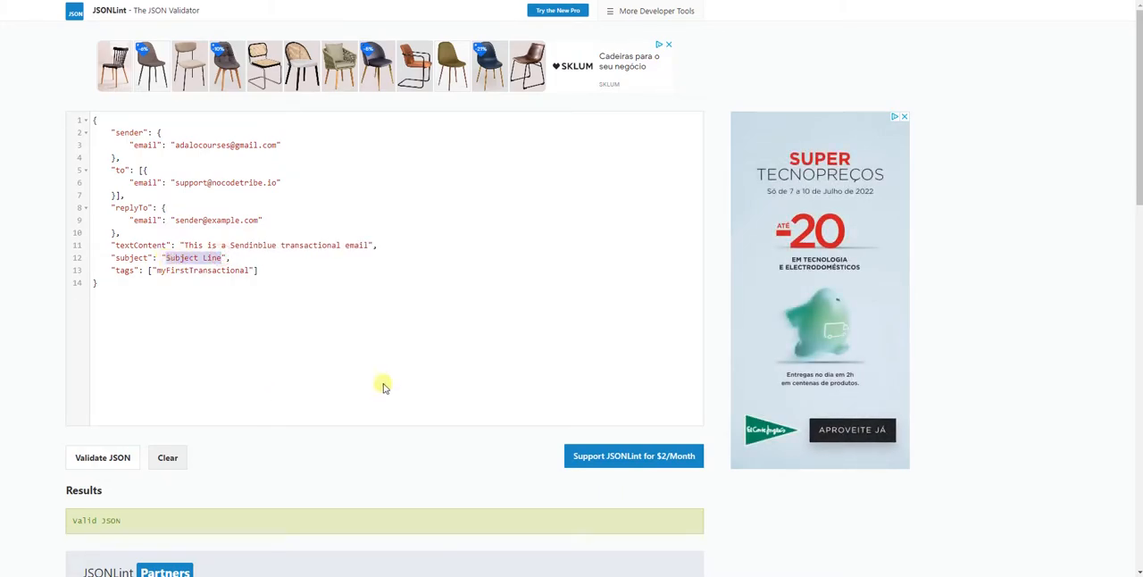
pyautogui.write('Sendinblu')
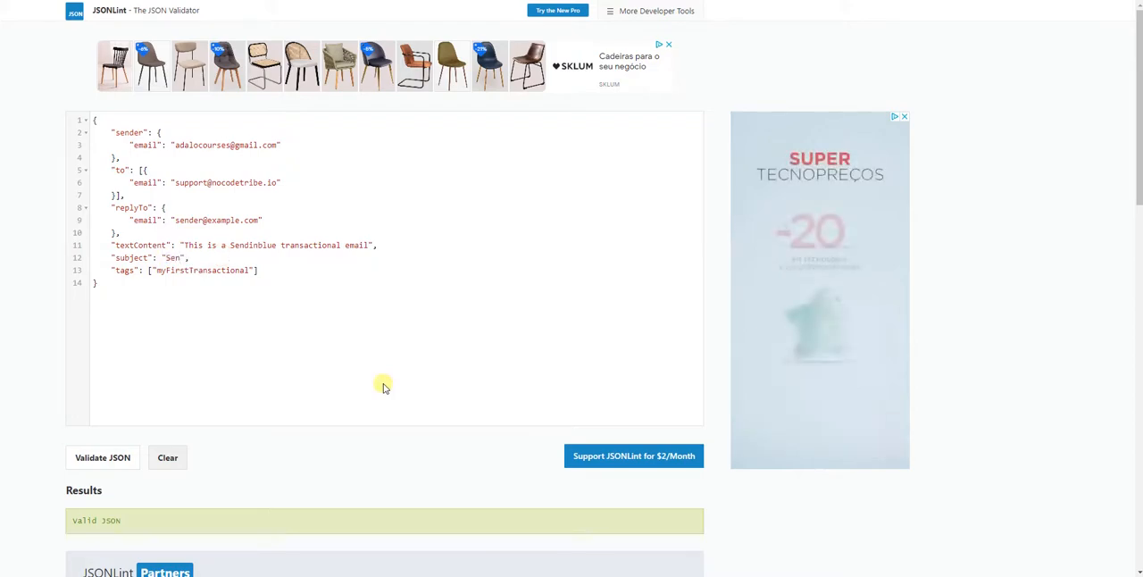
pyautogui.write('e email')
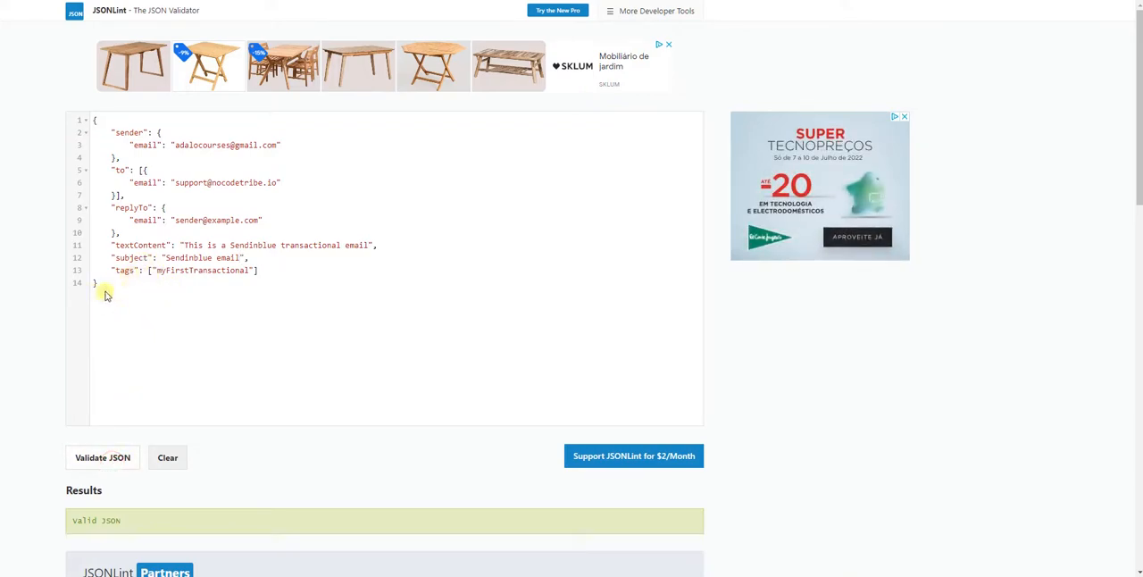
pyautogui.moveTo(100, 285); pyautogui.dragTo(54, 115)
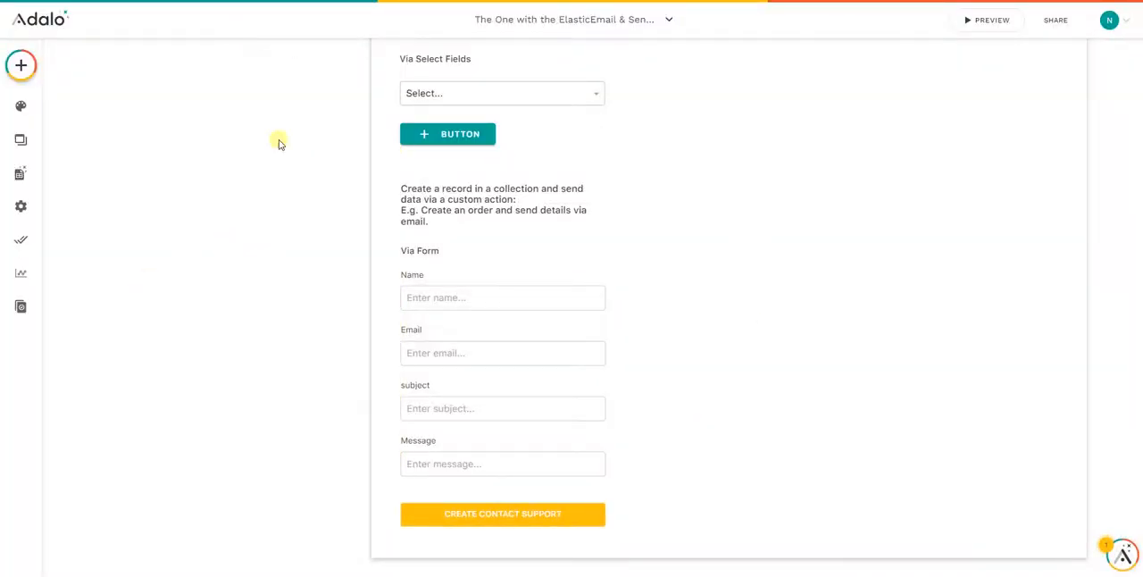
# - In Adalo, start a new custom action on the submit button of the Contact Support form
pyautogui.click(541, 518)
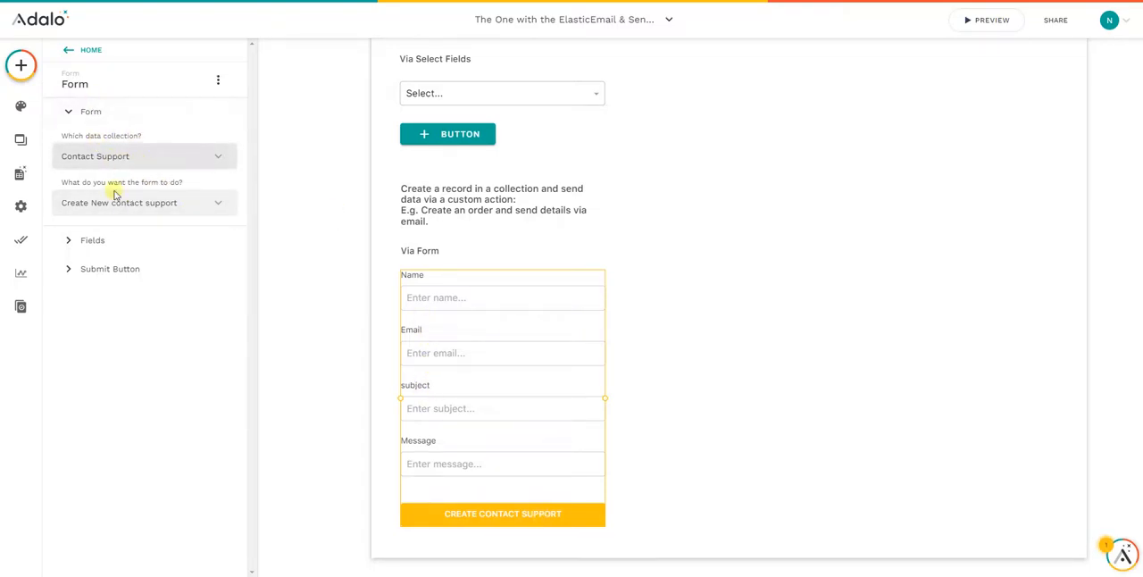
pyautogui.click(105, 268)
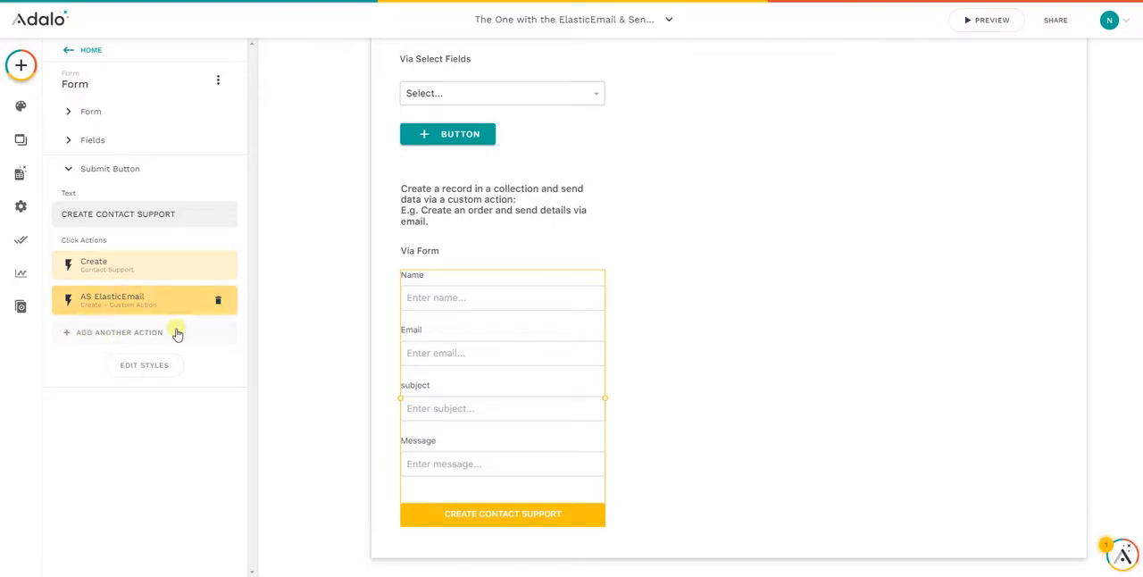
pyautogui.click(115, 341)
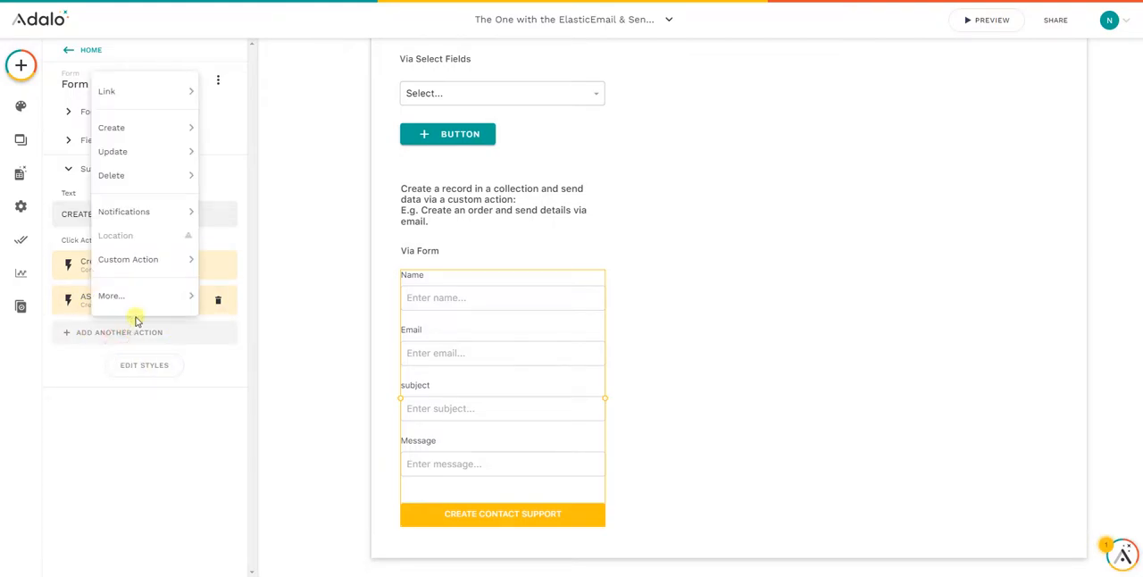
pyautogui.moveTo(135, 259)
pyautogui.scroll(-10, 272, 280)
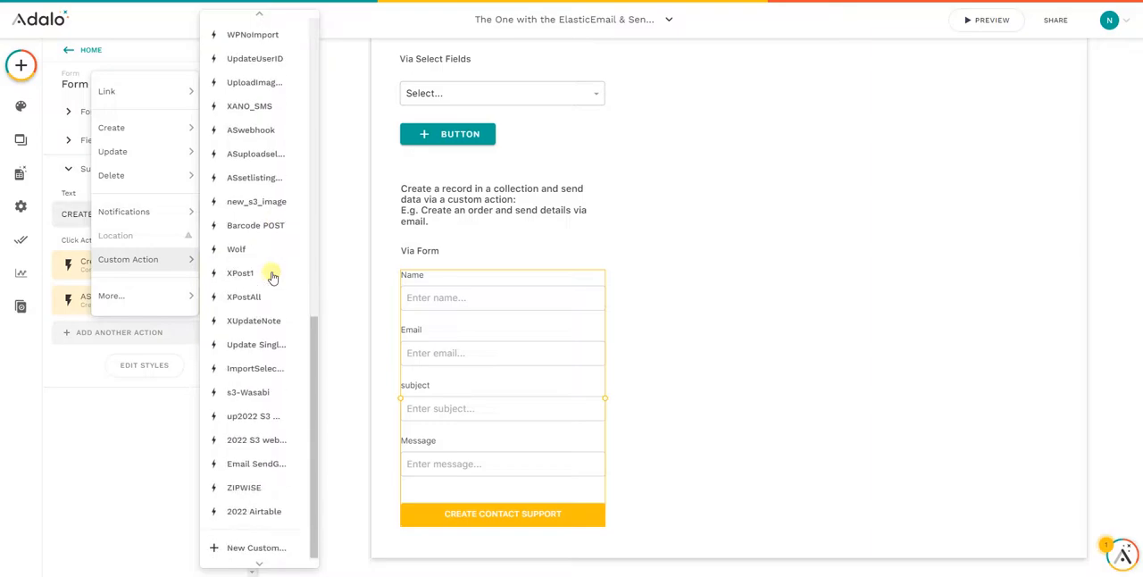
pyautogui.click(268, 555)
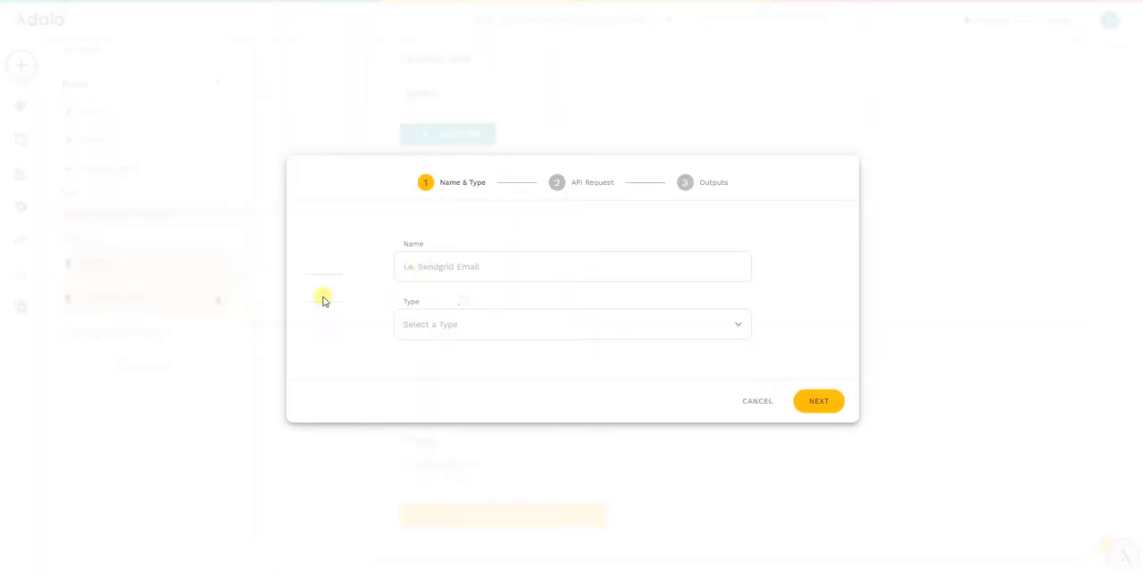
# - Name the custom action "Sendinblue Email", set its type to Create, and continue to the API request settings
pyautogui.write('Sendinblue Email')
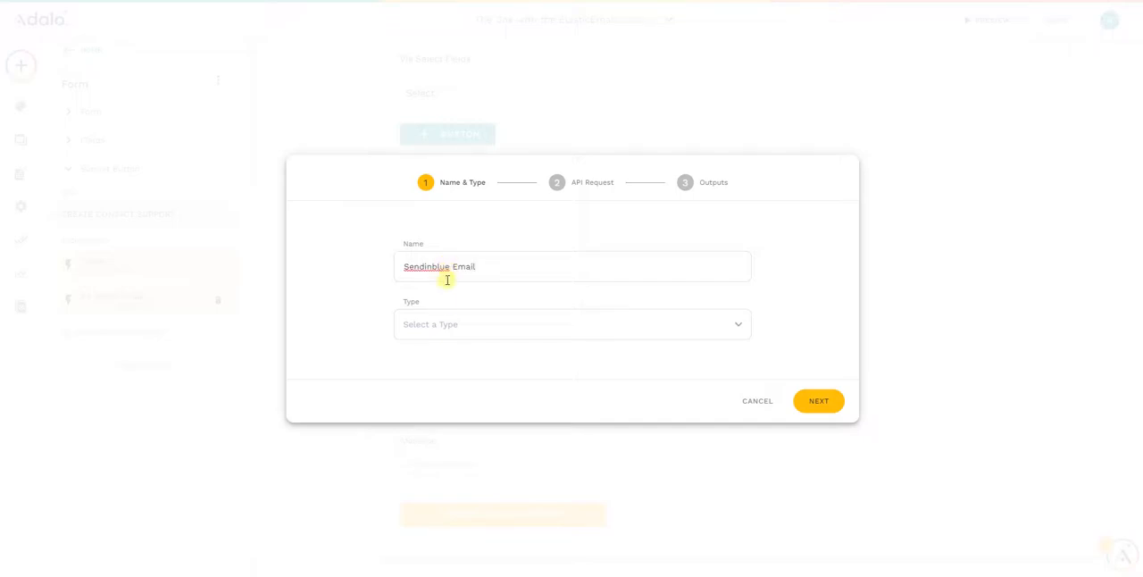
pyautogui.click(452, 327)
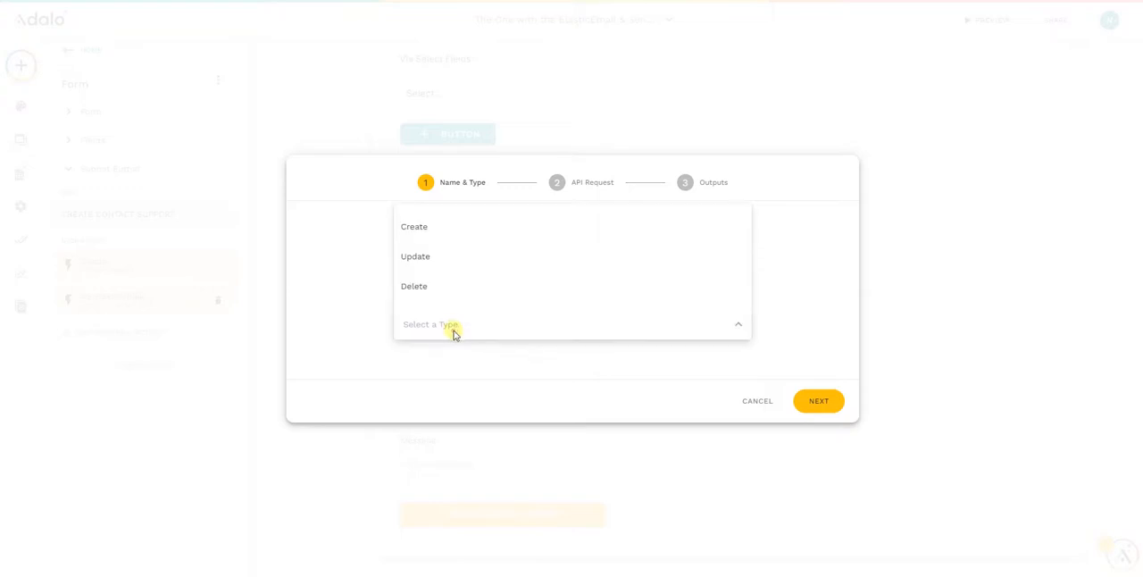
pyautogui.click(437, 226)
pyautogui.click(833, 402)
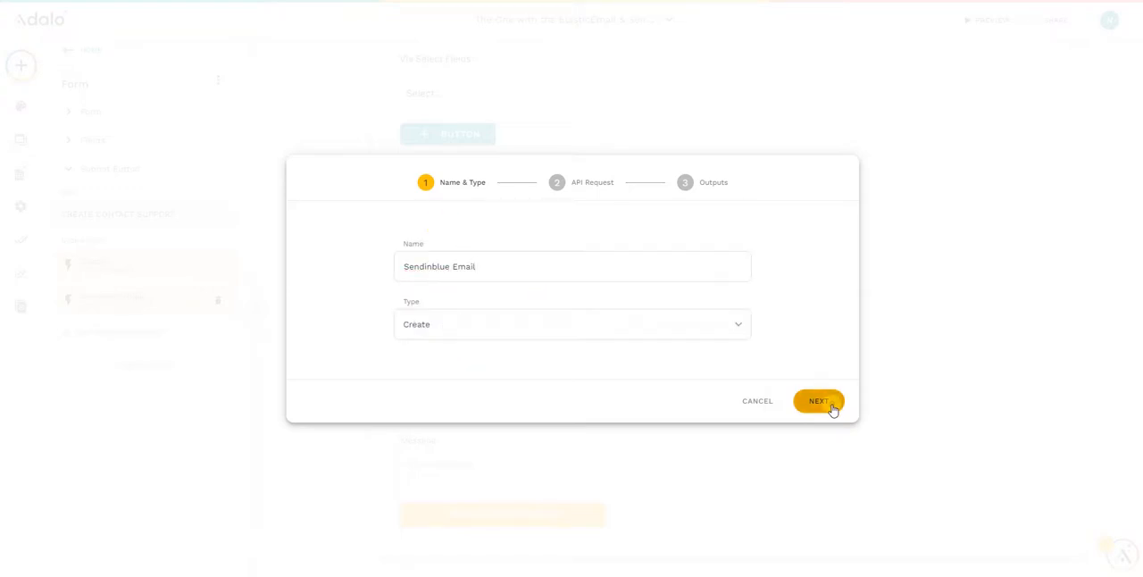
pyautogui.click(397, 195)
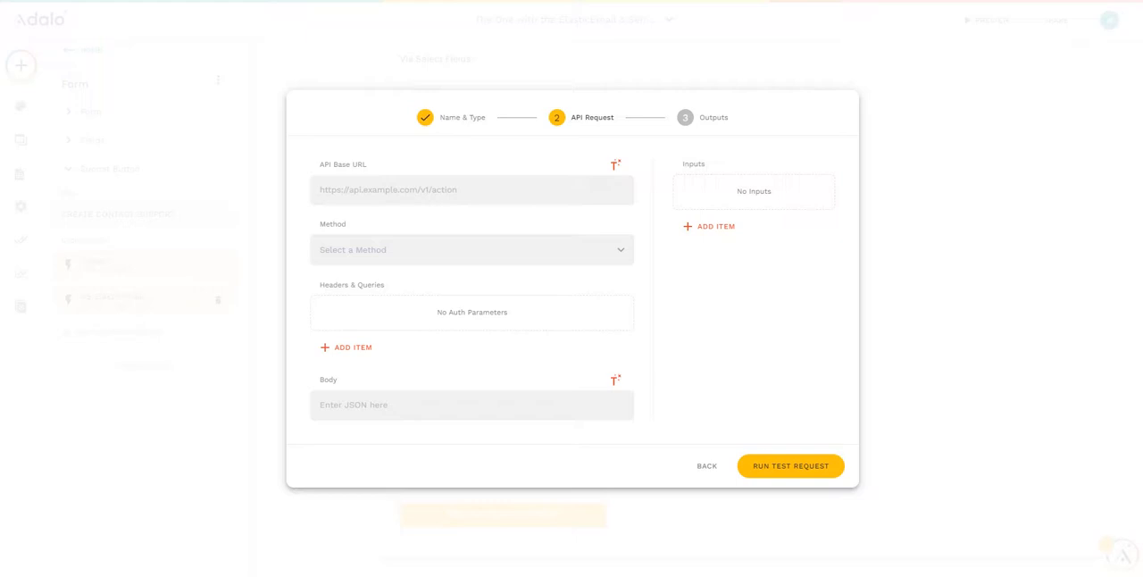
pyautogui.moveTo(1142, 7); pyautogui.dragTo(526, 6)
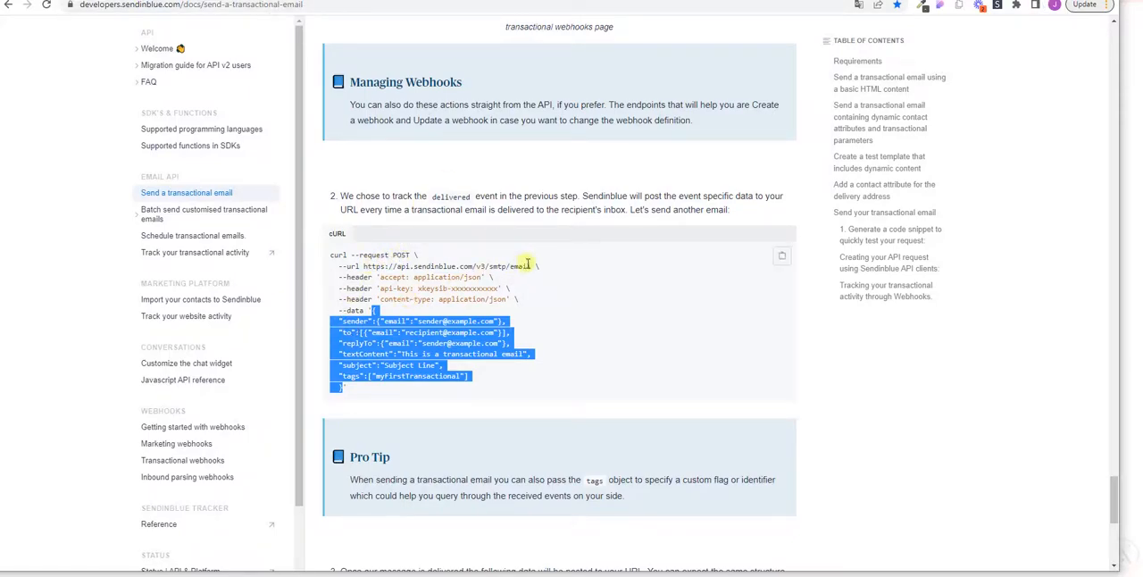
pyautogui.moveTo(532, 266); pyautogui.dragTo(366, 266)
pyautogui.rightClick(366, 267)
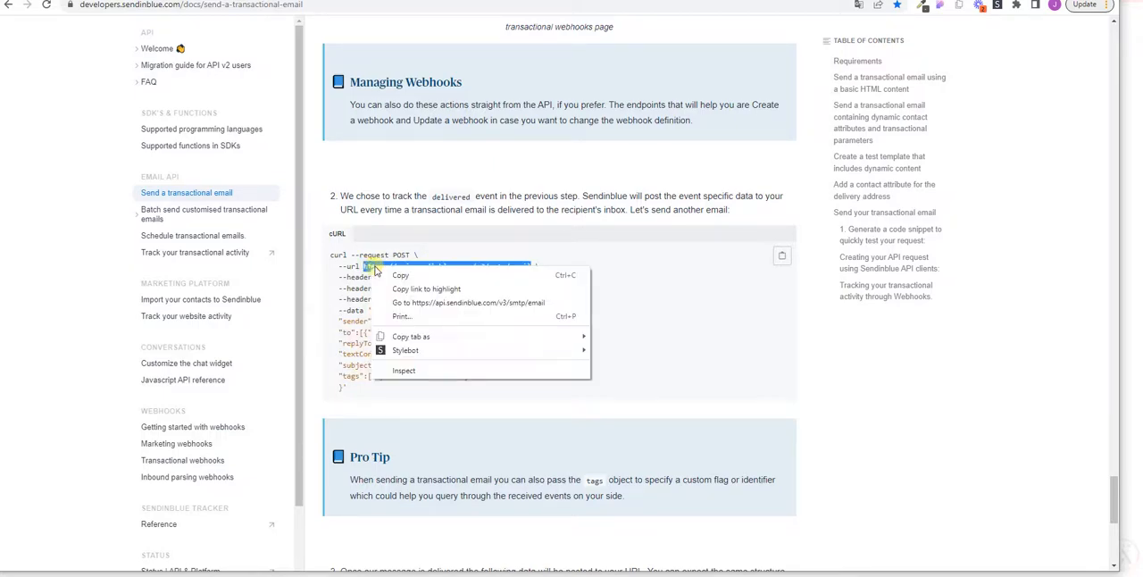
pyautogui.click(391, 277)
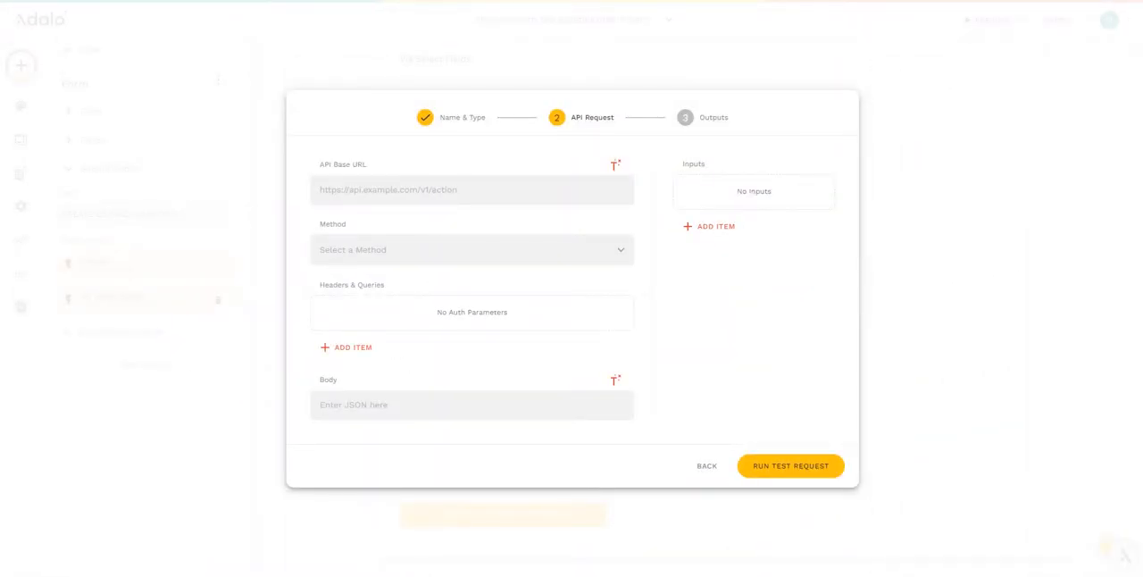
pyautogui.click(367, 190)
pyautogui.hotkey('ctrl', 'v')
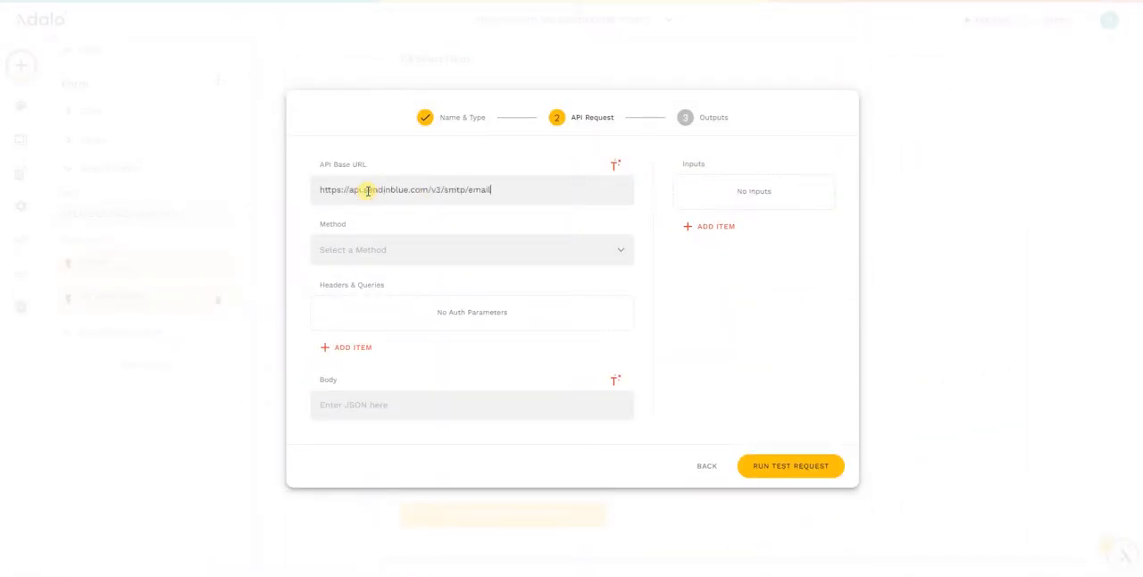
# - Set the request method to POST and check the required headers in the Sendinblue documentation
pyautogui.click(397, 256)
pyautogui.click(331, 295)
pyautogui.moveTo(1142, 25); pyautogui.dragTo(538, 36)
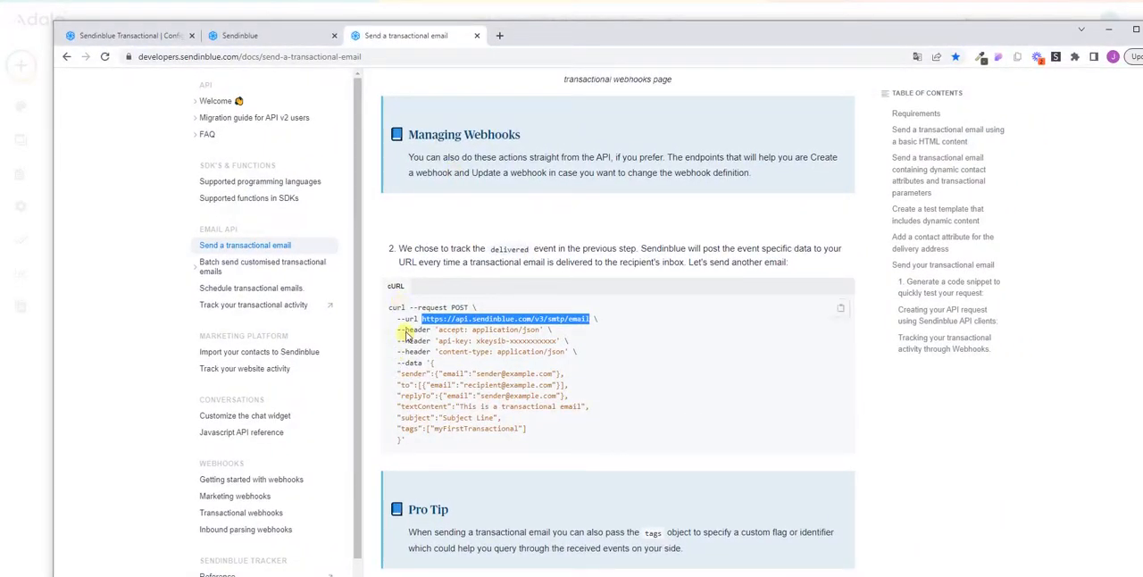
pyautogui.moveTo(572, 43); pyautogui.dragTo(1142, 36)
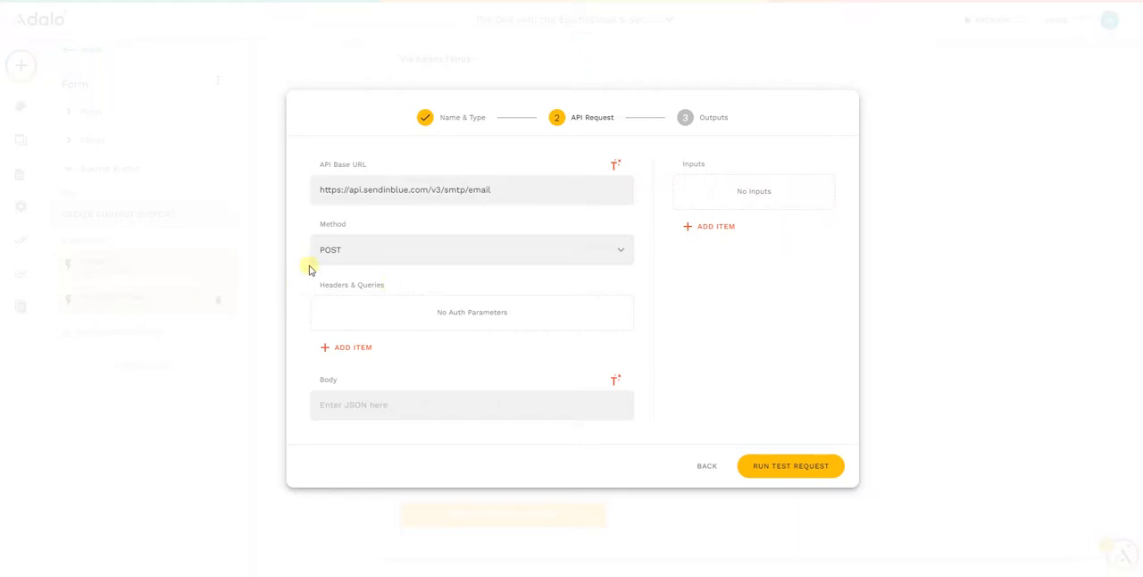
# - Add a header named "accept" in Adalo with the value application/json copied from the cURL request in the Sendinblue documentation
pyautogui.click(354, 348)
pyautogui.click(461, 302)
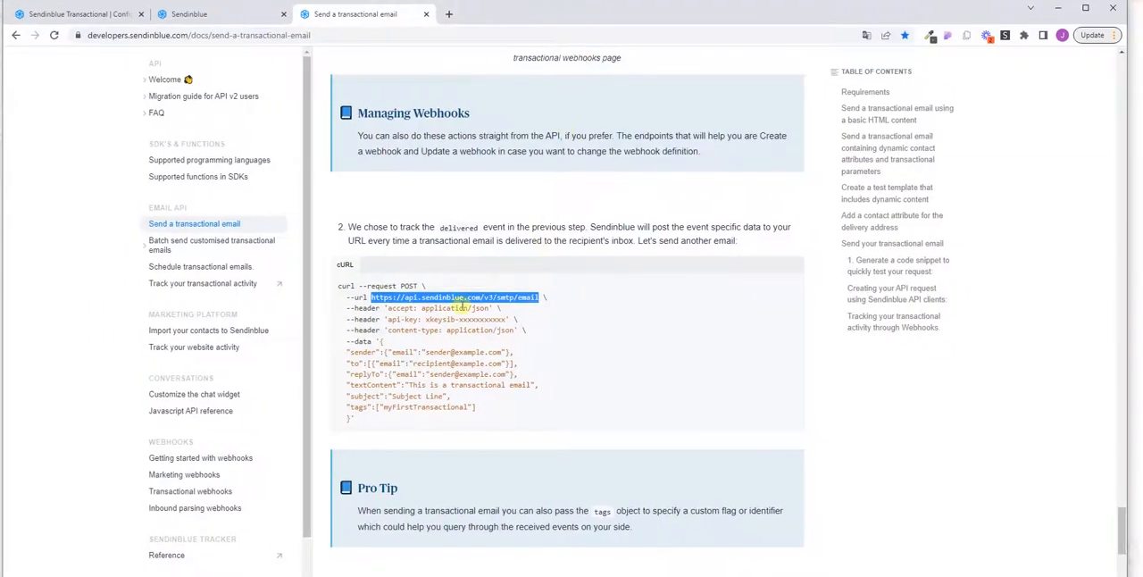
pyautogui.moveTo(387, 308); pyautogui.dragTo(494, 308)
pyautogui.rightClick(482, 306)
pyautogui.click(506, 309)
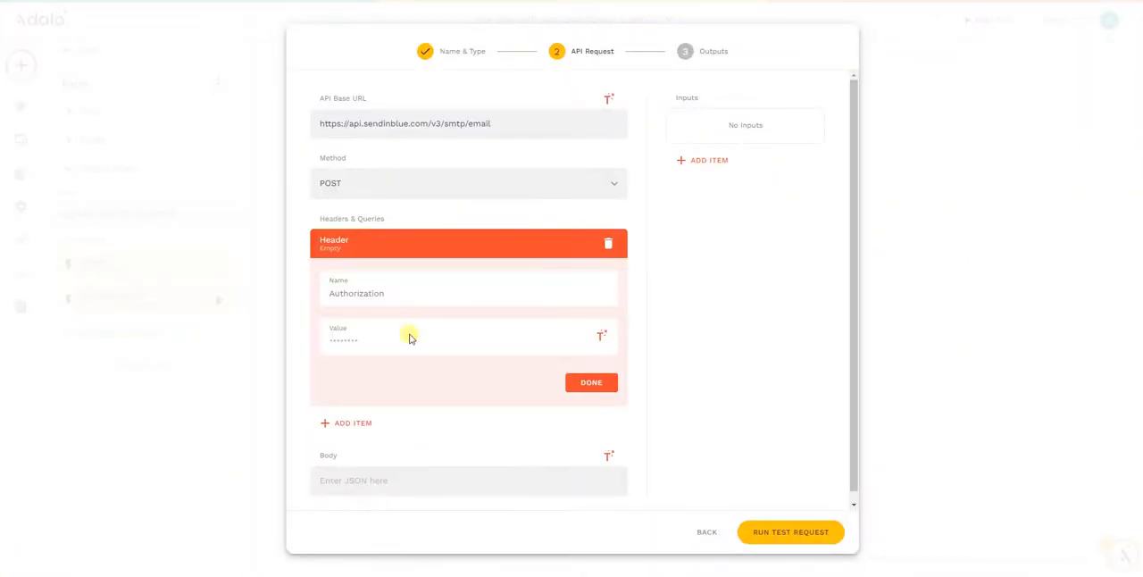
pyautogui.write('accept')
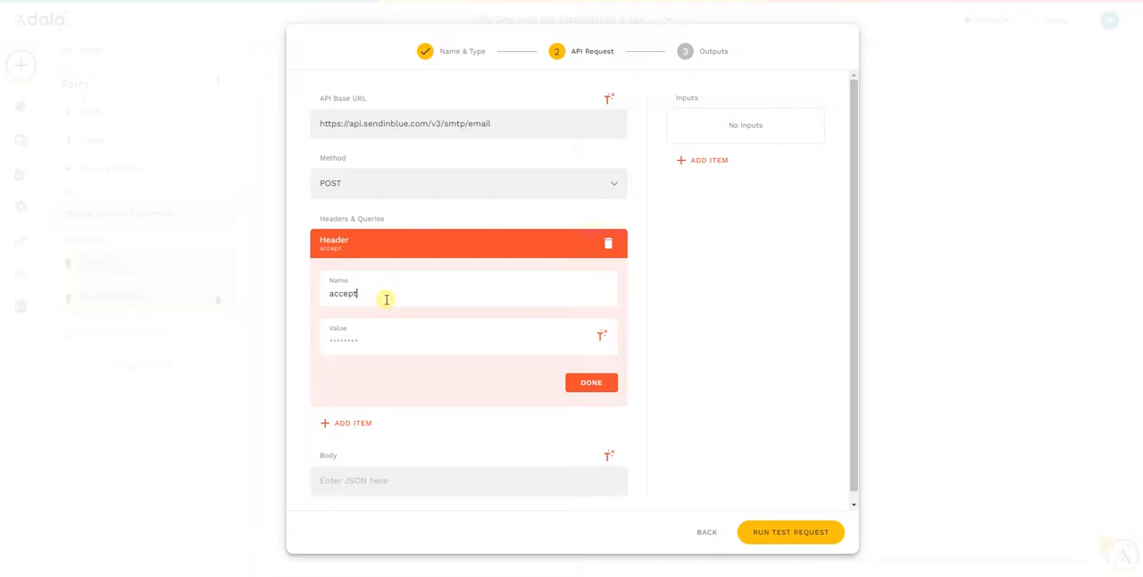
pyautogui.hotkey('ctrl', 'v')
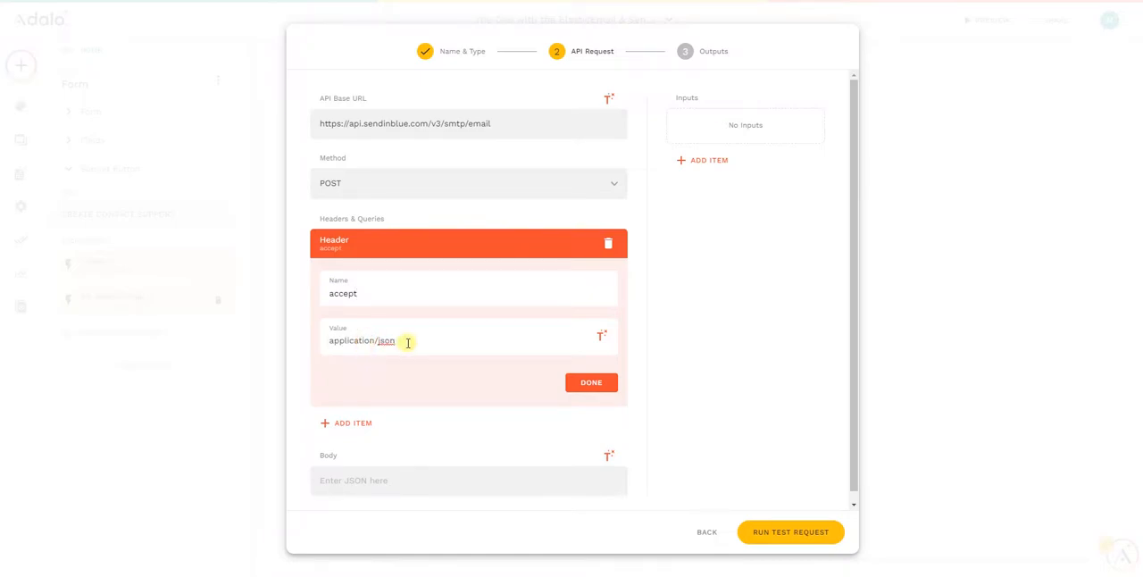
pyautogui.click(594, 383)
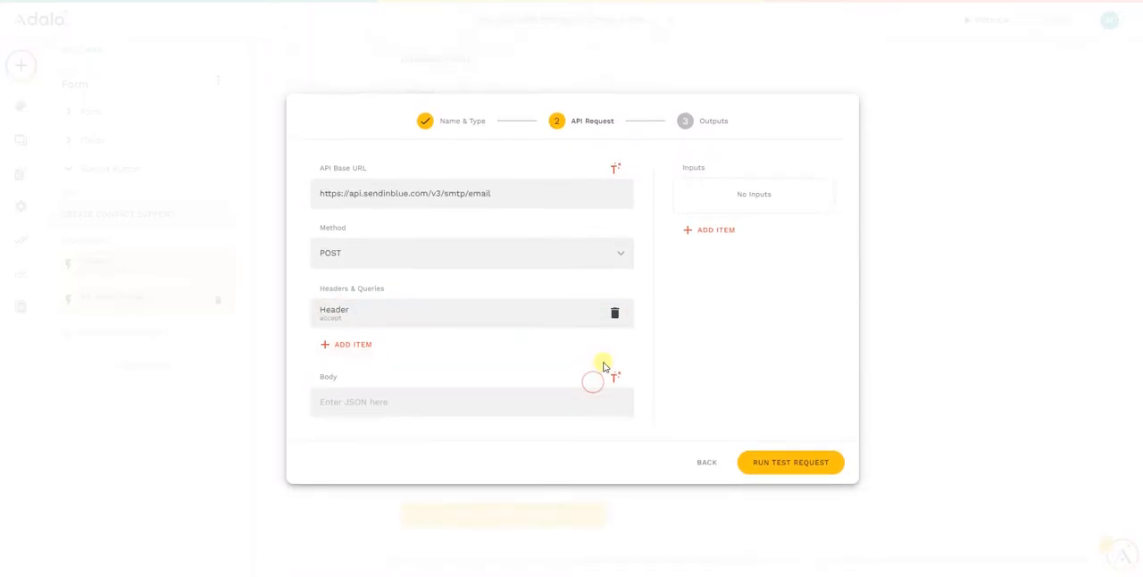
# - Add a header named "api-key", checking its name in the Sendinblue documentation, and enter a placeholder API key as its value
pyautogui.click(353, 344)
pyautogui.click(438, 296)
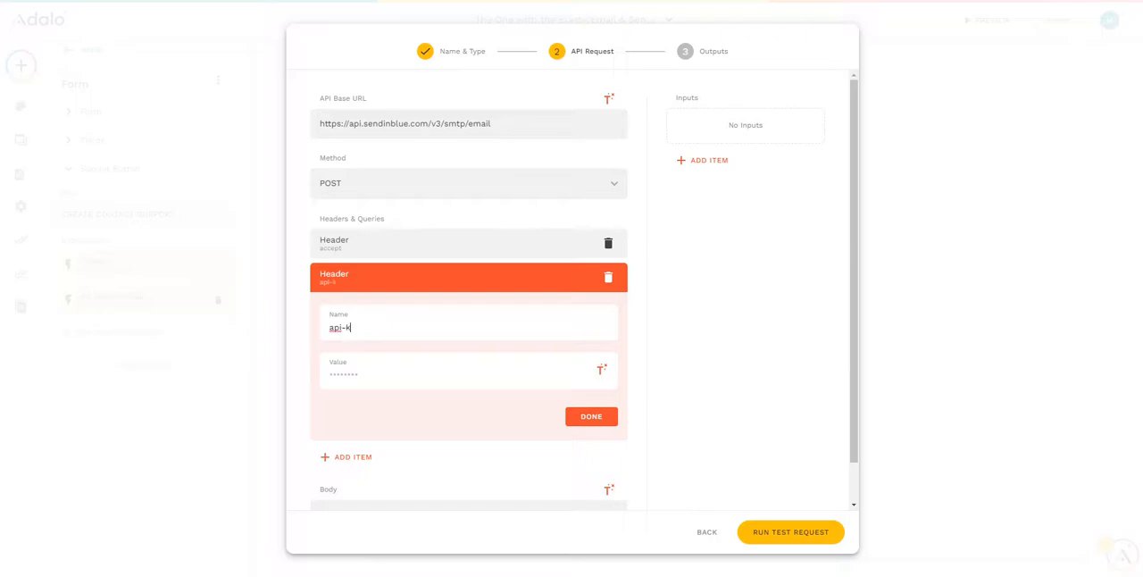
pyautogui.moveTo(1142, 22); pyautogui.dragTo(850, 26)
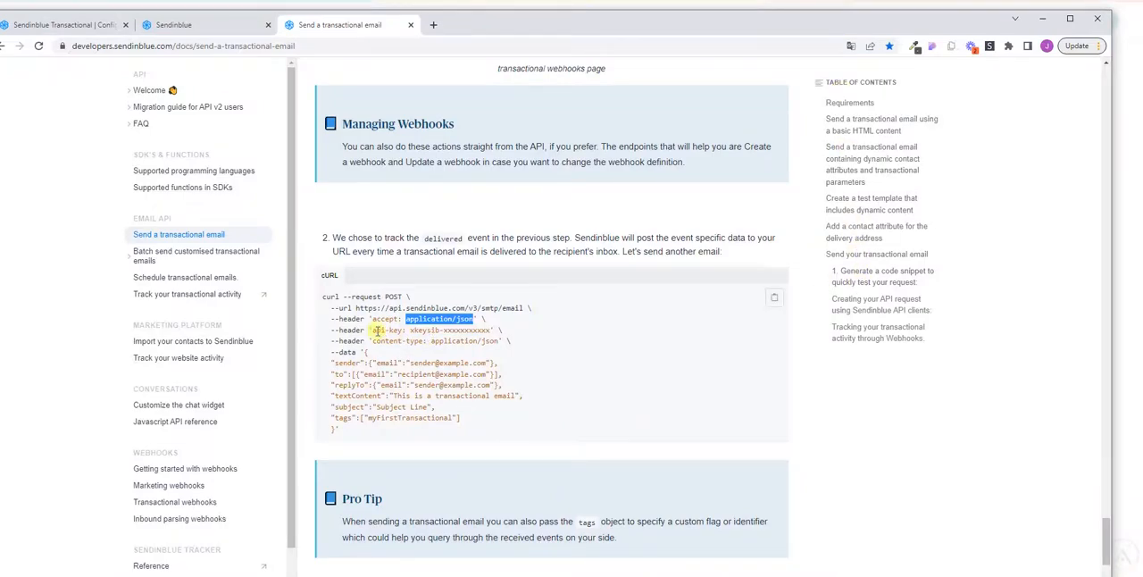
pyautogui.moveTo(642, 19); pyautogui.dragTo(1142, 53)
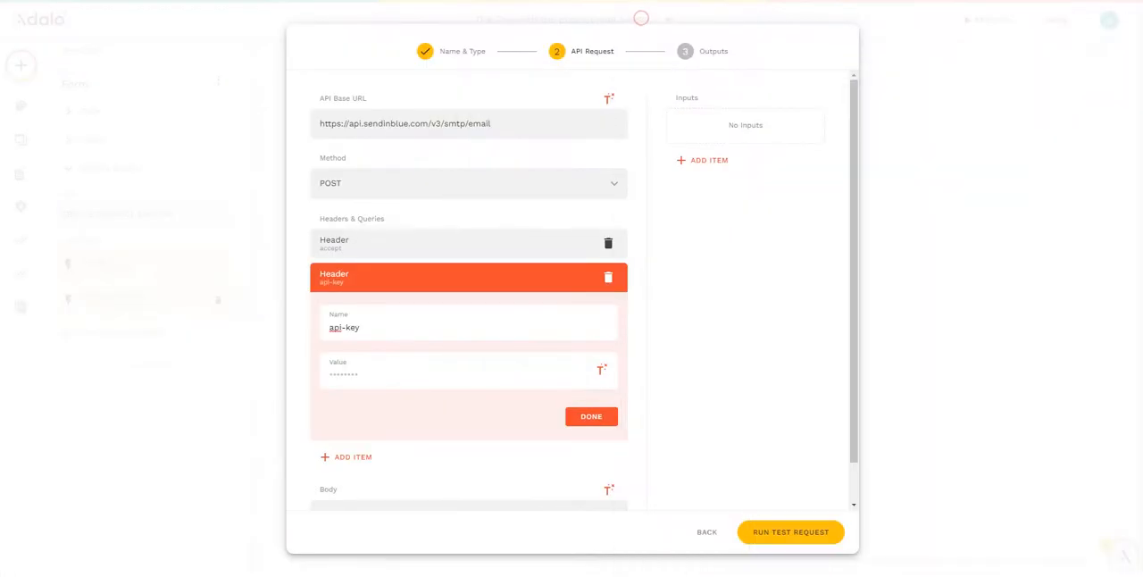
pyautogui.click(358, 375)
pyautogui.write('123')
# - Add a third header named "content-type" with the value application/json copied from the Sendinblue documentation
pyautogui.click(346, 456)
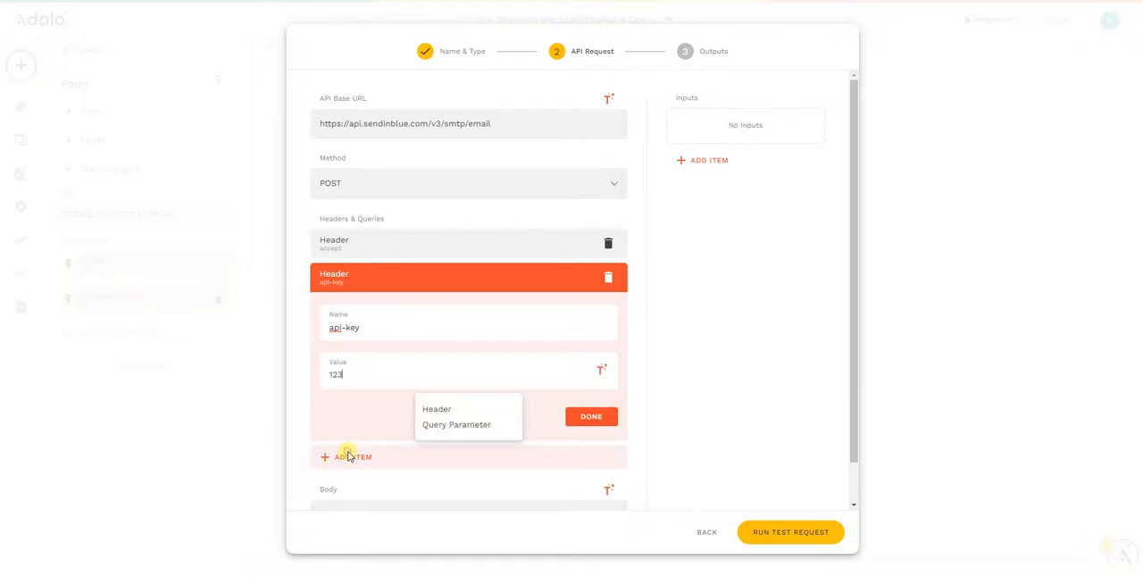
pyautogui.click(439, 410)
pyautogui.moveTo(1142, 27); pyautogui.dragTo(1007, 12)
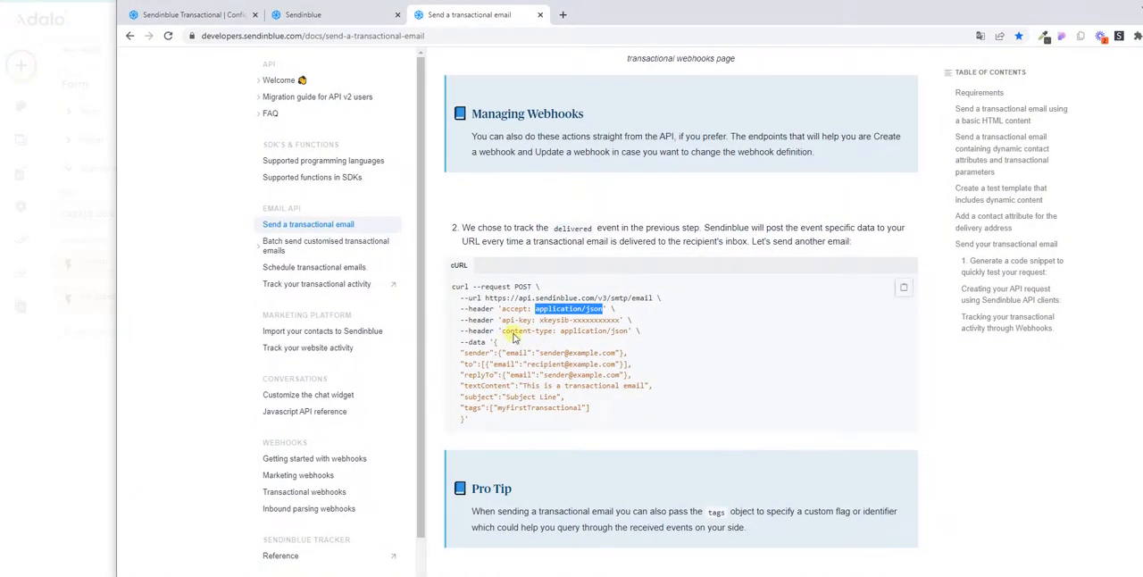
pyautogui.moveTo(559, 330); pyautogui.dragTo(630, 330)
pyautogui.rightClick(630, 331)
pyautogui.click(638, 341)
pyautogui.moveTo(947, 15); pyautogui.dragTo(1142, 14)
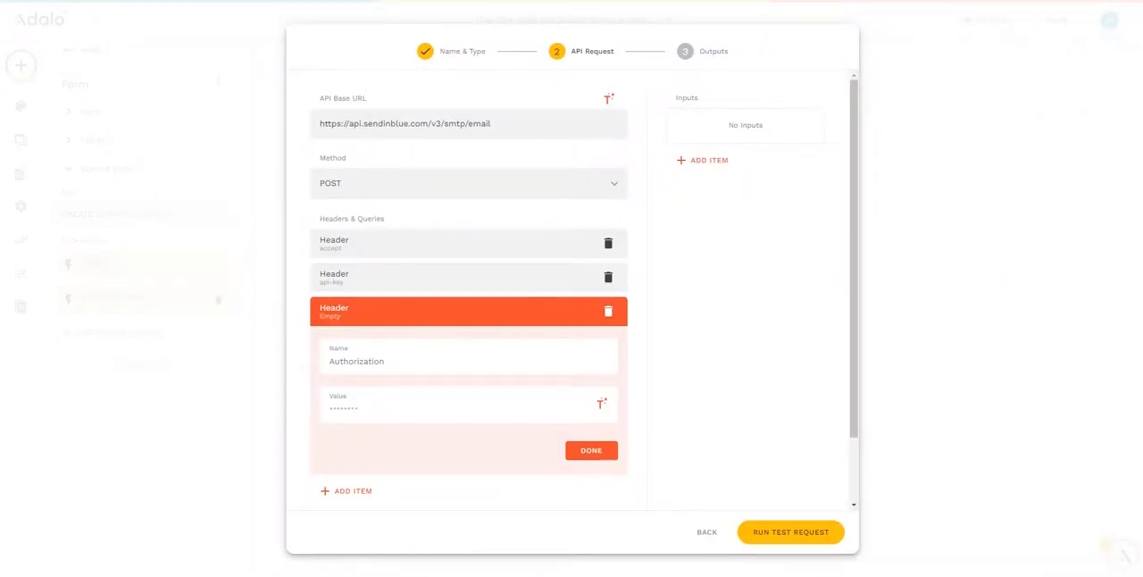
pyautogui.write('content-type')
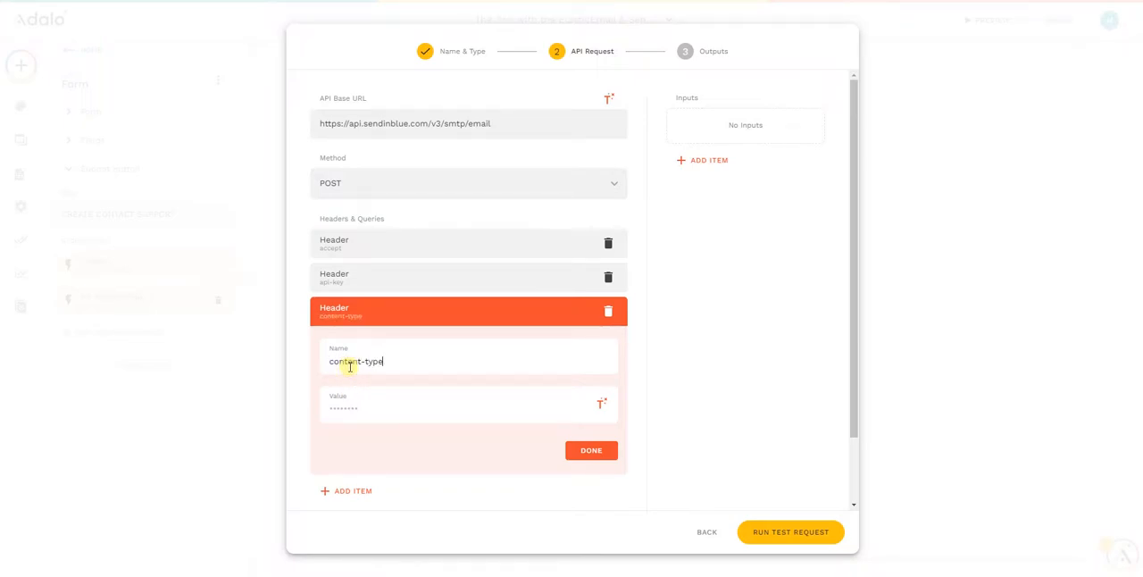
pyautogui.press('Tab')
pyautogui.hotkey('ctrl', 'v')
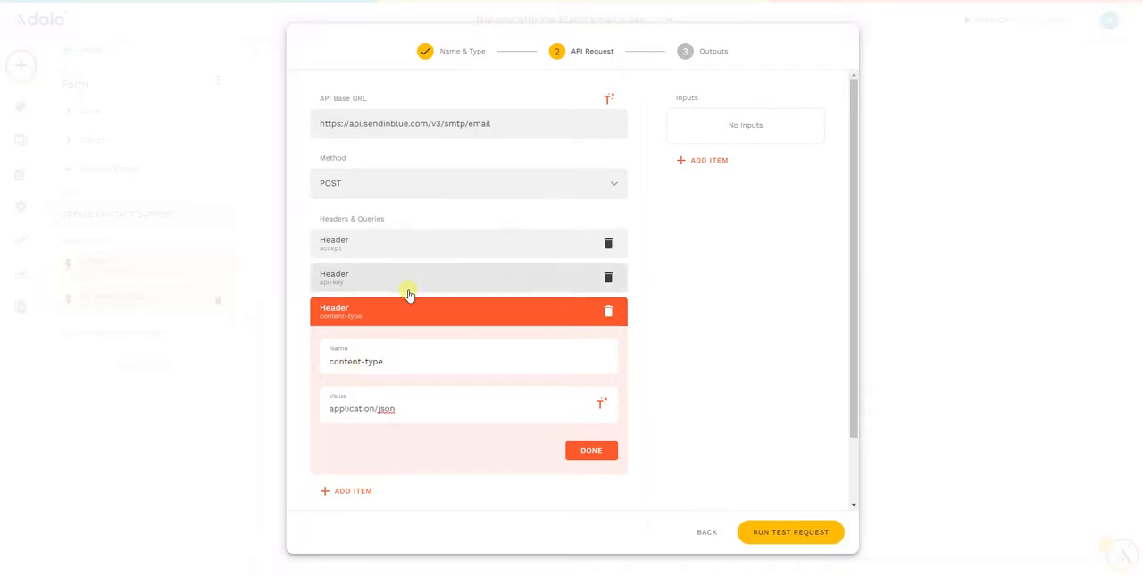
pyautogui.click(588, 450)
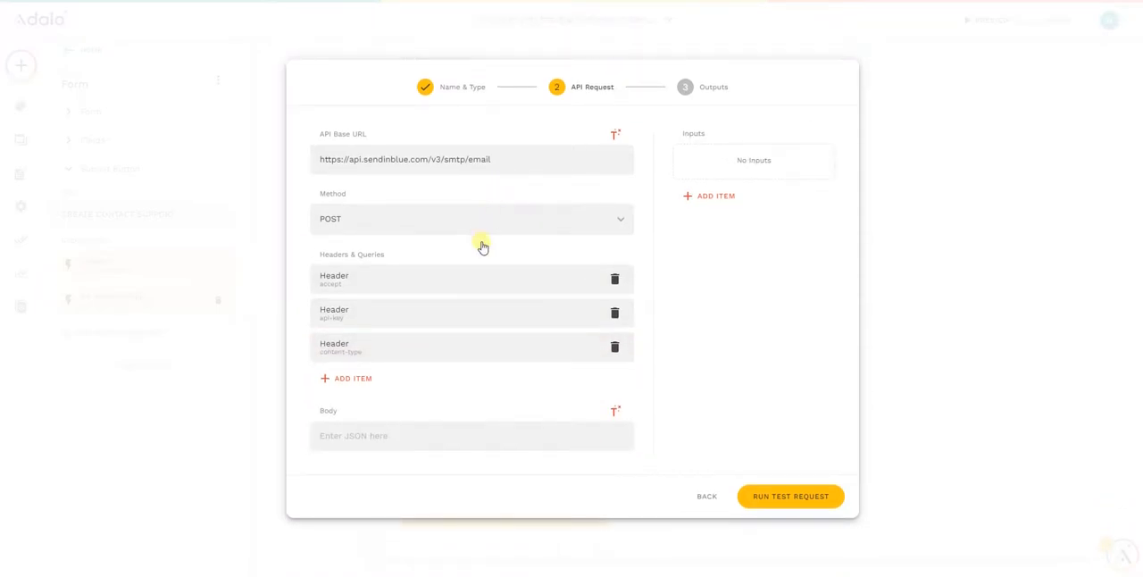
# - Copy the whole validated JSON from JSONLint and paste it as the request body in Adalo
pyautogui.click(384, 434)
pyautogui.hotkey('ctrl', 'Tab')
pyautogui.click(237, 302)
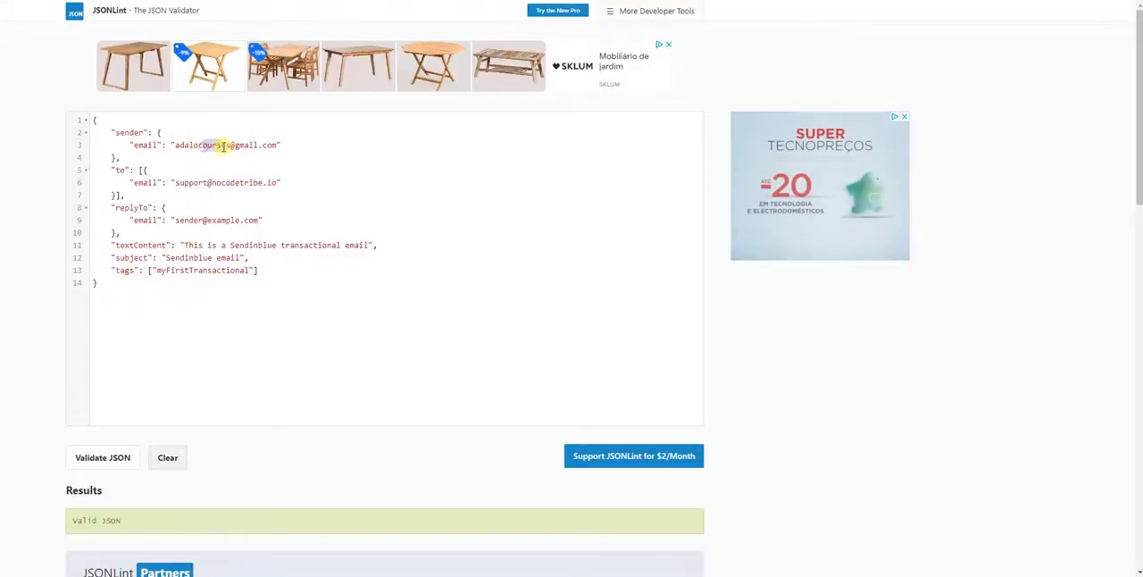
pyautogui.moveTo(94, 284); pyautogui.dragTo(56, 120)
pyautogui.rightClick(230, 209)
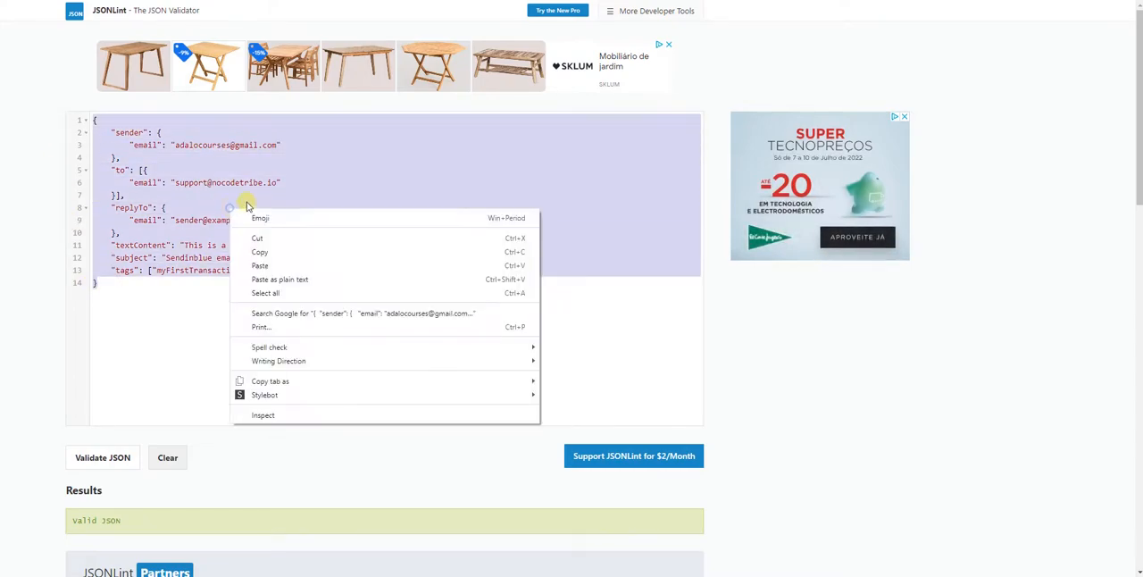
pyautogui.click(278, 253)
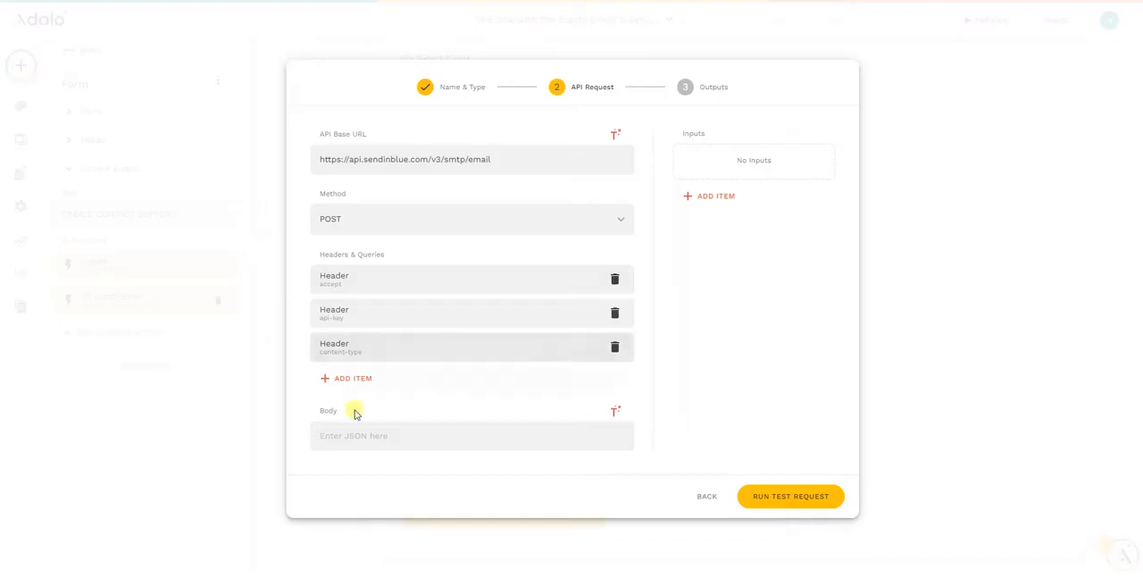
pyautogui.click(361, 433)
pyautogui.hotkey('ctrl', 'v')
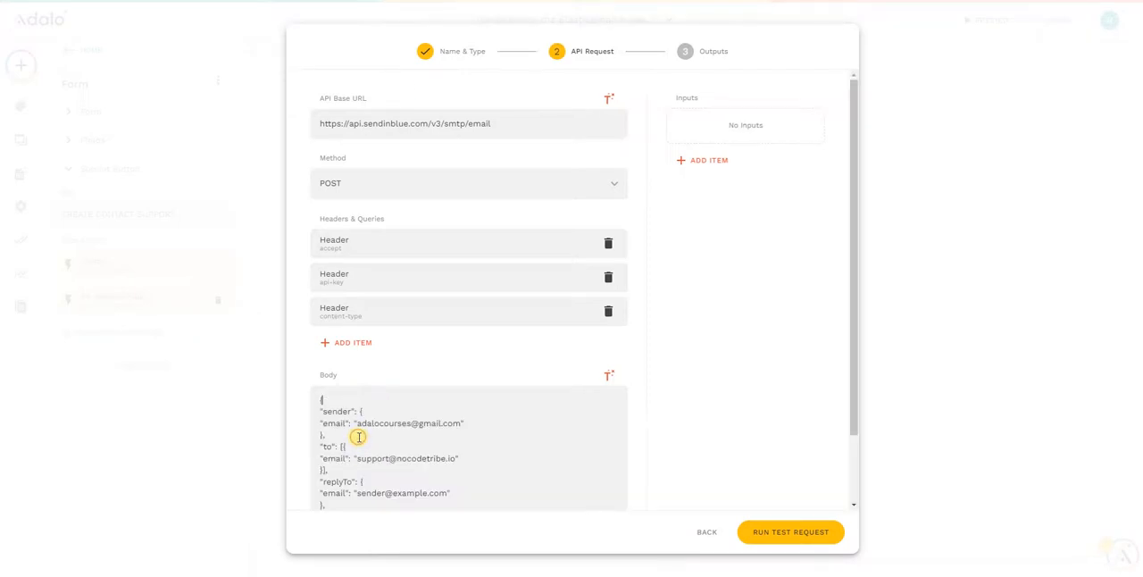
# - Cut the recipient's e-mail address out of the "to" object in the JSON body, keeping its quotation marks
pyautogui.scroll(-3, 429, 325)
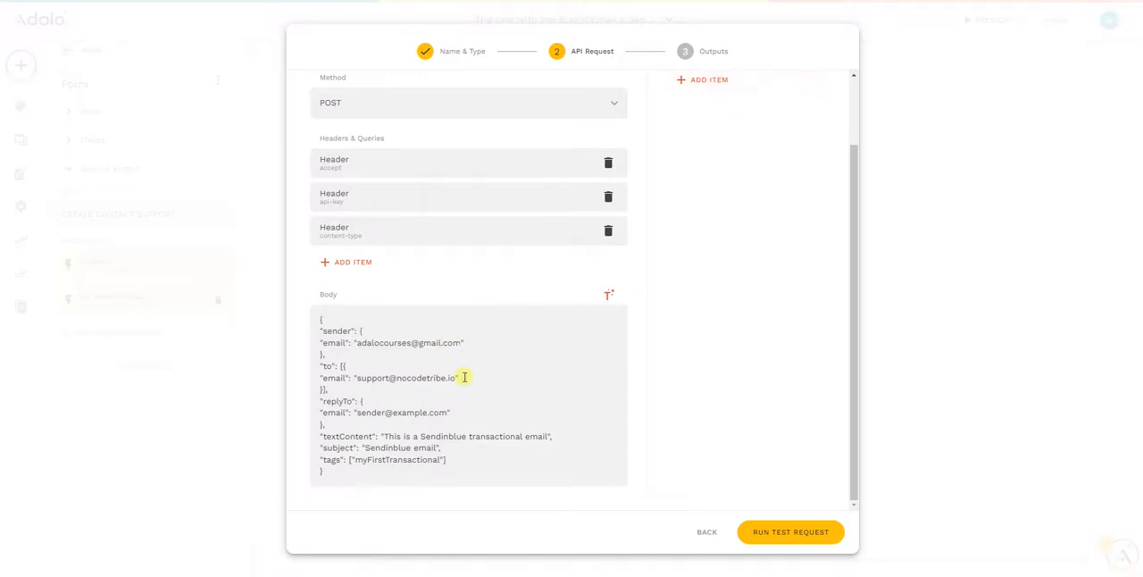
pyautogui.moveTo(457, 379); pyautogui.dragTo(355, 375)
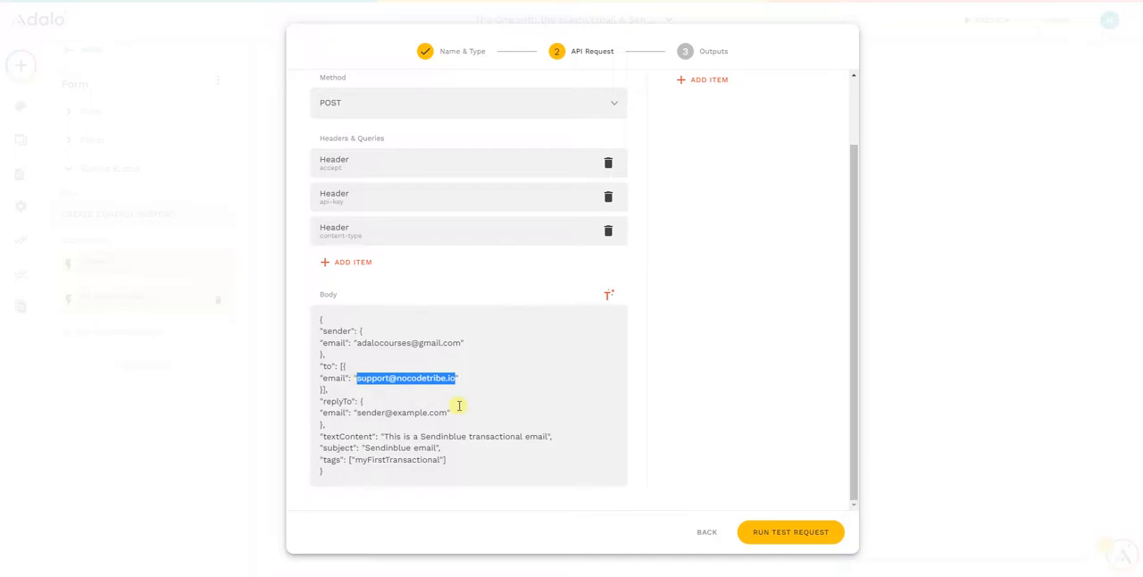
pyautogui.press('BackSpace')
# - Add a text input named "To-email" with the cut recipient e-mail address as its example value
pyautogui.click(725, 80)
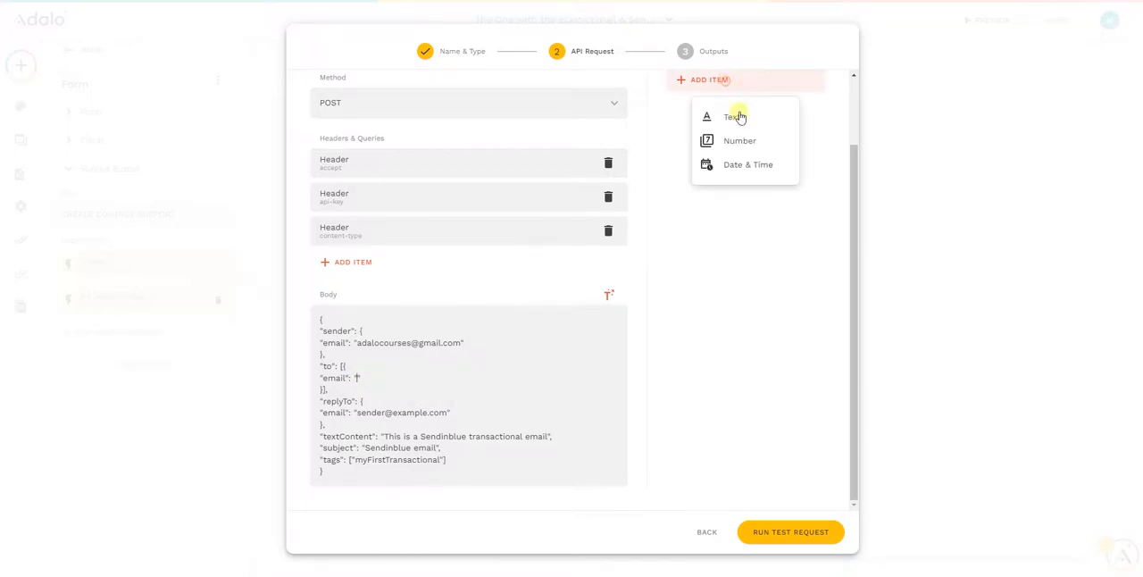
pyautogui.click(733, 117)
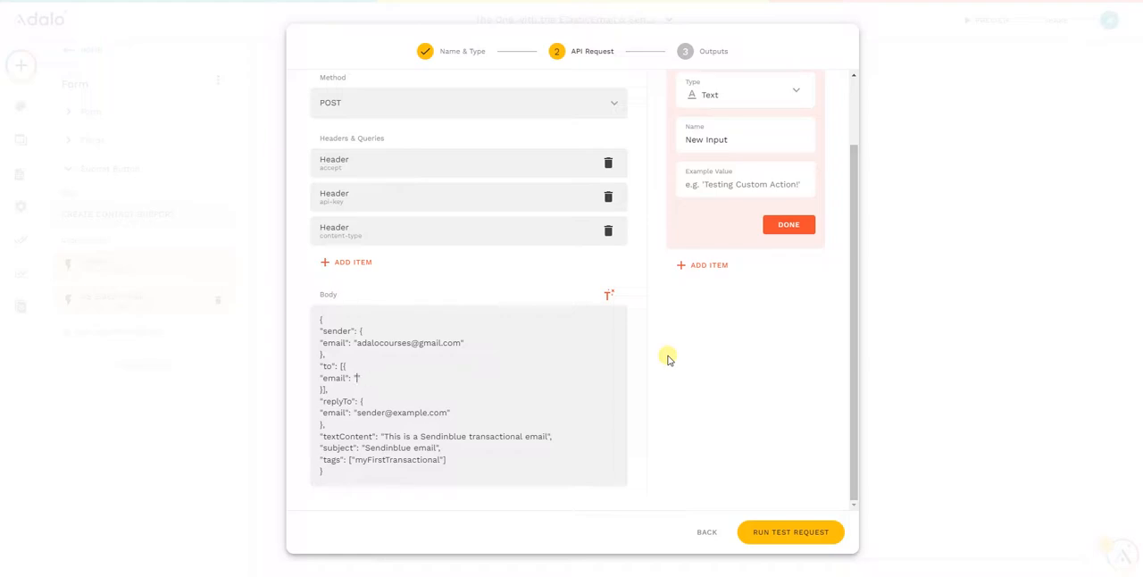
pyautogui.tripleClick(716, 141)
pyautogui.write('To')
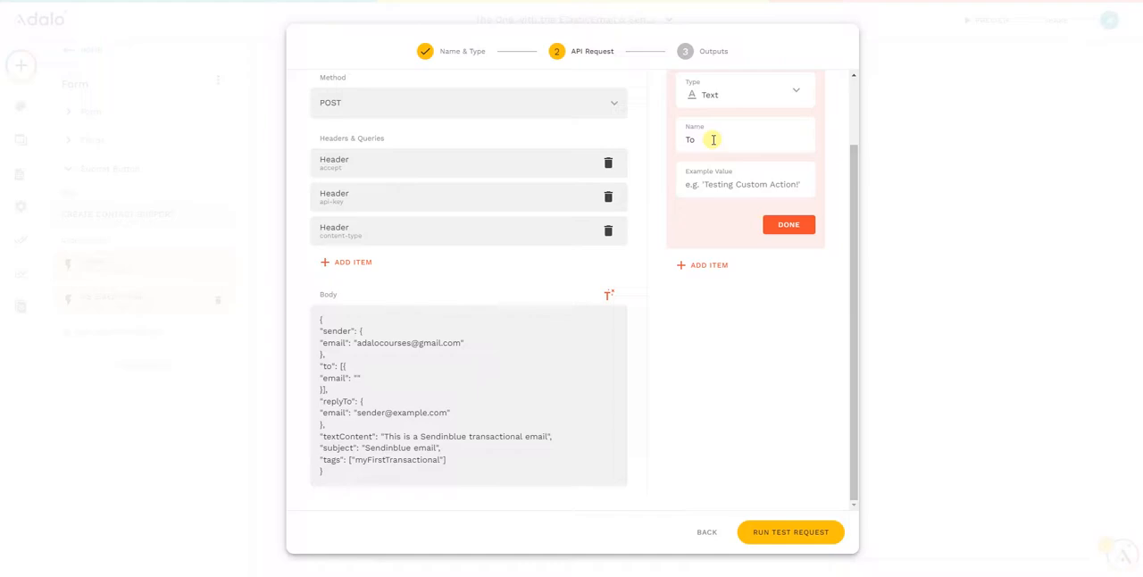
pyautogui.write('-email')
pyautogui.hotkey('ctrl', 'v')
pyautogui.scroll(3, 709, 201)
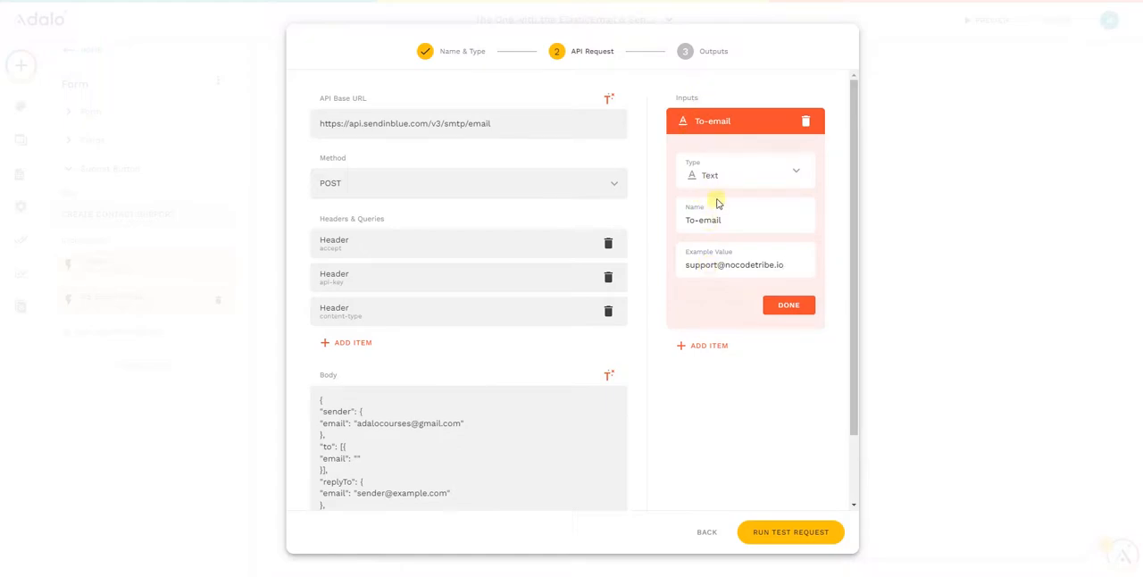
pyautogui.scroll(-1, 720, 204)
pyautogui.scroll(1, 720, 203)
pyautogui.click(786, 305)
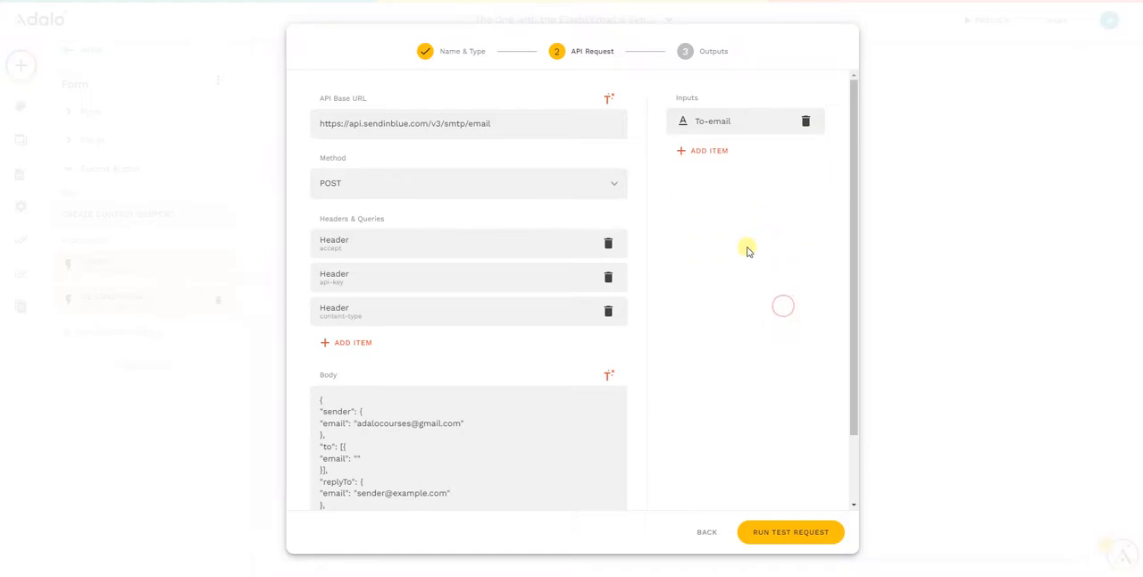
# - Insert the To-email input between the empty quotation marks of the "to" email in the JSON body
pyautogui.scroll(-1, 444, 382)
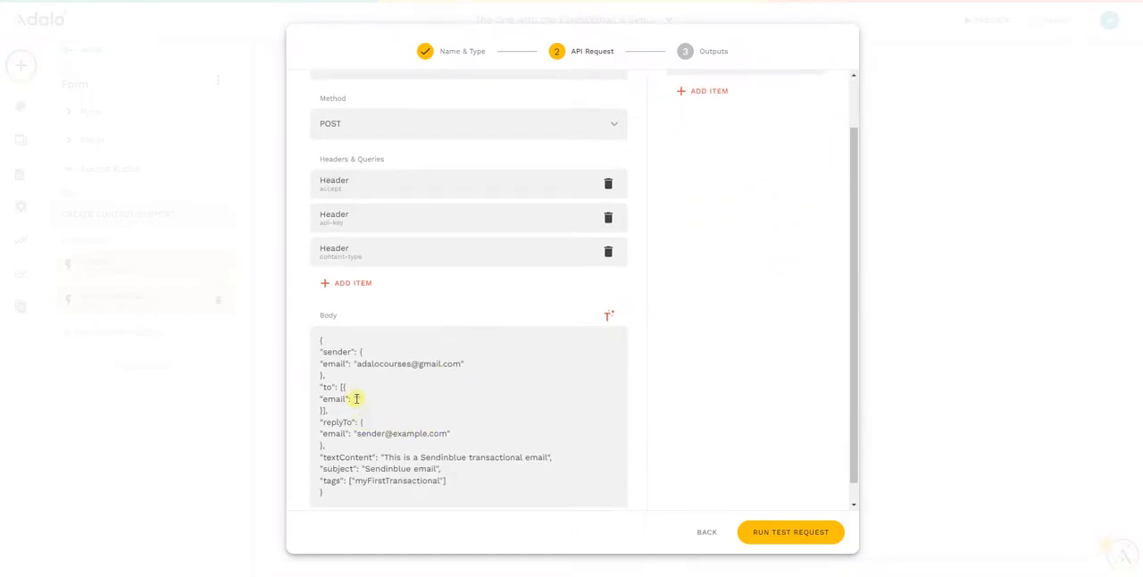
pyautogui.click(608, 315)
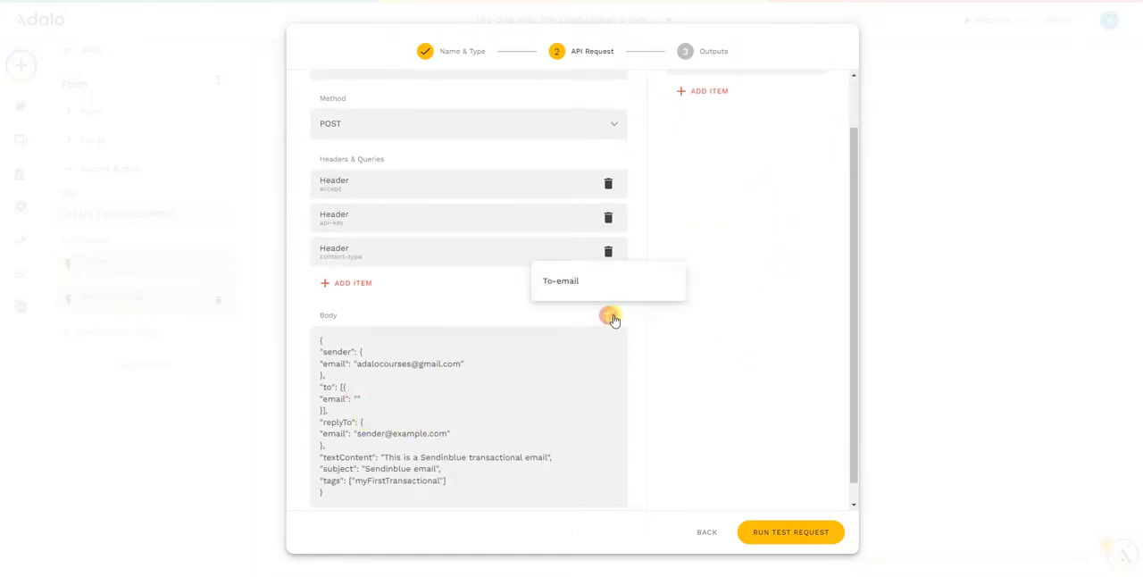
pyautogui.click(576, 284)
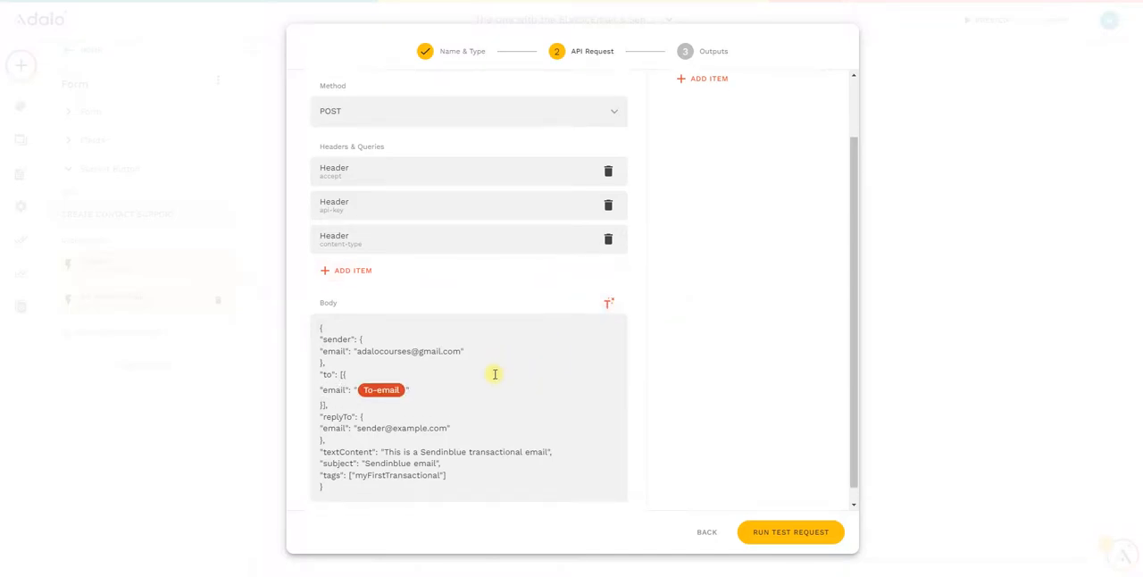
# - Add a second text input named "reply-to" with the support e-mail address as its example value
pyautogui.scroll(-1, 547, 420)
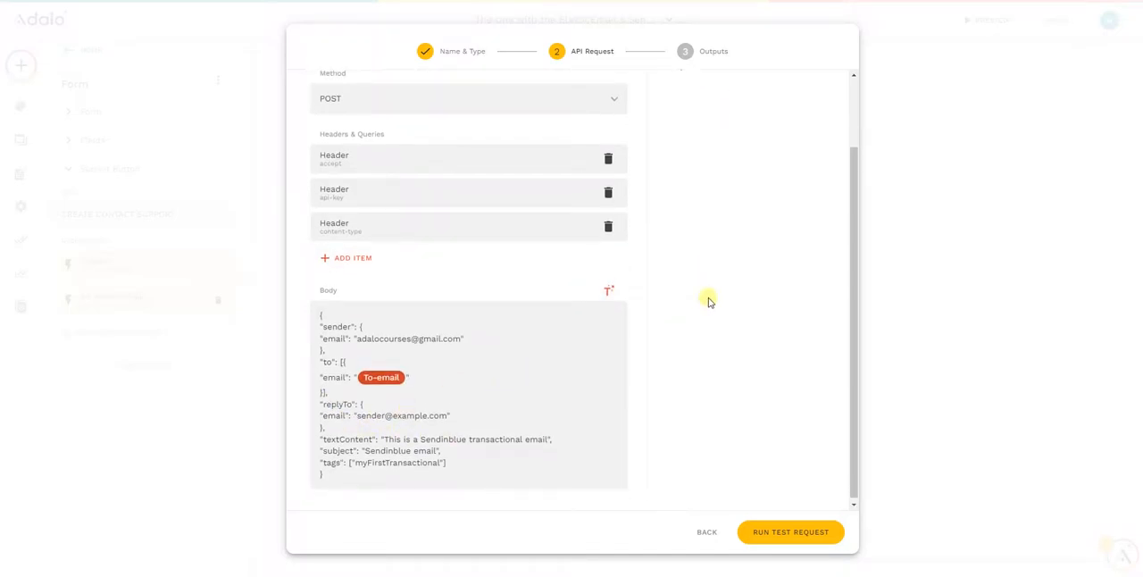
pyautogui.scroll(2, 707, 299)
pyautogui.scroll(-2, 688, 241)
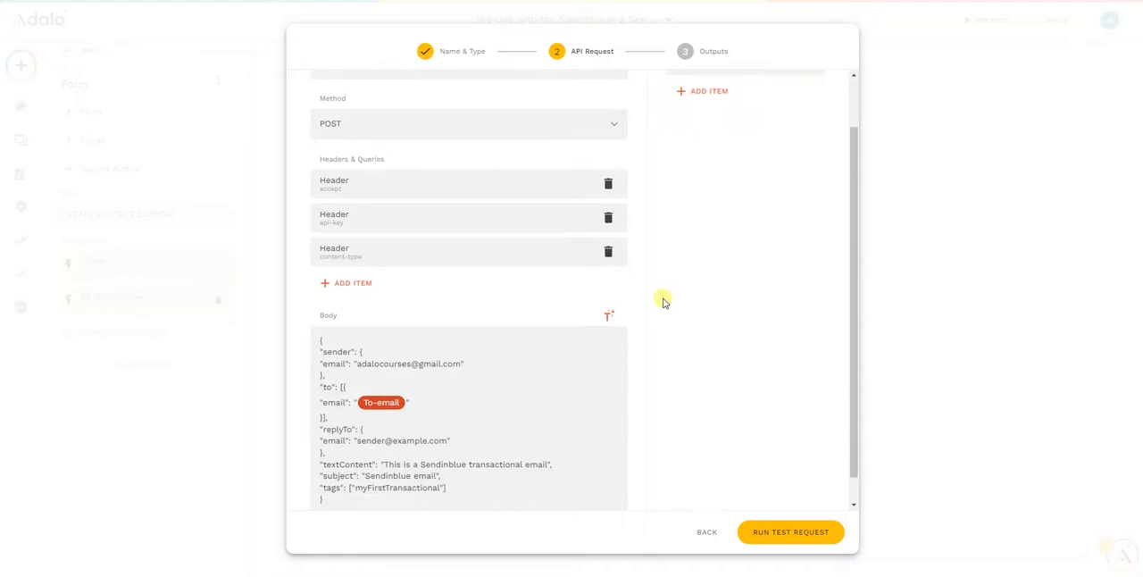
pyautogui.scroll(2, 679, 268)
pyautogui.click(717, 152)
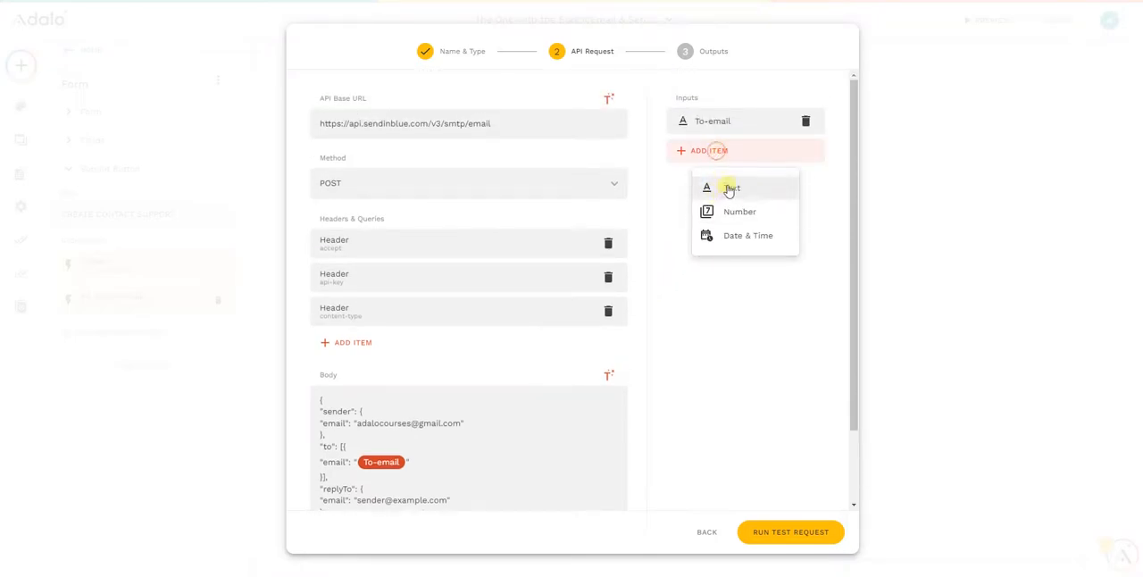
pyautogui.click(731, 187)
pyautogui.doubleClick(716, 251)
pyautogui.tripleClick(715, 257)
pyautogui.write('reply-to')
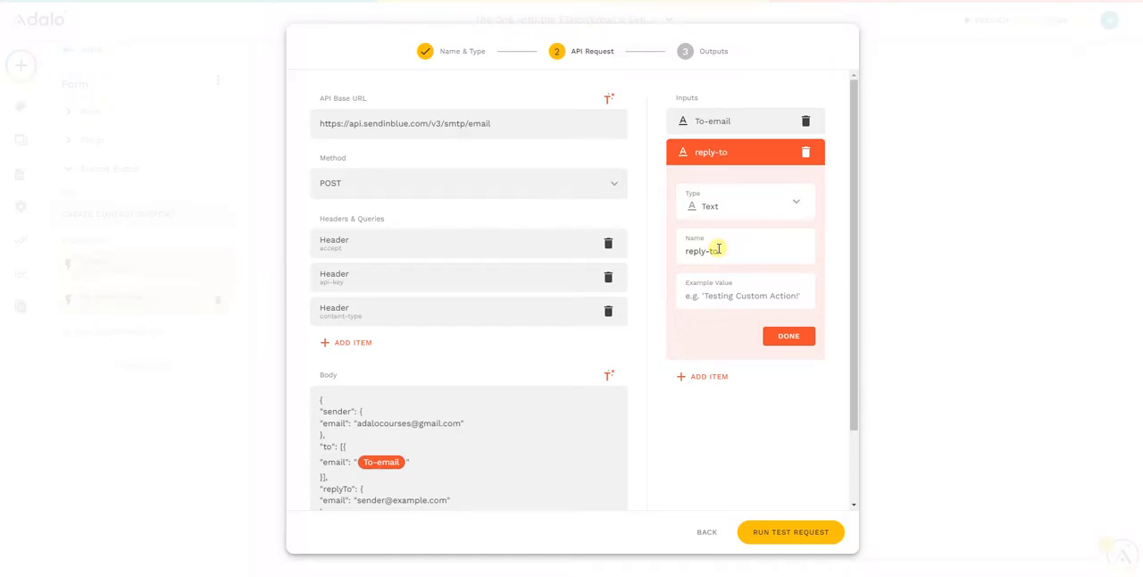
pyautogui.scroll(-2, 638, 422)
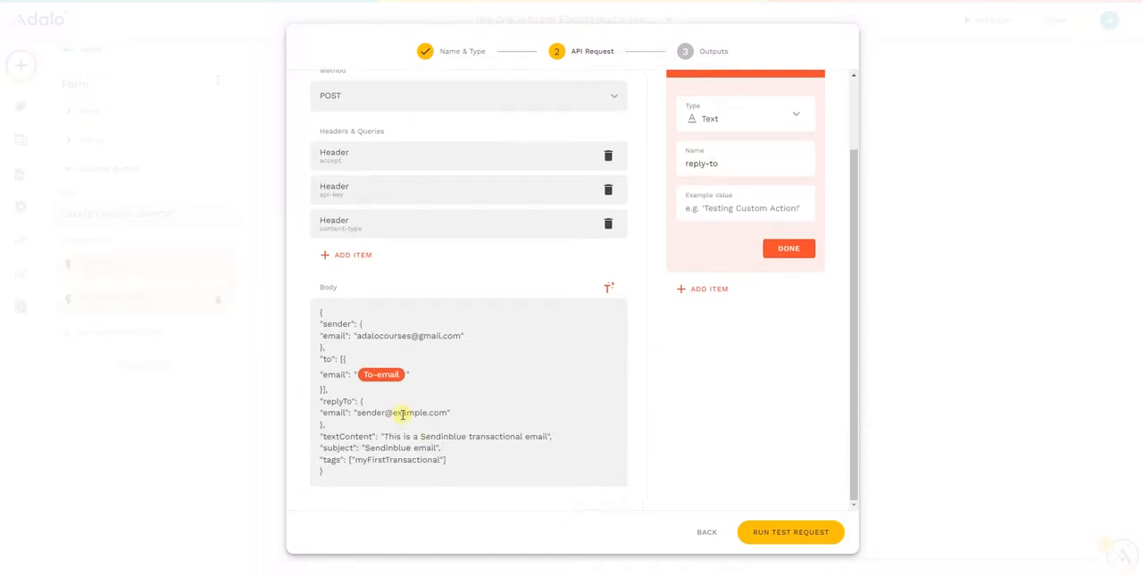
pyautogui.click(719, 204)
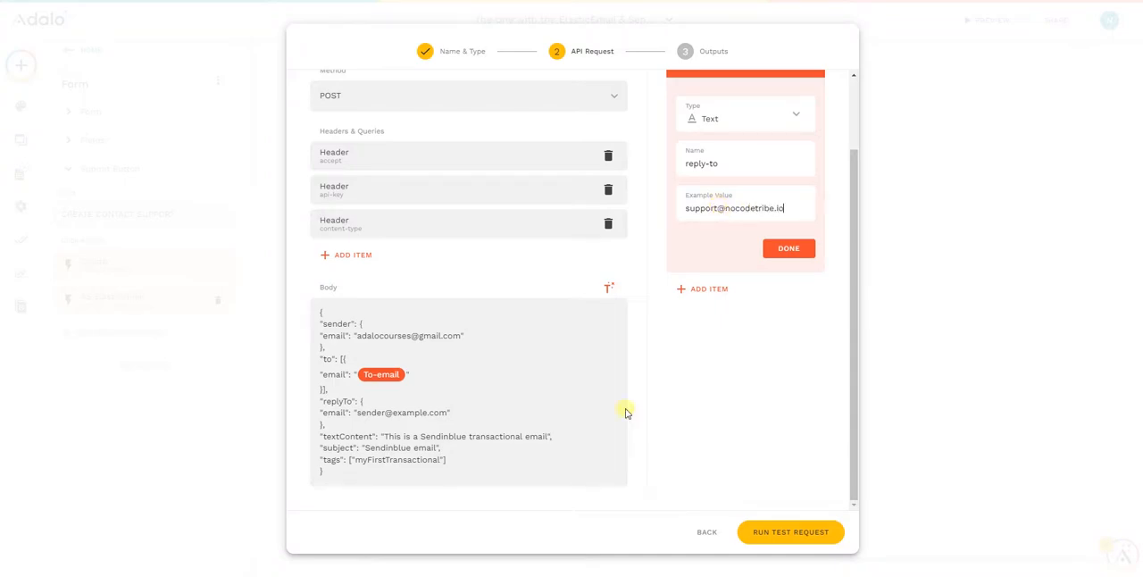
pyautogui.click(790, 247)
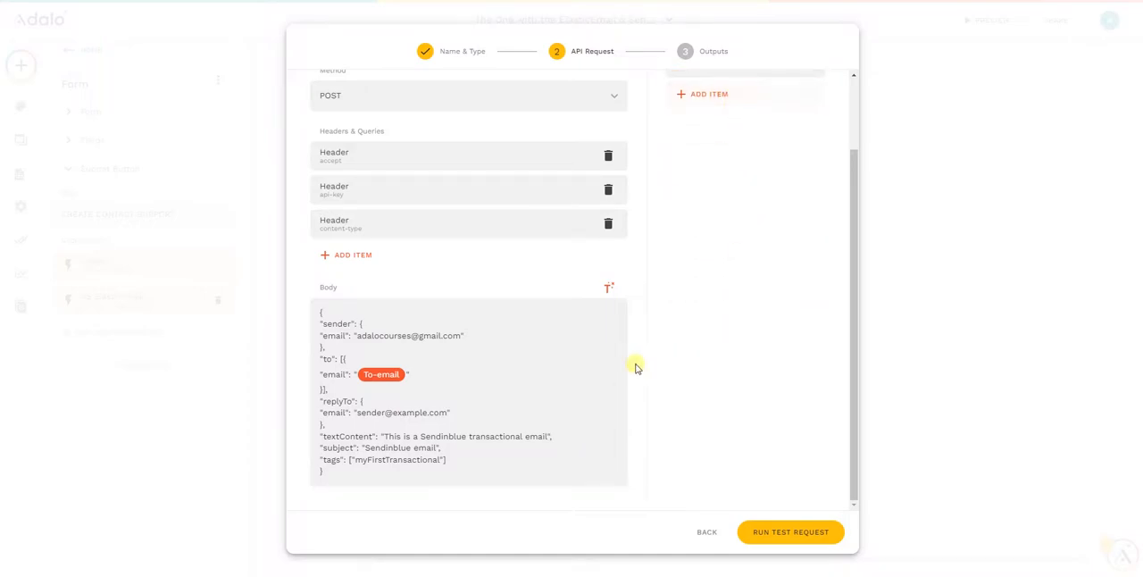
# - Replace the sample address in the "replyTo" email of the JSON body with the reply-to input, keeping the quotation marks
pyautogui.scroll(2, 416, 473)
pyautogui.scroll(-2, 413, 459)
pyautogui.doubleClick(420, 413)
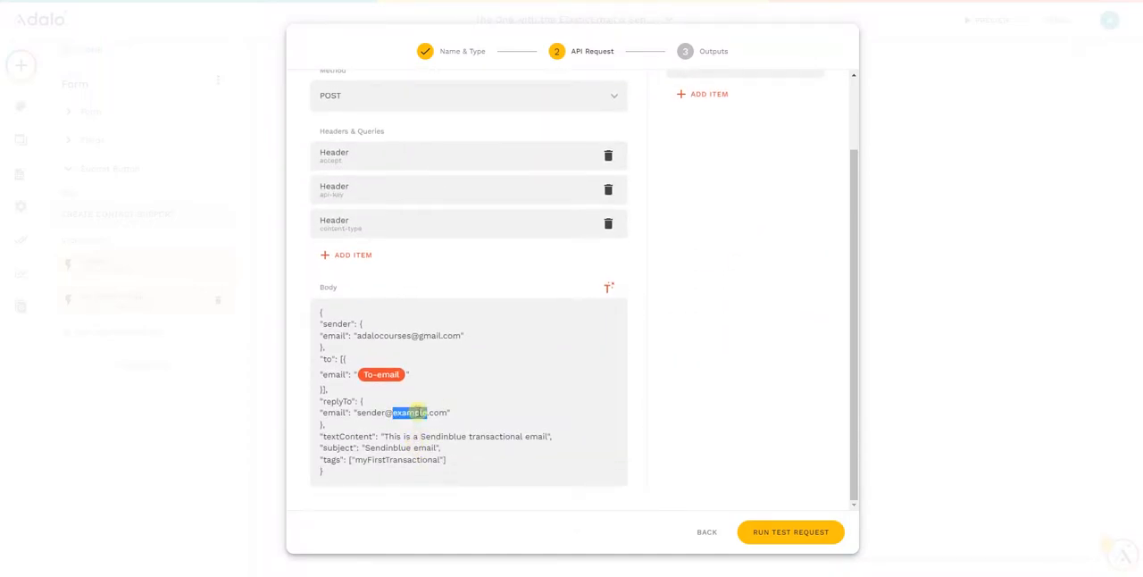
pyautogui.moveTo(447, 413); pyautogui.dragTo(355, 413)
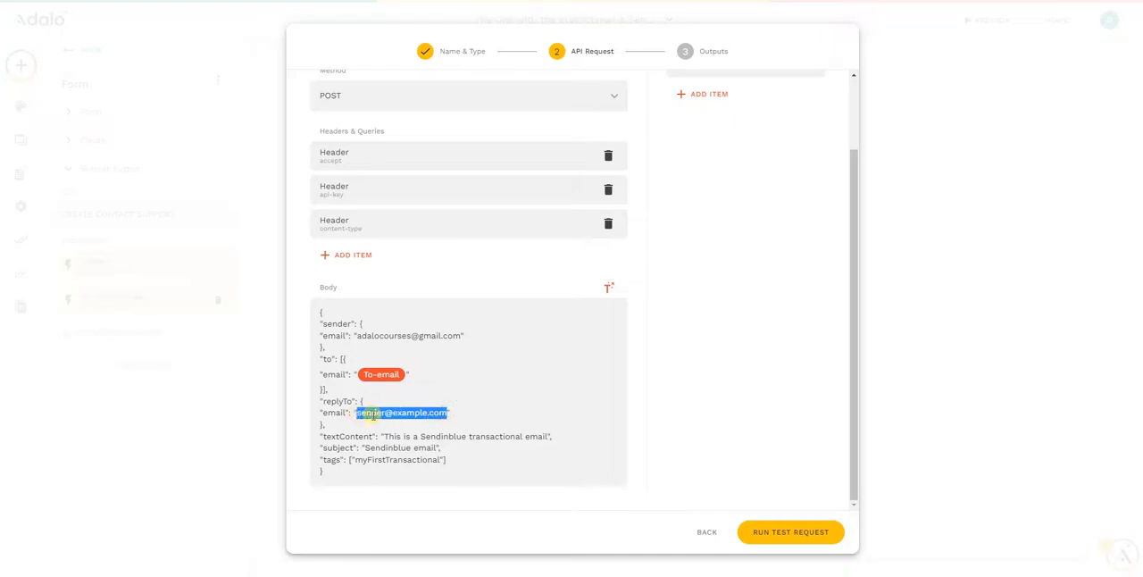
pyautogui.press('BackSpace')
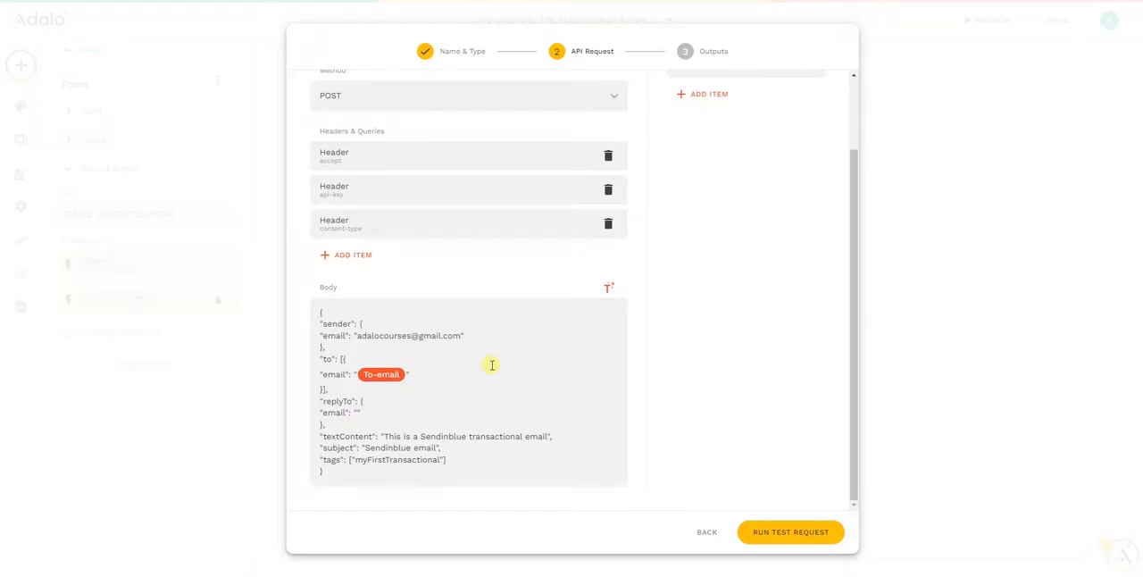
pyautogui.click(609, 290)
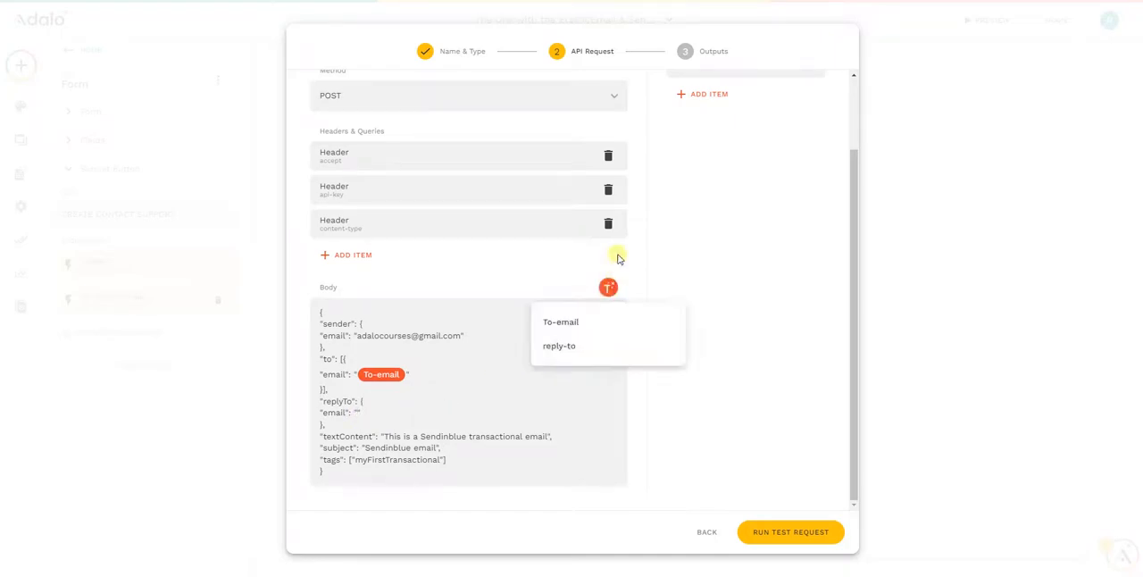
pyautogui.click(561, 345)
pyautogui.scroll(-1, 541, 423)
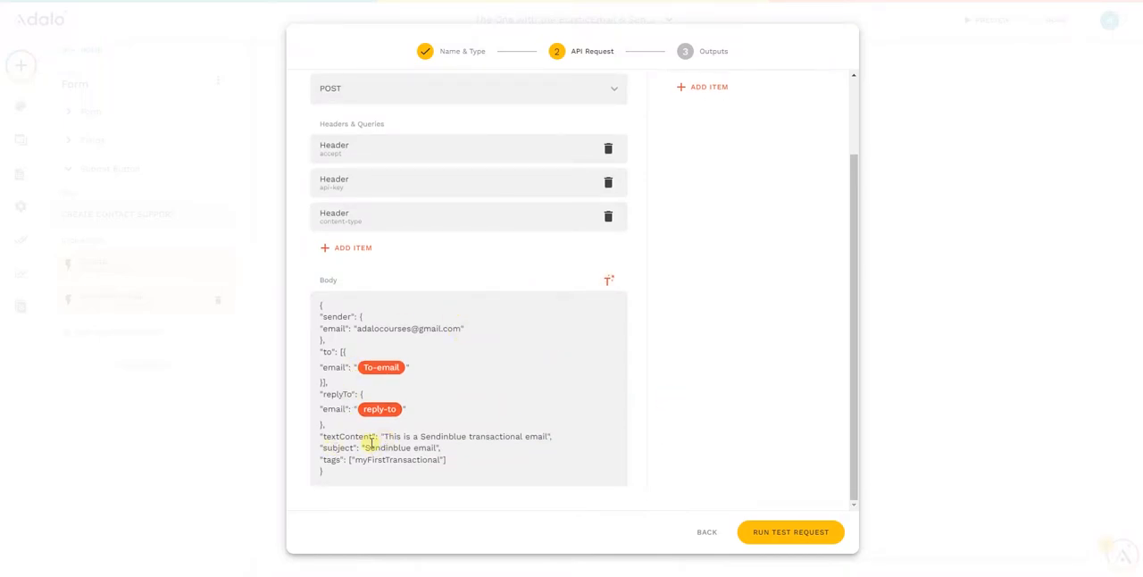
# - Add a text input named "content" with the example value "I am the content of this email"
pyautogui.scroll(3, 714, 230)
pyautogui.click(705, 182)
pyautogui.click(732, 221)
pyautogui.click(728, 327)
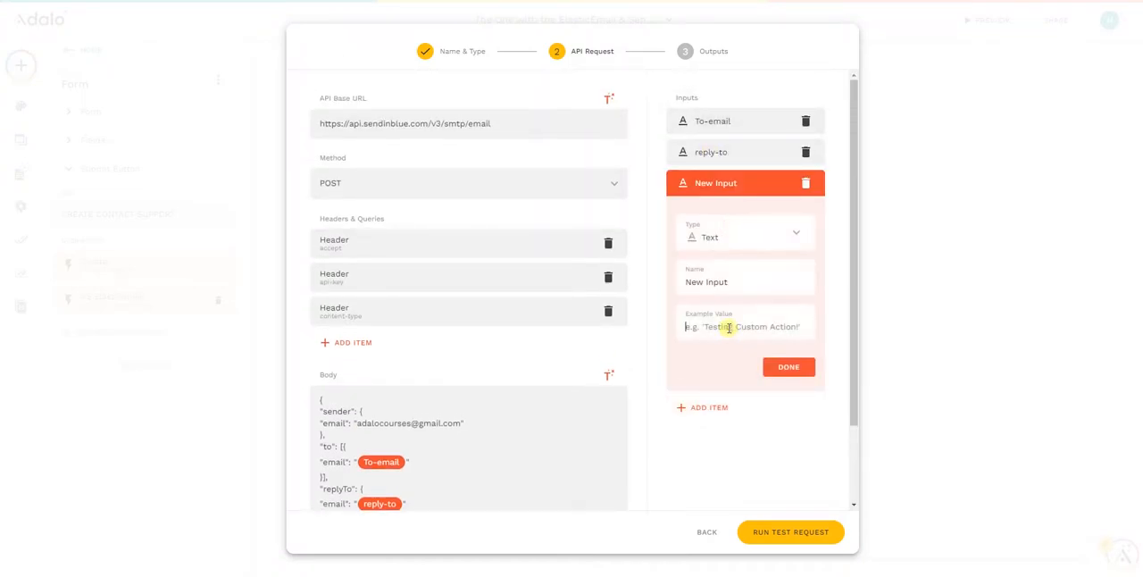
pyautogui.tripleClick(724, 284)
pyautogui.write('content')
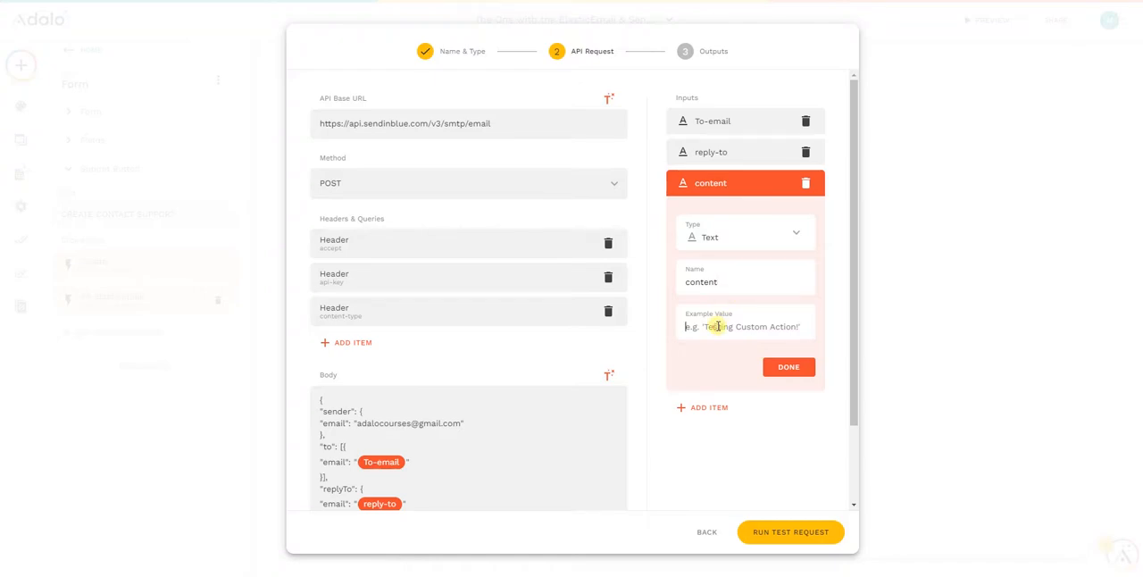
pyautogui.click(718, 327)
pyautogui.write('-')
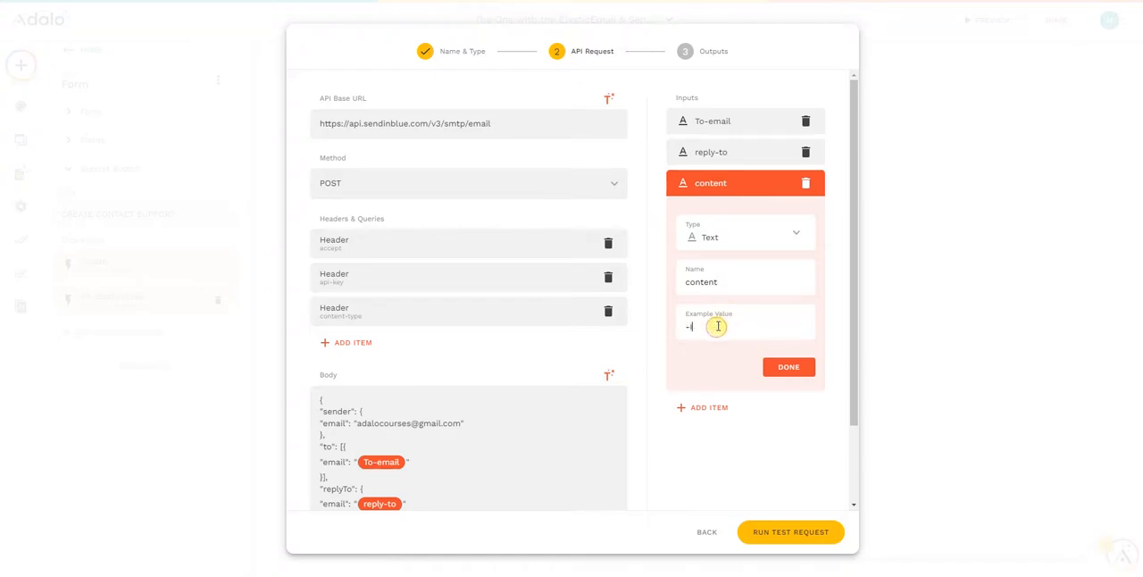
pyautogui.write('I')
pyautogui.press('BackSpace')
pyautogui.press('BackSpace')
pyautogui.write('I am the content of this email')
pyautogui.click(790, 376)
# - Replace the sample sentence in "textContent" of the JSON body with the content input, keeping the quotation marks
pyautogui.scroll(-2, 536, 331)
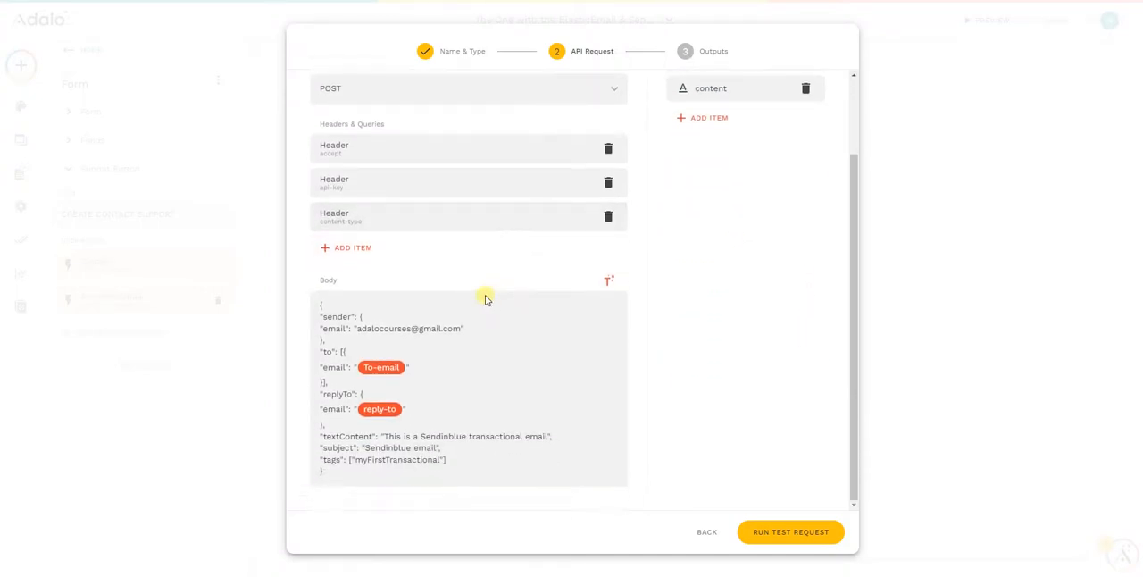
pyautogui.moveTo(387, 438); pyautogui.dragTo(543, 435)
pyautogui.press('BackSpace')
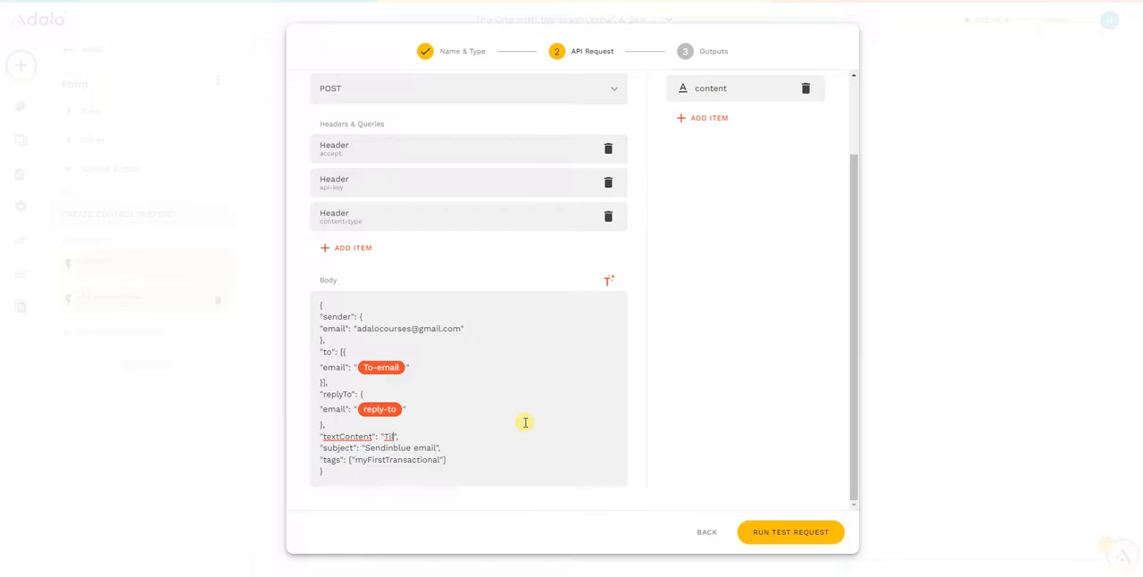
pyautogui.click(609, 282)
pyautogui.click(577, 366)
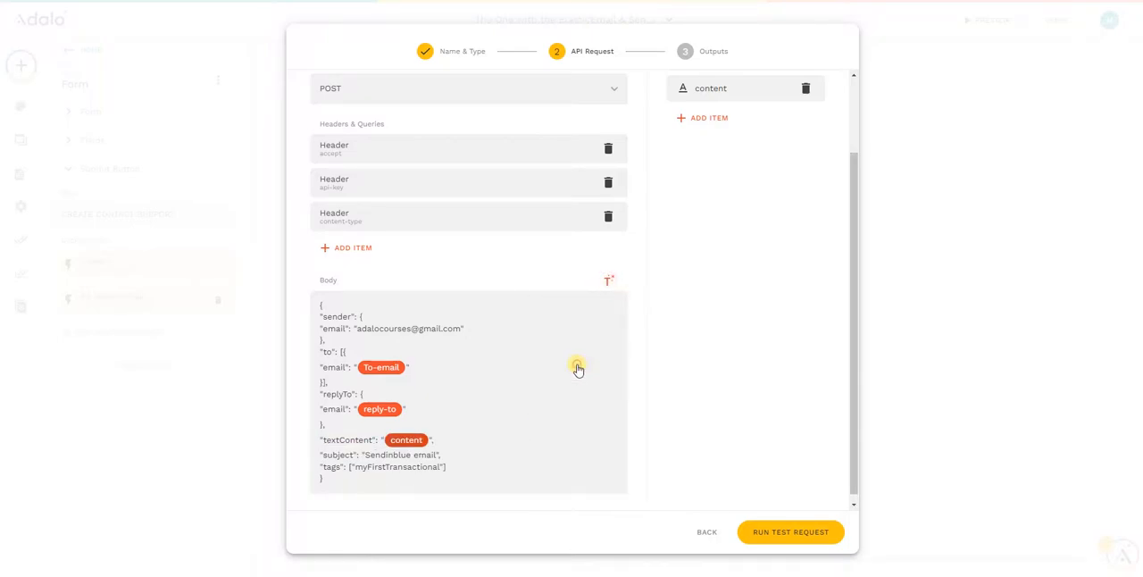
# - Add a text input named "subject" and give it an example value
pyautogui.click(473, 453)
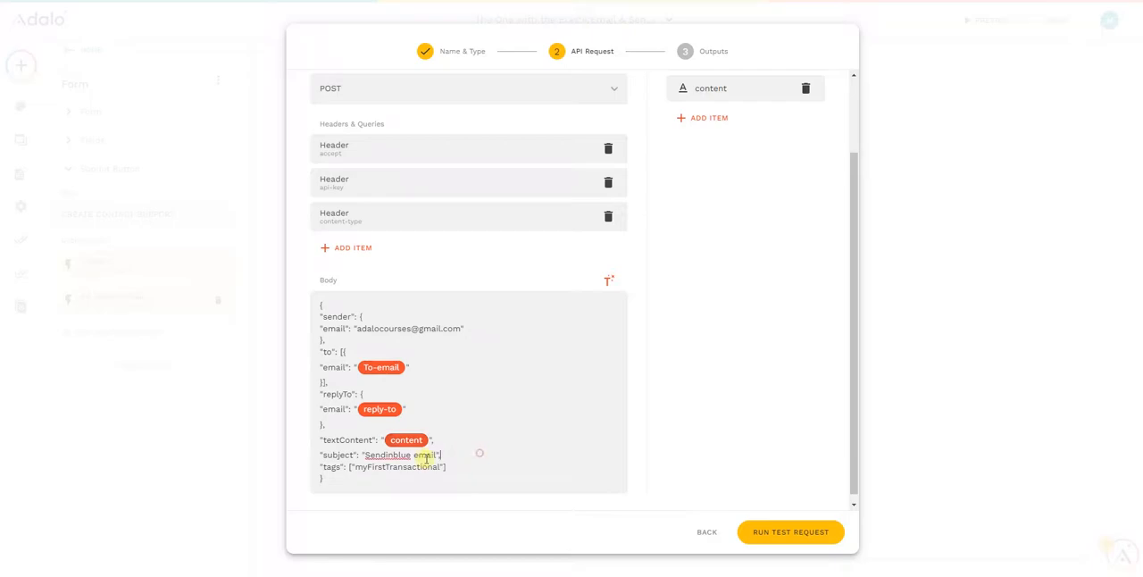
pyautogui.click(687, 127)
pyautogui.click(727, 152)
pyautogui.tripleClick(707, 223)
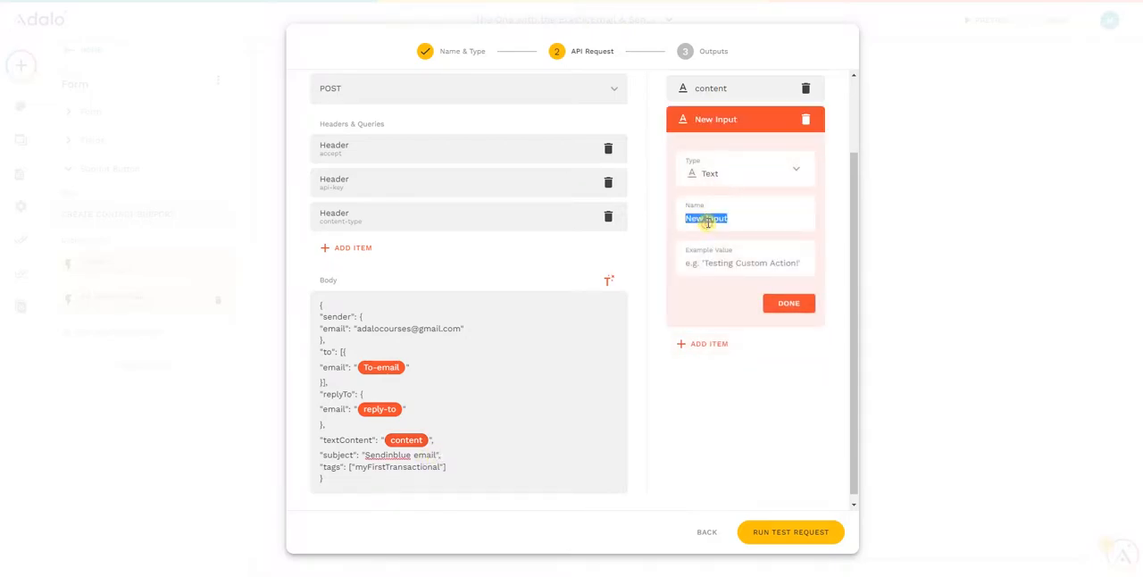
pyautogui.write('subject')
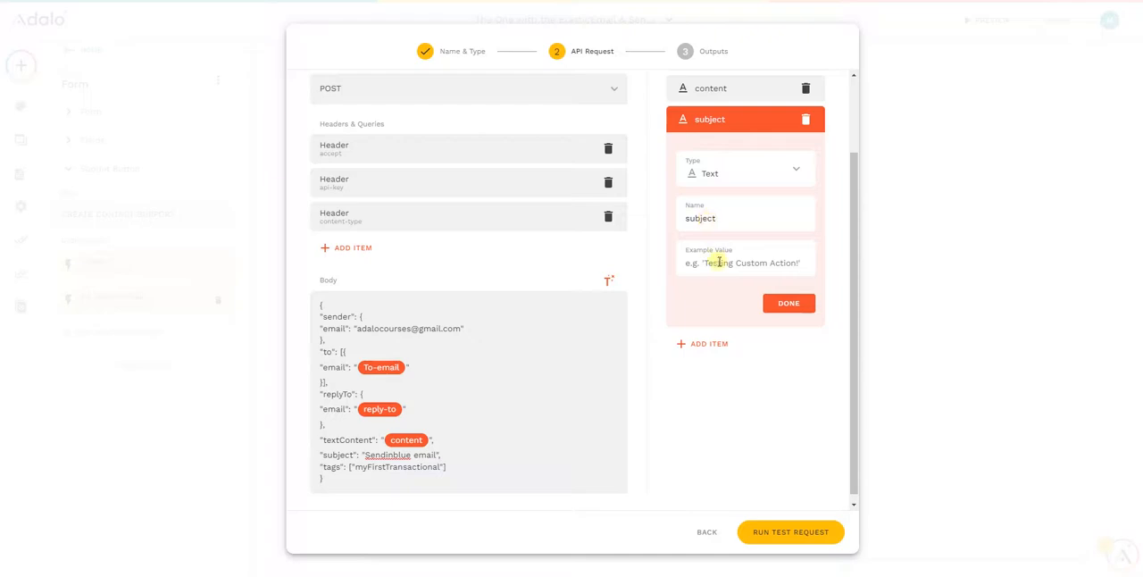
pyautogui.write('I')
pyautogui.click(786, 303)
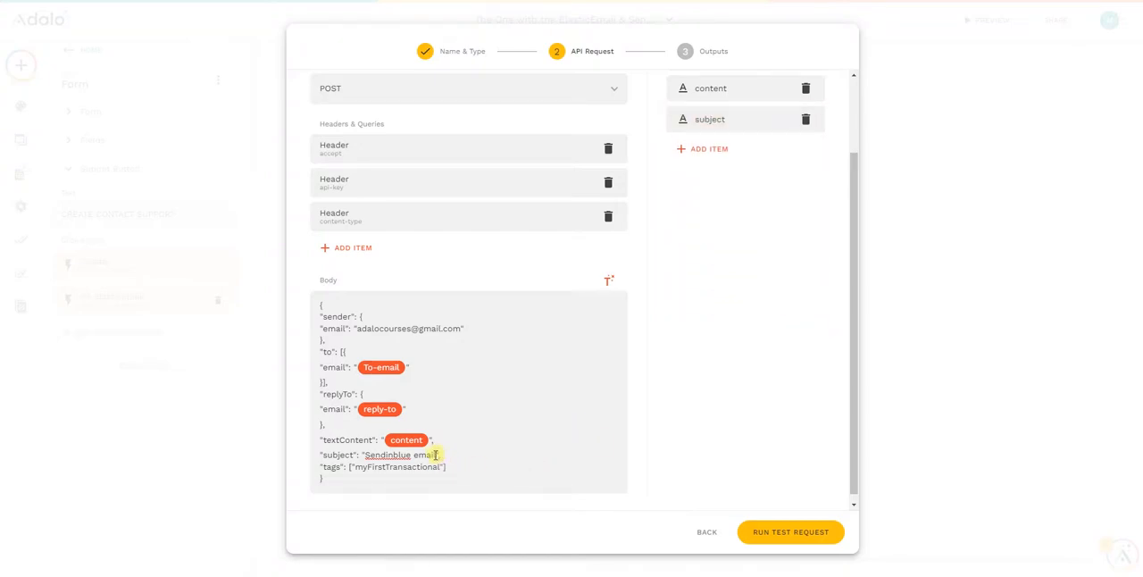
# - Replace the sample text of "subject" in the JSON body with the subject input, keeping the quotation marks
pyautogui.moveTo(436, 456); pyautogui.dragTo(366, 456)
pyautogui.press('BackSpace')
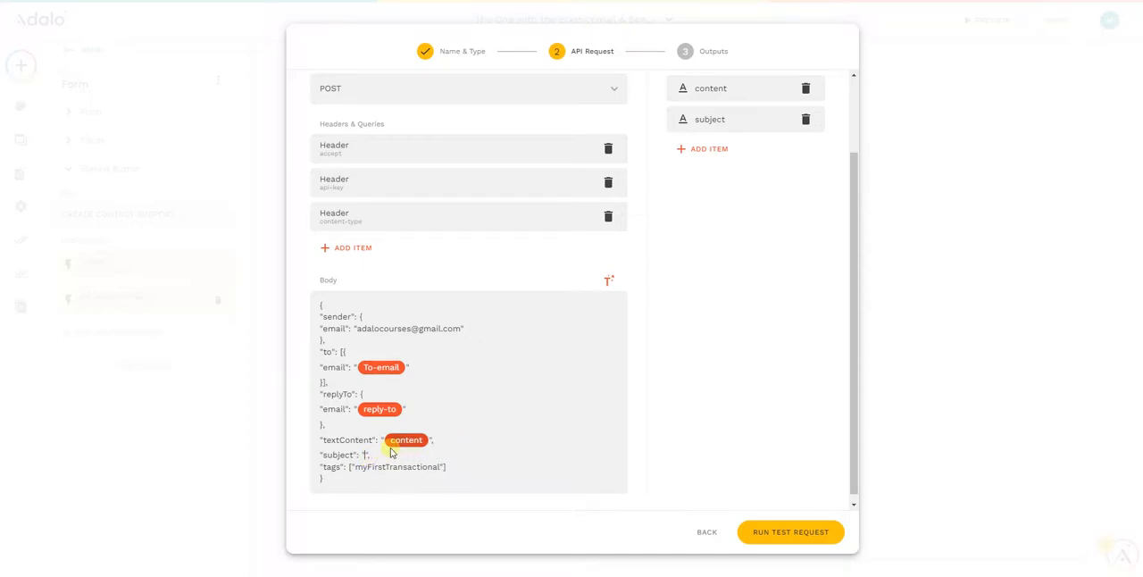
pyautogui.click(608, 281)
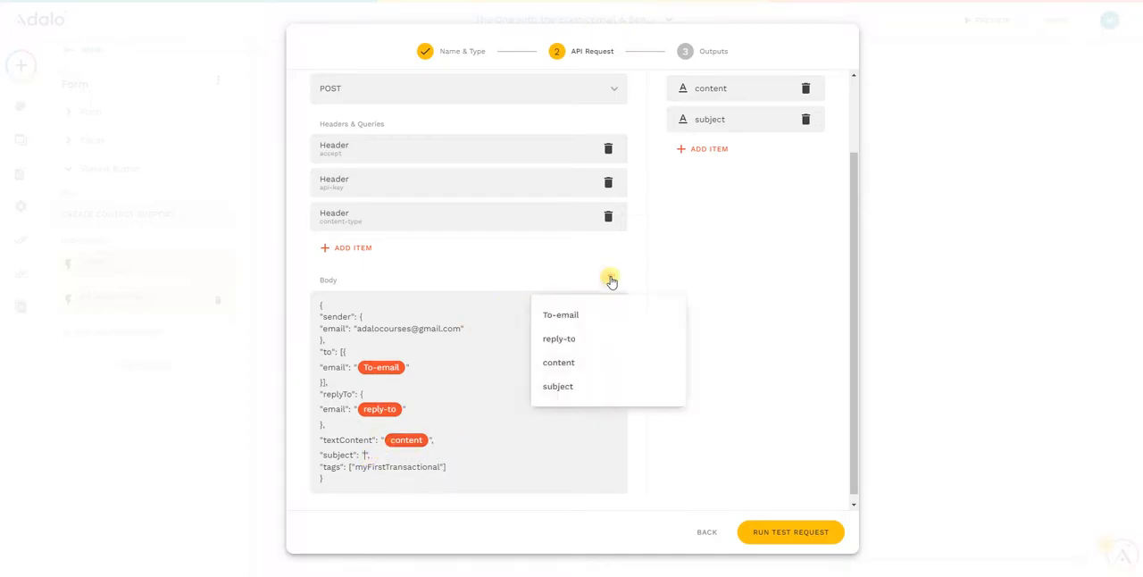
pyautogui.click(559, 388)
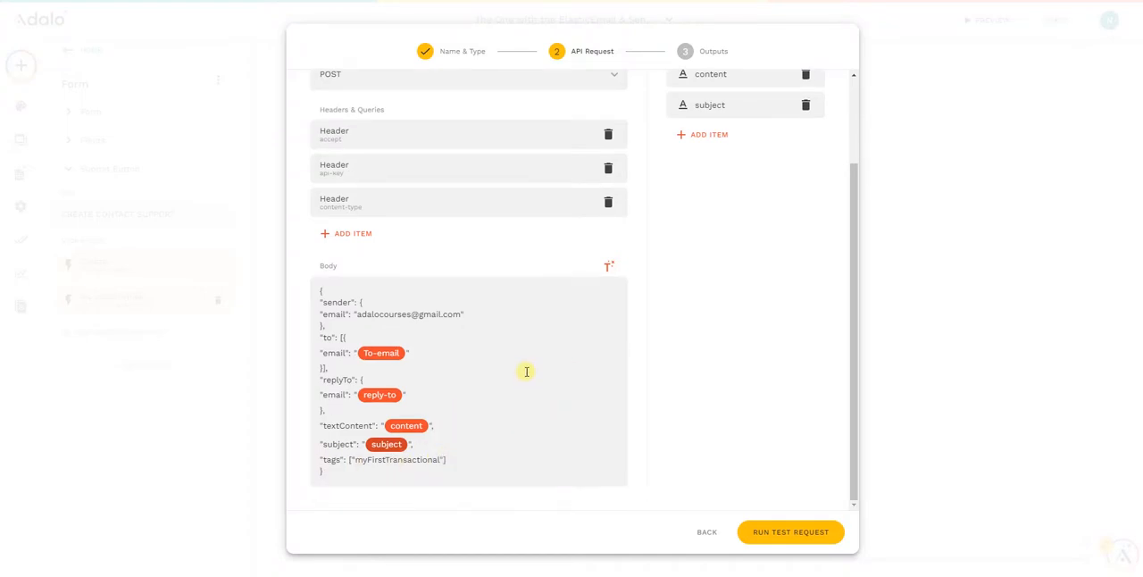
# - Open the api-key header for editing, and in Sendinblue's API settings generate a new API key named "Sendinblue-Adalo"
pyautogui.scroll(1, 527, 372)
pyautogui.click(385, 223)
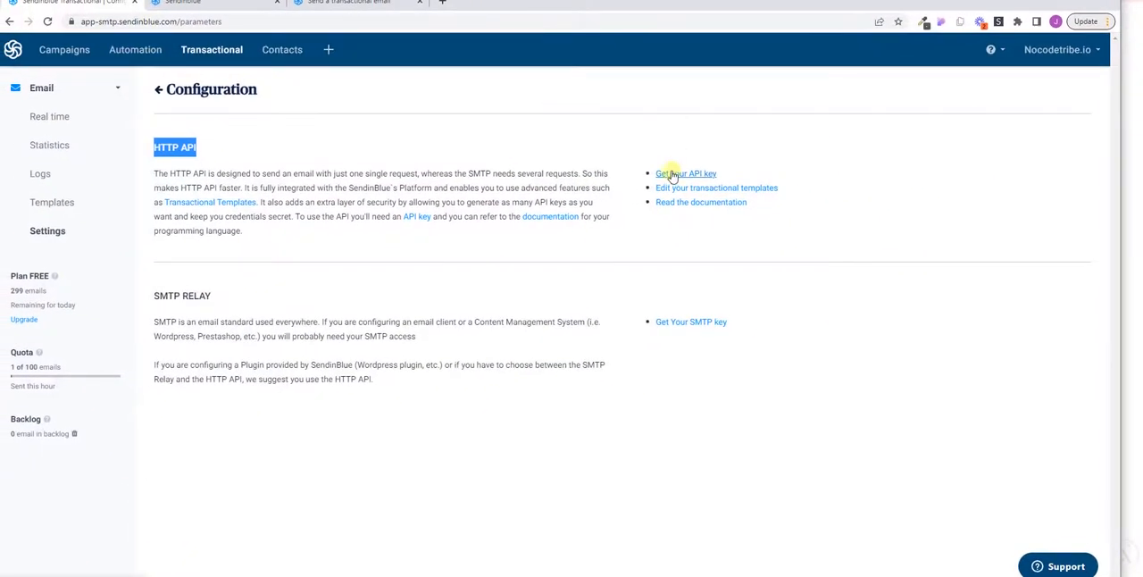
pyautogui.click(672, 175)
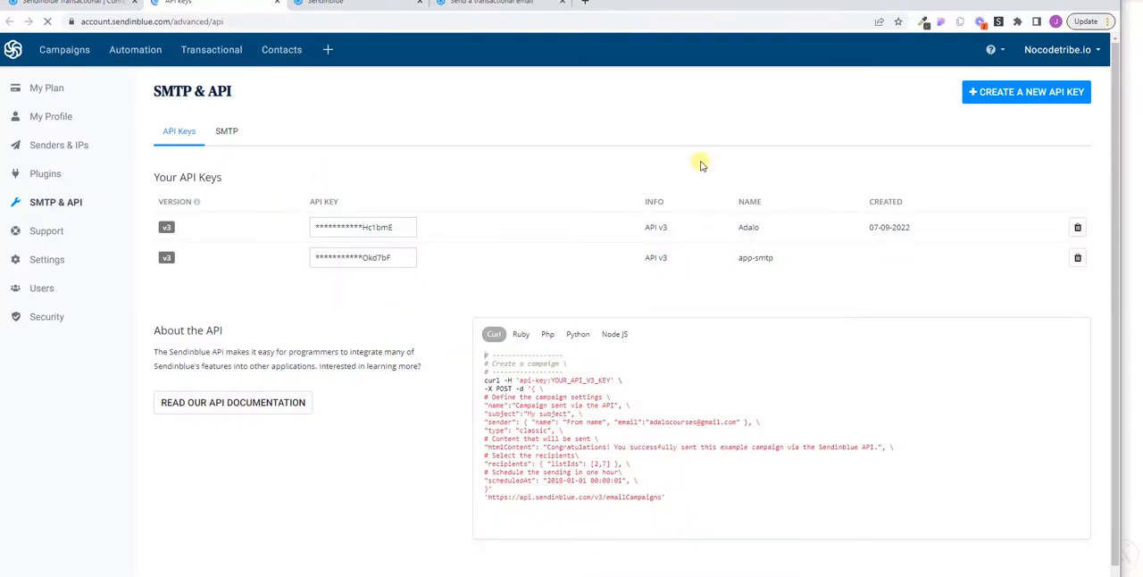
pyautogui.click(1021, 92)
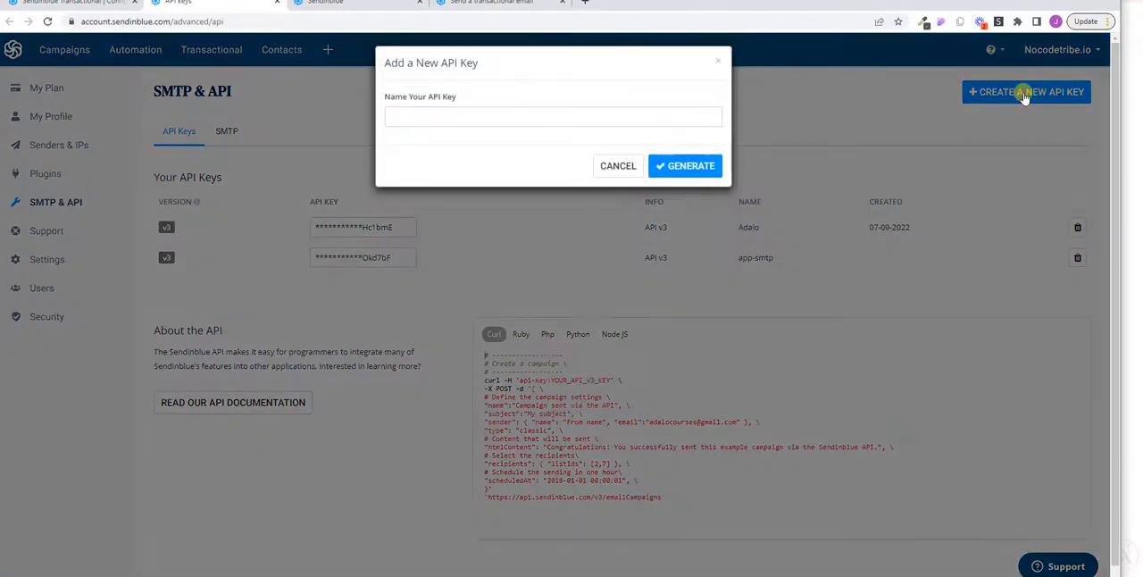
pyautogui.click(428, 121)
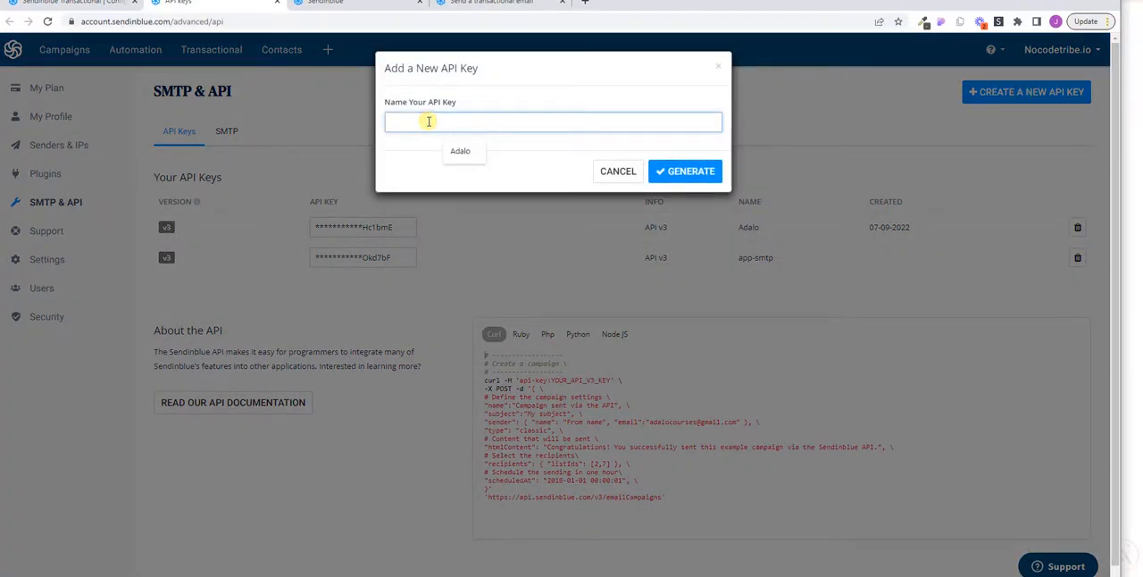
pyautogui.write('Sendinblue-Adal')
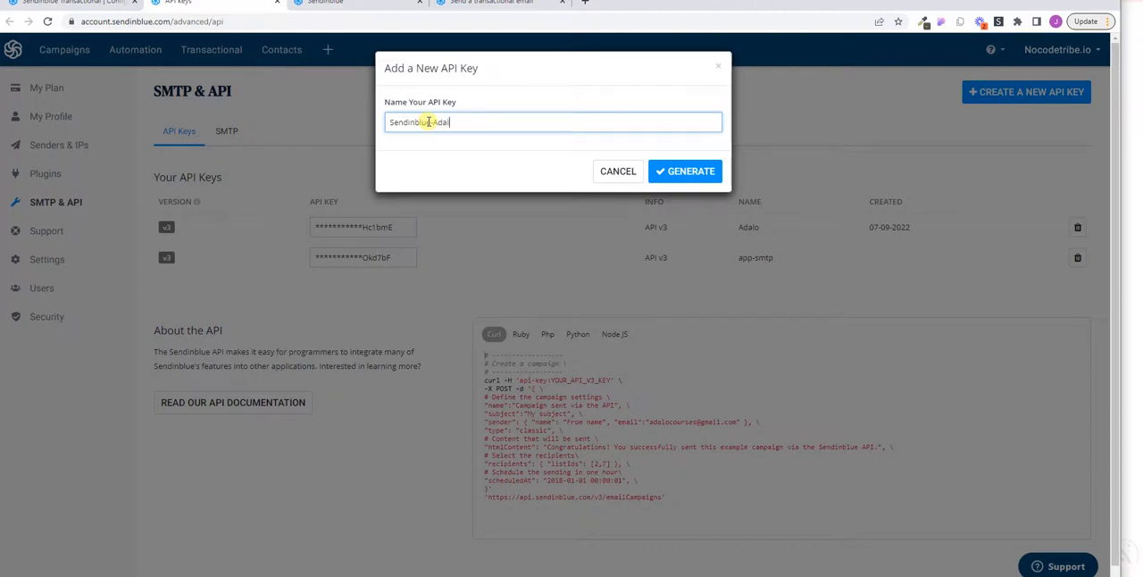
pyautogui.write('o')
pyautogui.click(682, 171)
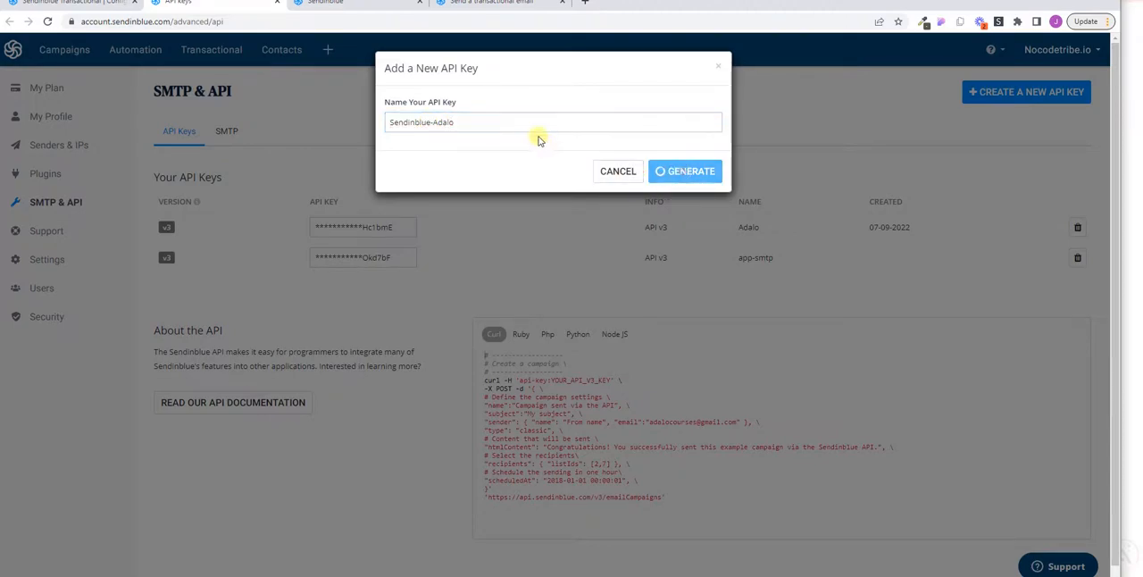
# - Copy the generated API key from Sendinblue and paste it as the value of the api-key header in Adalo
pyautogui.click(711, 136)
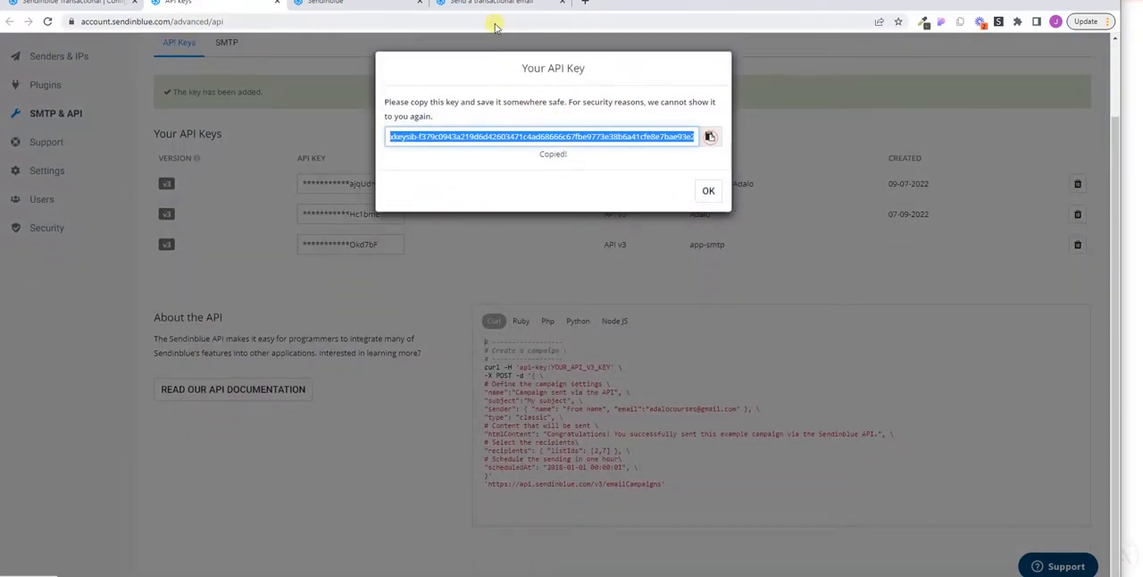
pyautogui.moveTo(619, 2); pyautogui.dragTo(1142, 72)
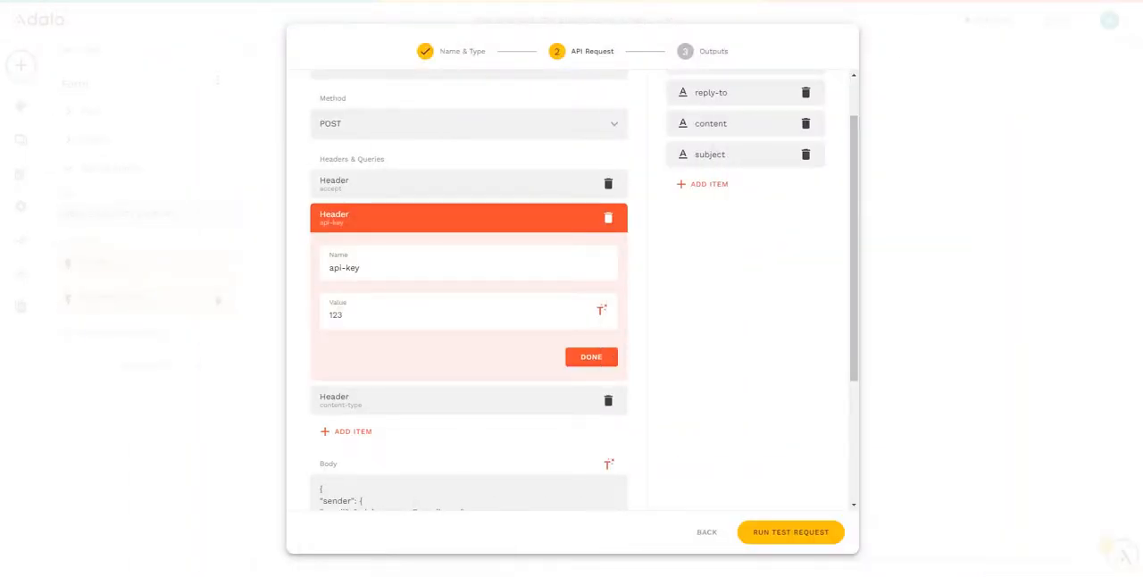
pyautogui.click(351, 315)
pyautogui.hotkey('ctrl', 'v')
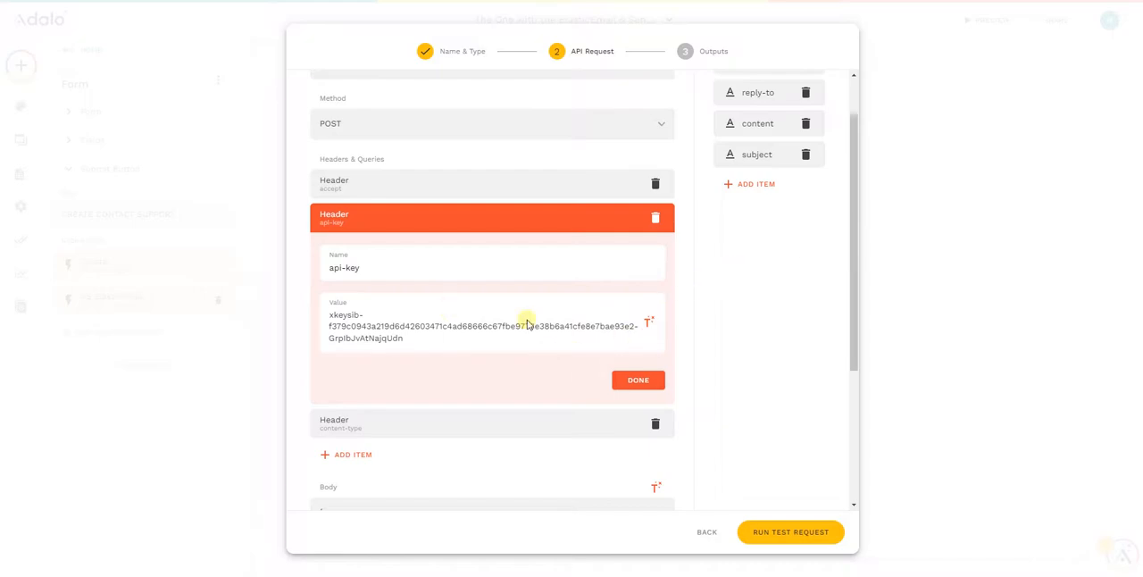
pyautogui.click(636, 381)
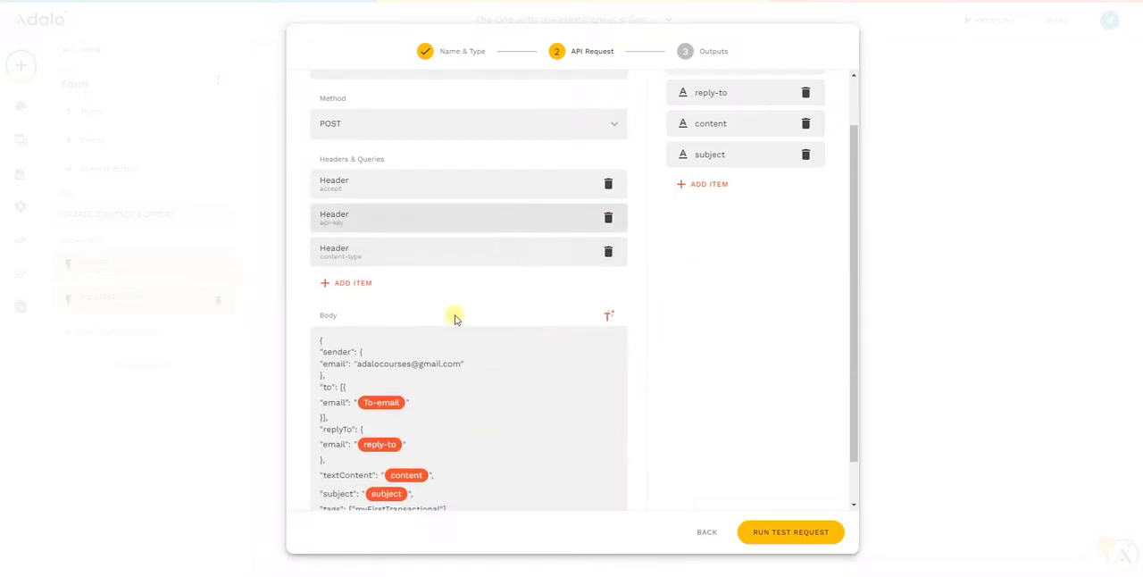
# - Review the type, name and example value of the To-email, reply-to, content and subject inputs
pyautogui.scroll(-1, 441, 332)
pyautogui.scroll(3, 446, 339)
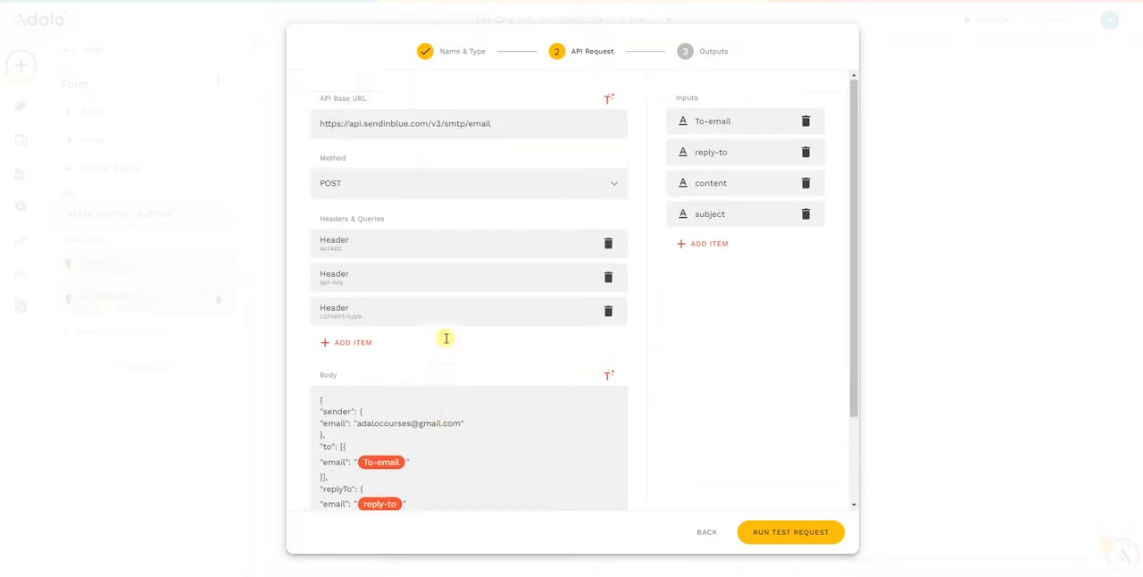
pyautogui.click(720, 123)
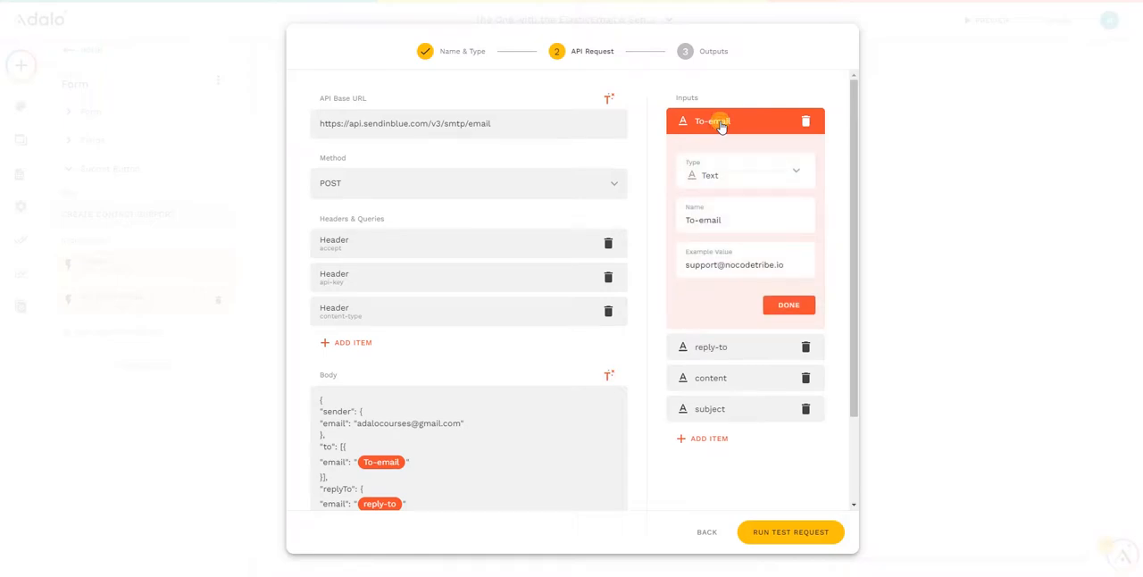
pyautogui.click(720, 123)
pyautogui.click(715, 153)
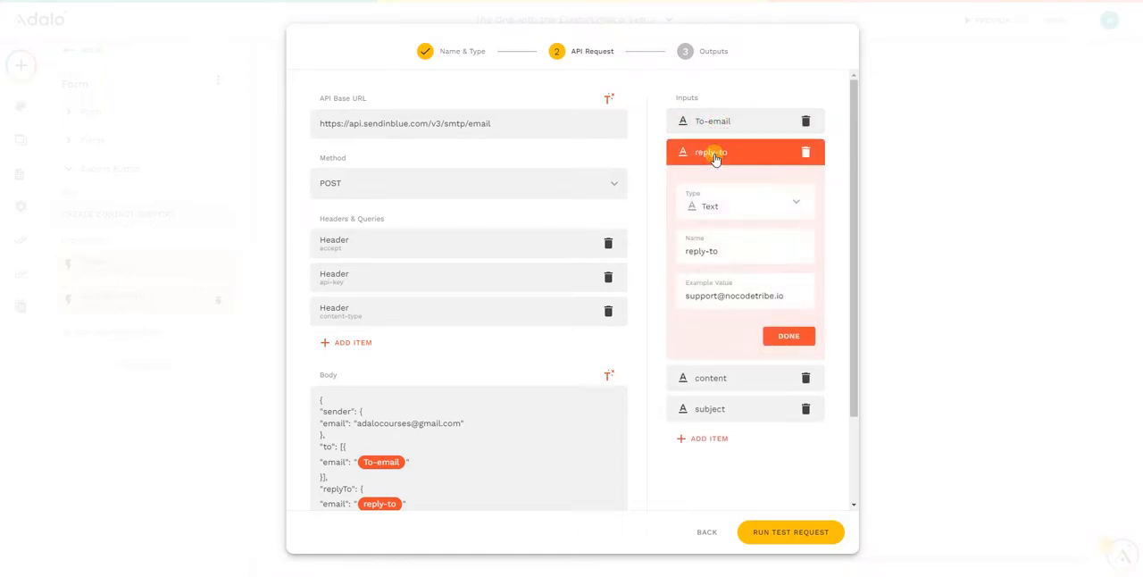
pyautogui.click(715, 155)
pyautogui.click(712, 184)
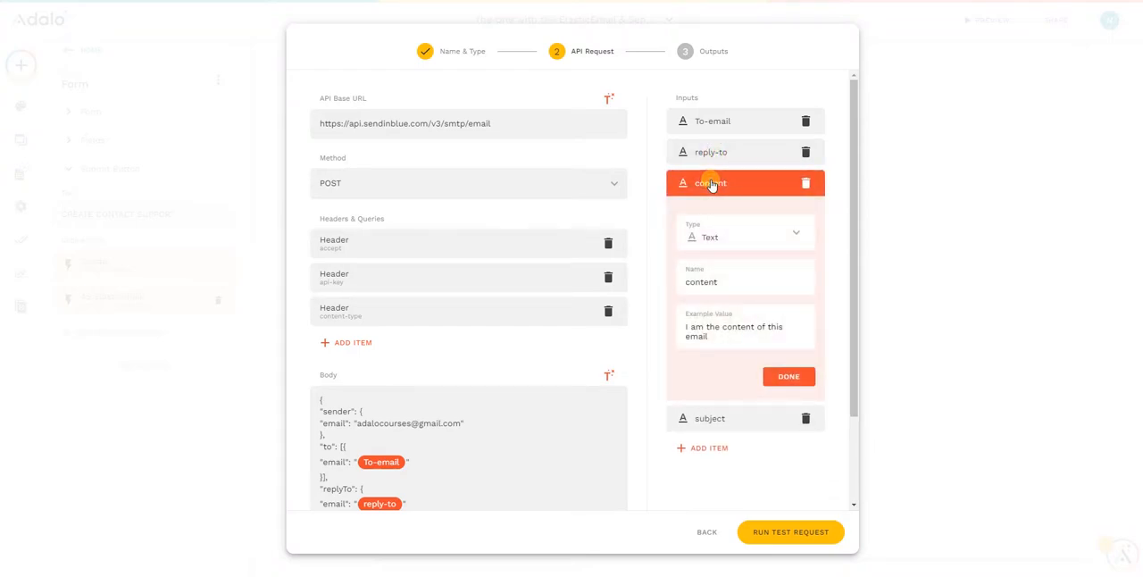
pyautogui.click(712, 185)
pyautogui.click(714, 214)
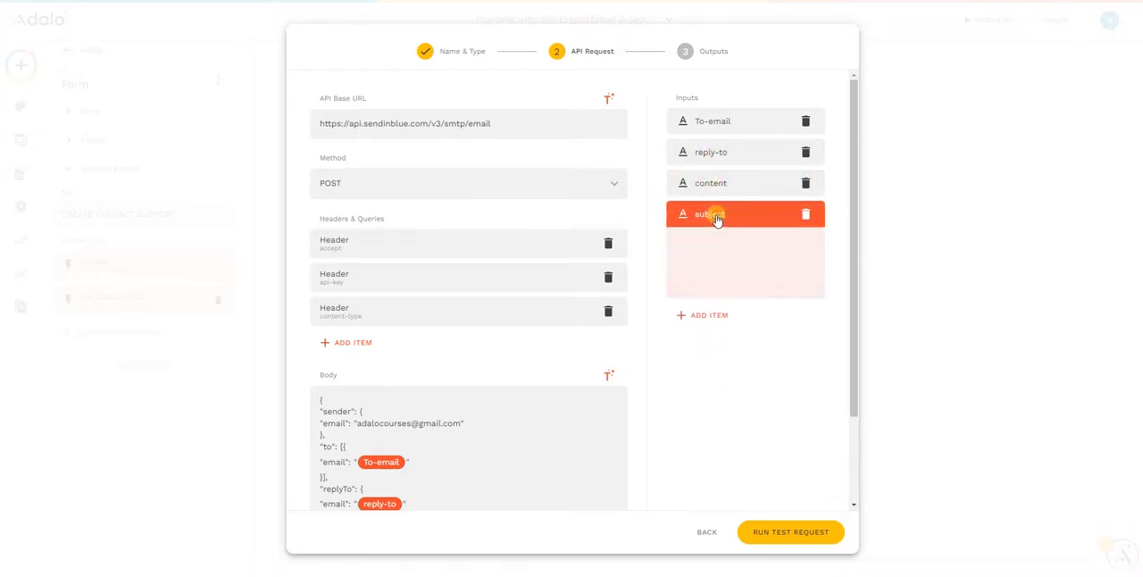
pyautogui.click(715, 215)
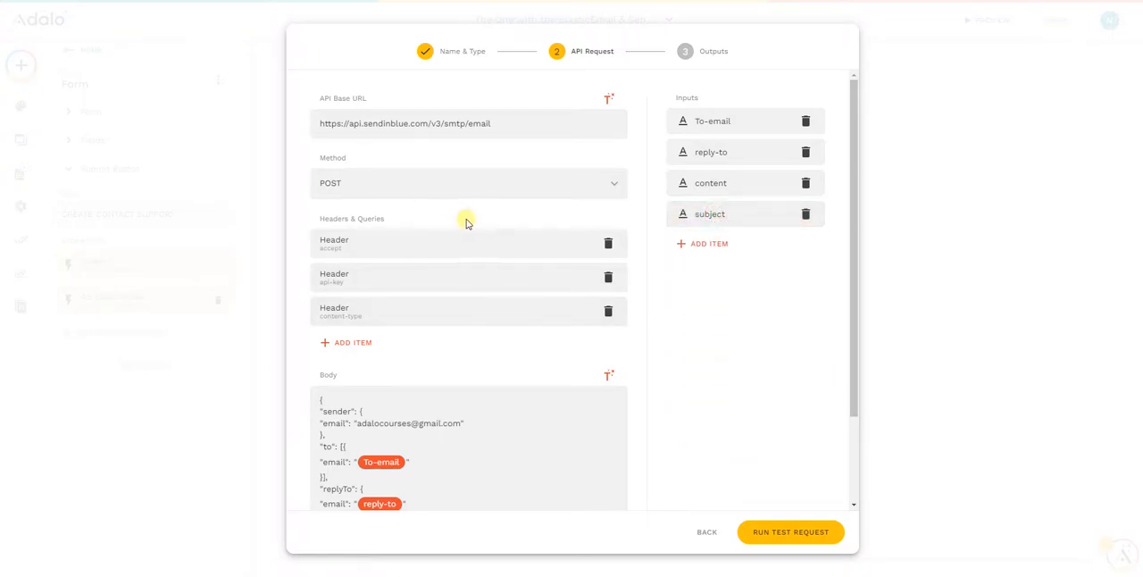
# - Review the accept, api-key and content-type headers and the JSON body of the API request
pyautogui.click(375, 244)
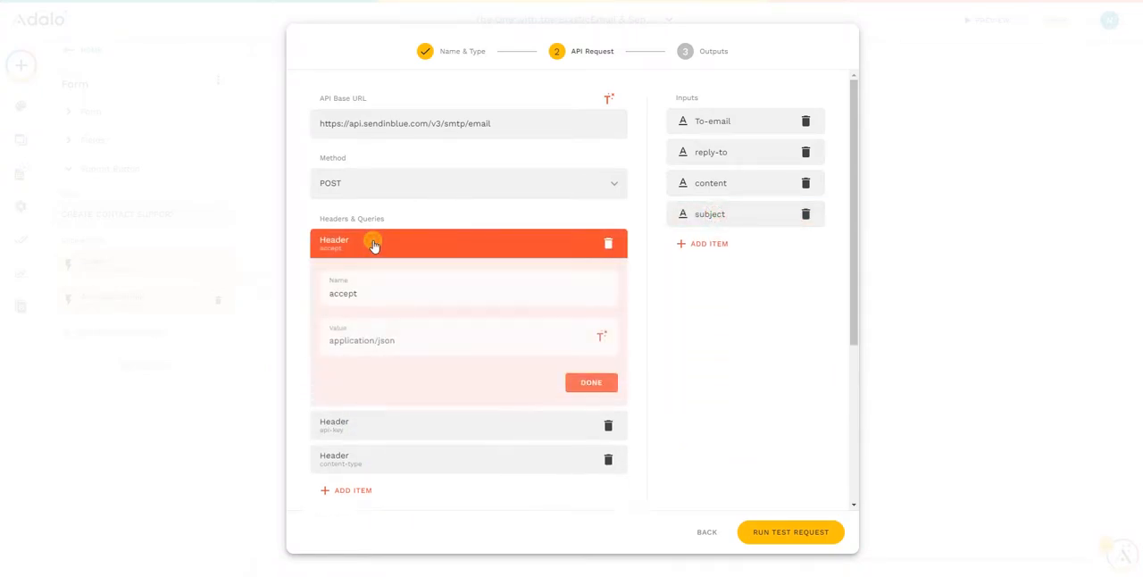
pyautogui.click(373, 245)
pyautogui.click(373, 246)
pyautogui.click(371, 246)
pyautogui.click(366, 282)
pyautogui.click(366, 277)
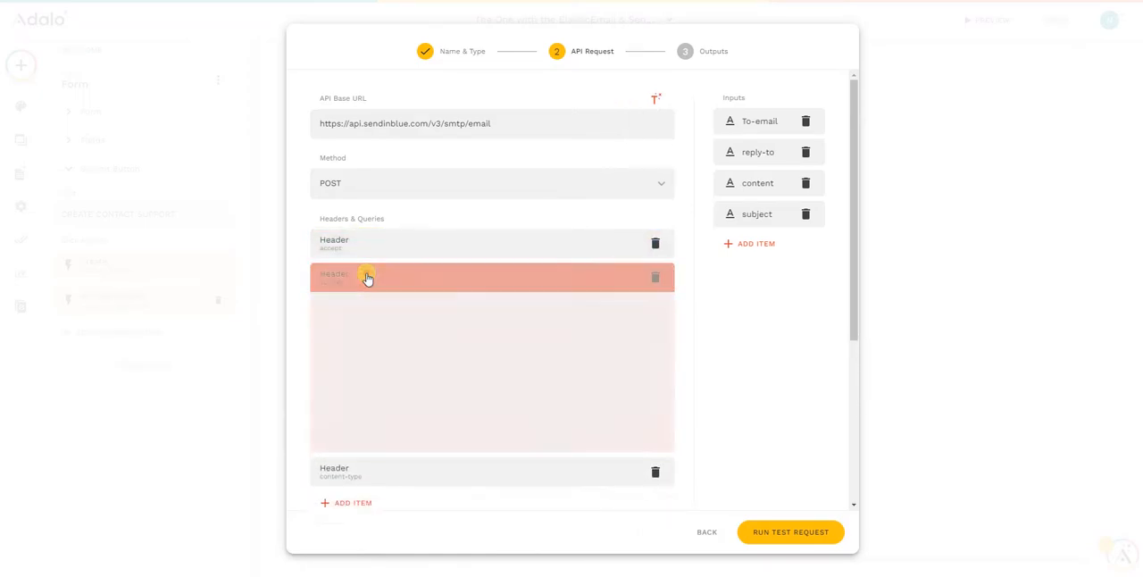
pyautogui.click(376, 302)
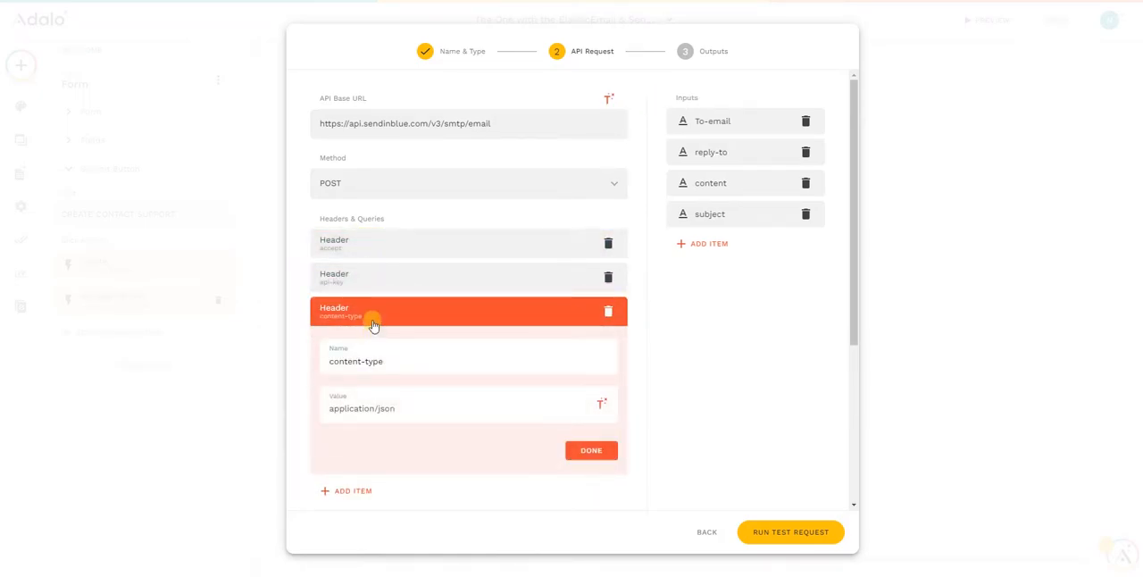
pyautogui.click(374, 320)
pyautogui.scroll(-1, 394, 317)
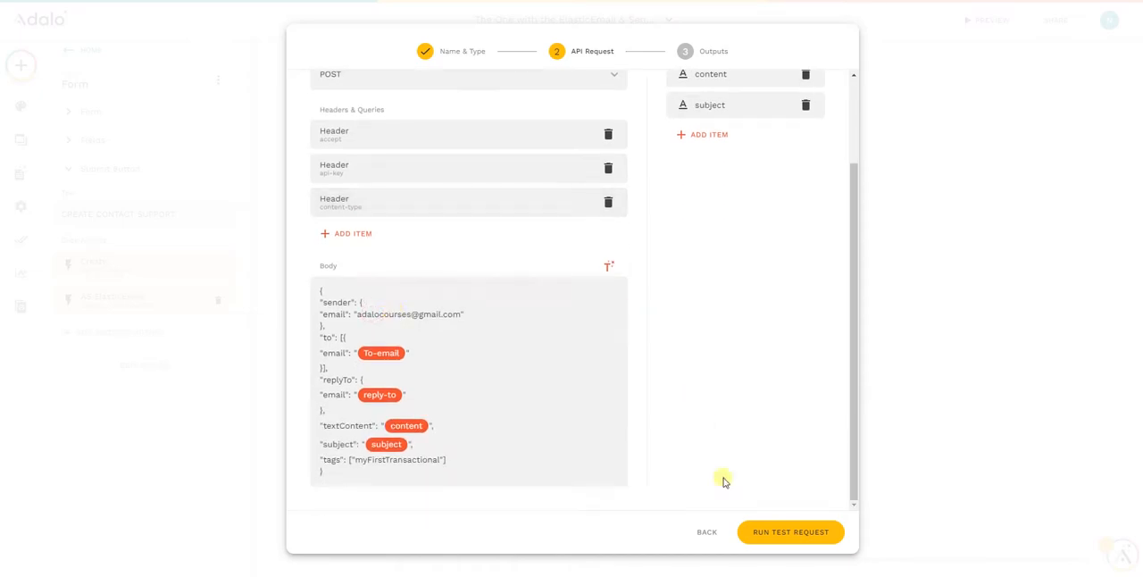
# - Run the test request for the custom action and inspect the messageId output and the rest of the response
pyautogui.click(784, 536)
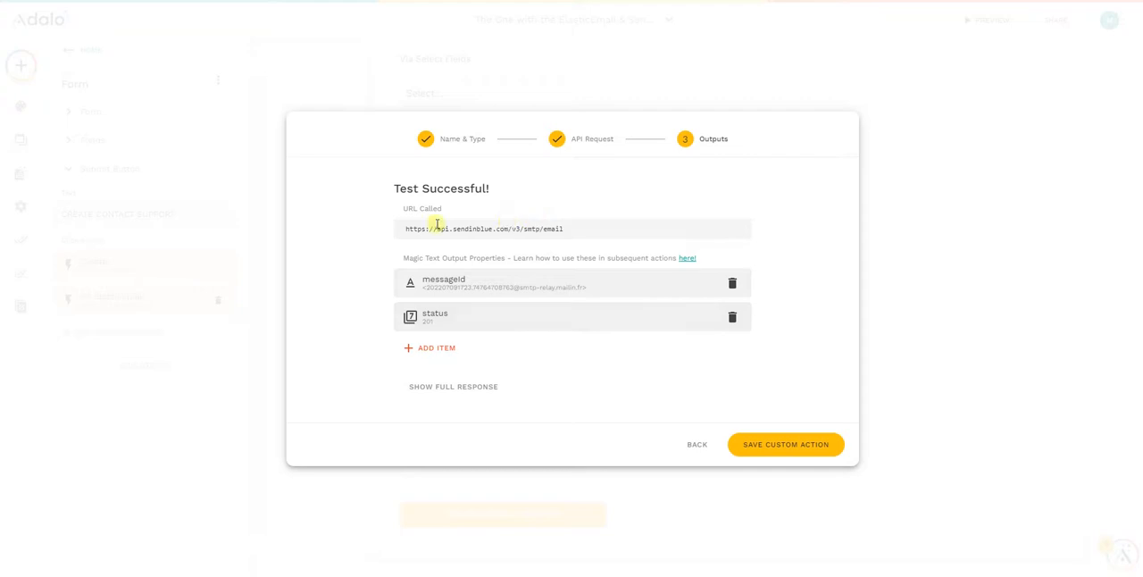
pyautogui.click(465, 295)
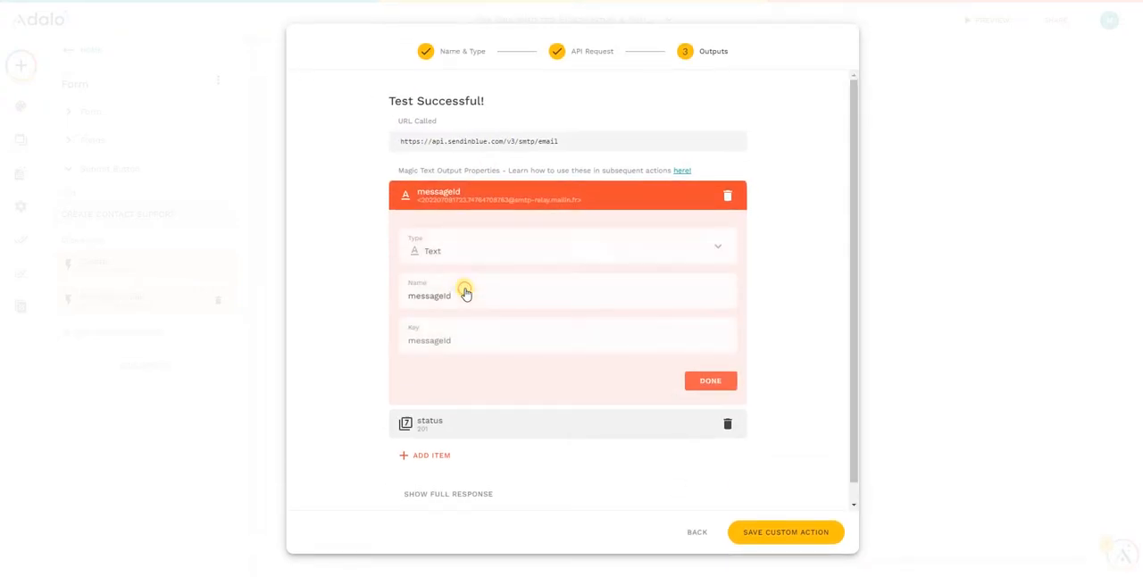
pyautogui.click(437, 197)
pyautogui.click(438, 403)
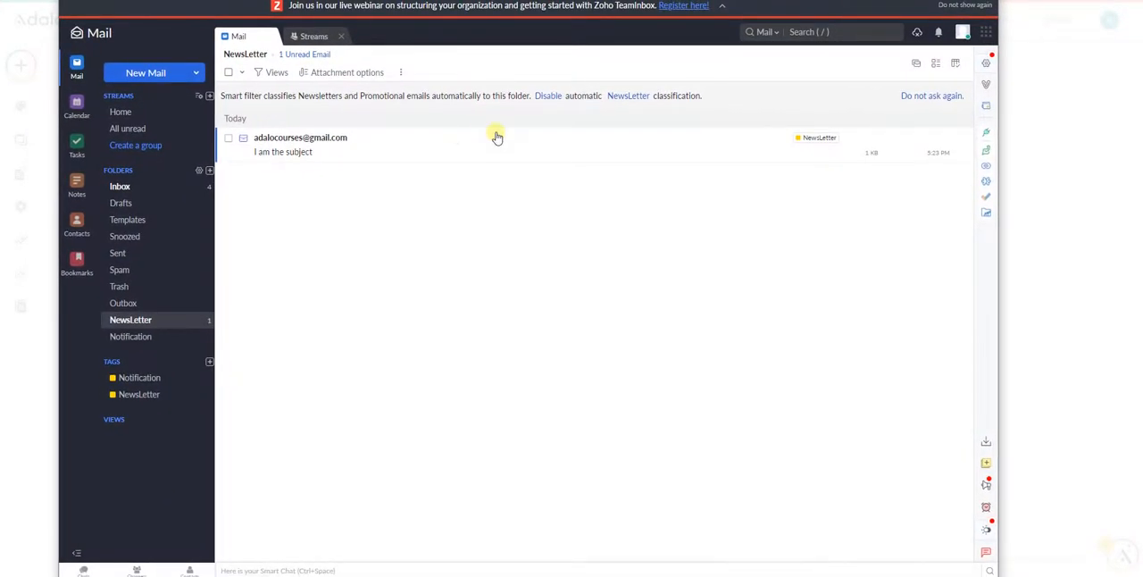
# - In Zoho Mail, open the received test email "I am the subject", check its recipient, display external images and examine its content
pyautogui.click(261, 149)
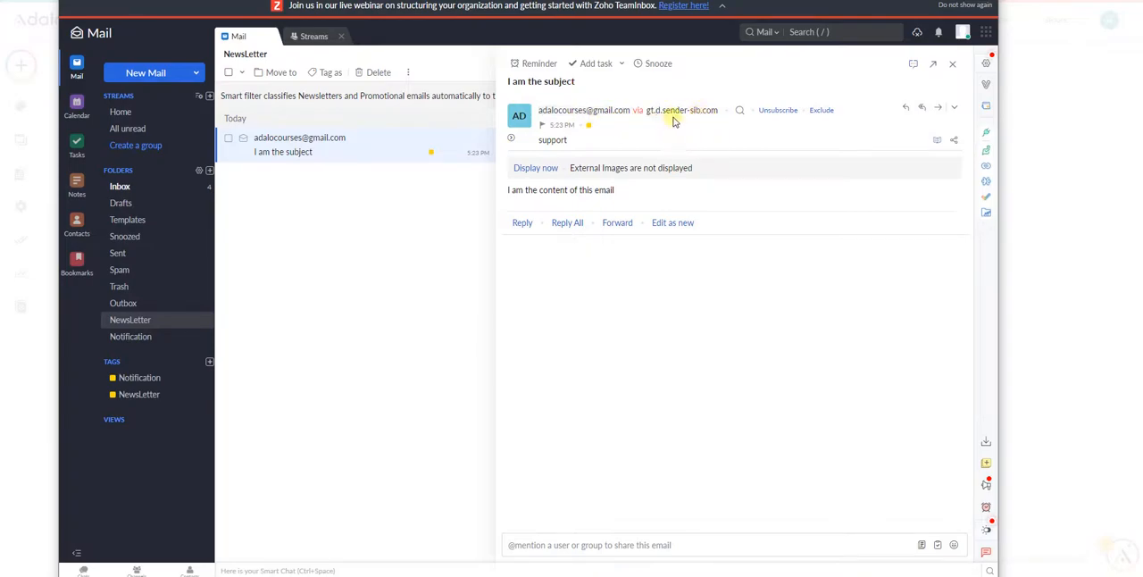
pyautogui.click(552, 140)
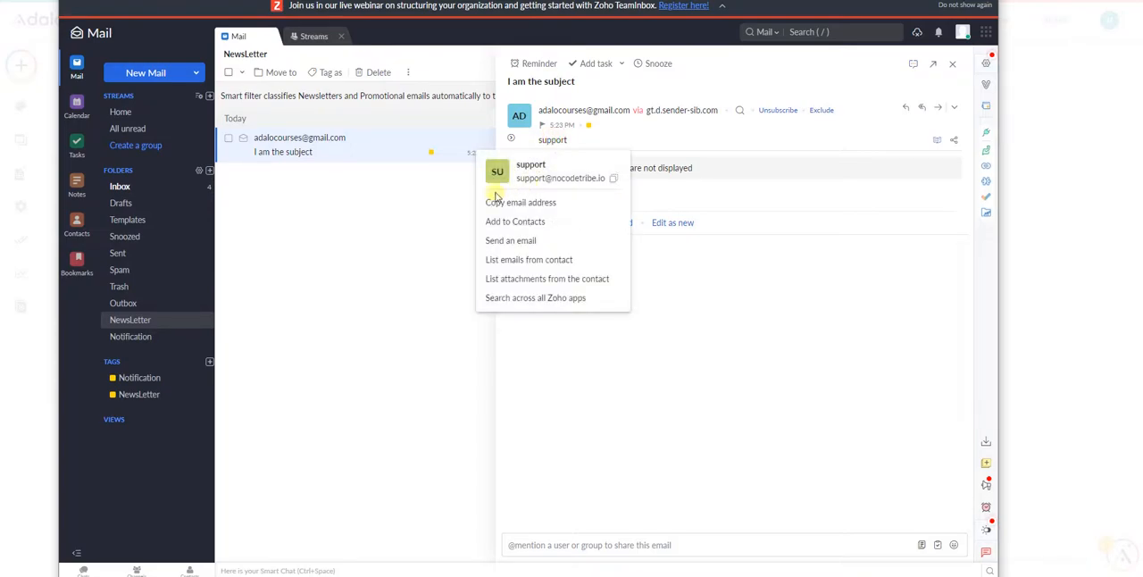
pyautogui.click(711, 287)
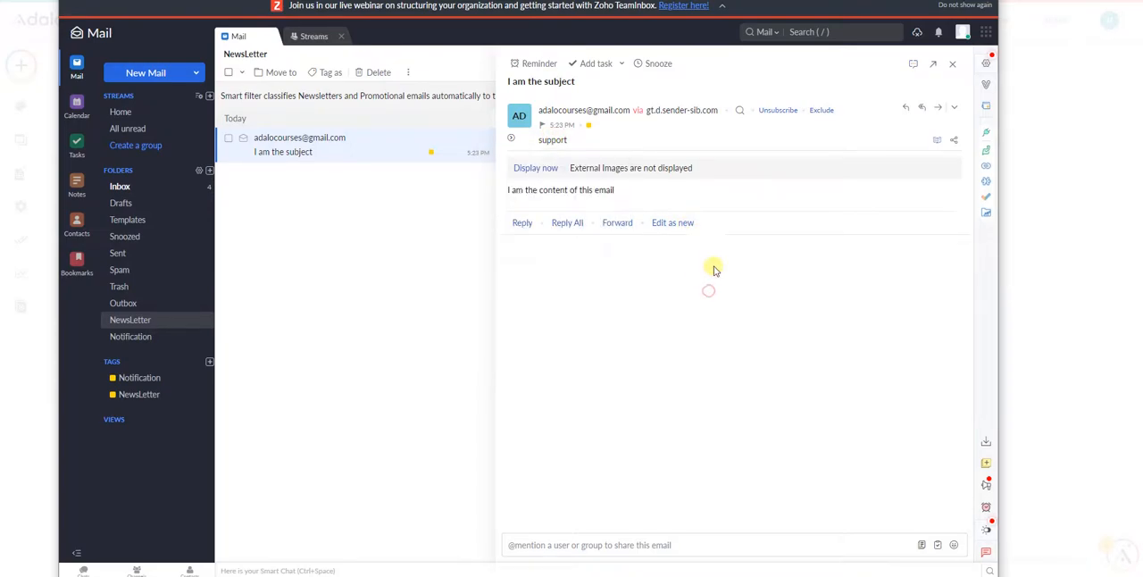
pyautogui.click(547, 168)
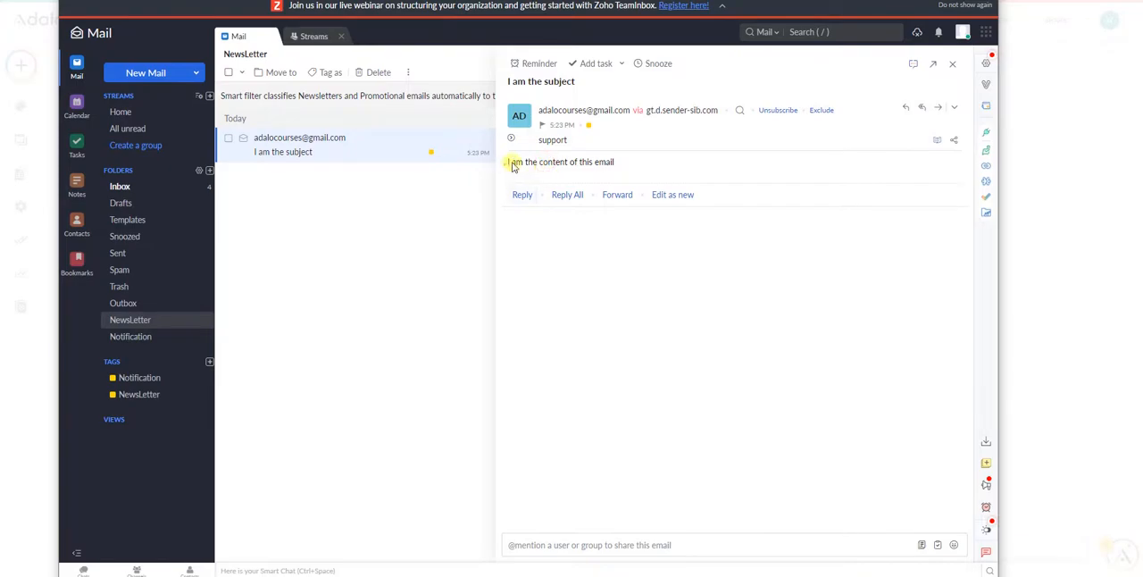
pyautogui.moveTo(509, 162); pyautogui.dragTo(638, 157)
pyautogui.click(624, 254)
# - Start a reply to the test email and check which reply-to address it is directed to
pyautogui.click(902, 109)
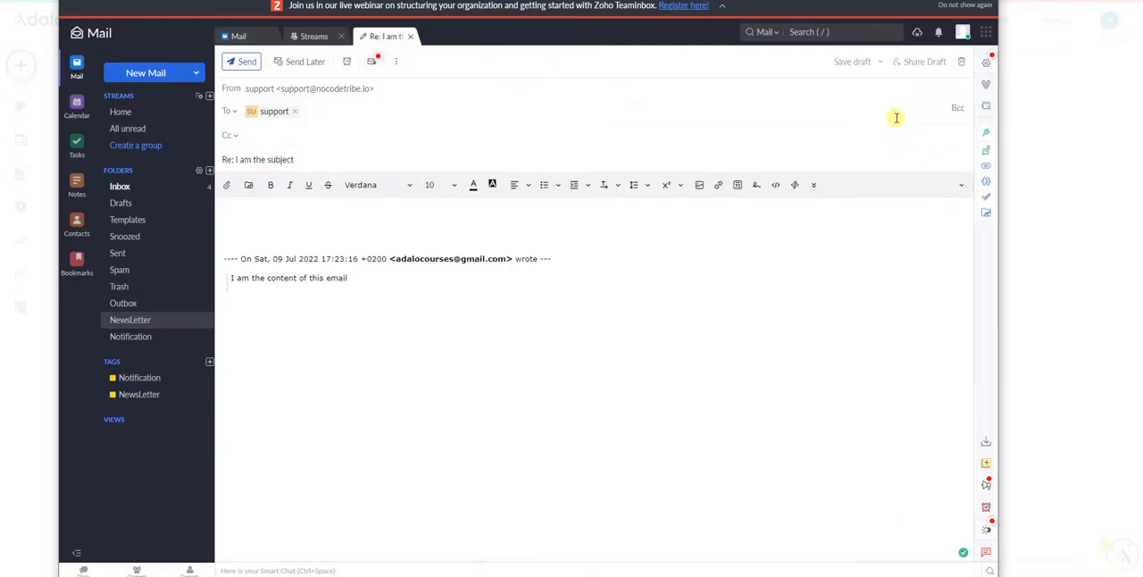
pyautogui.click(271, 113)
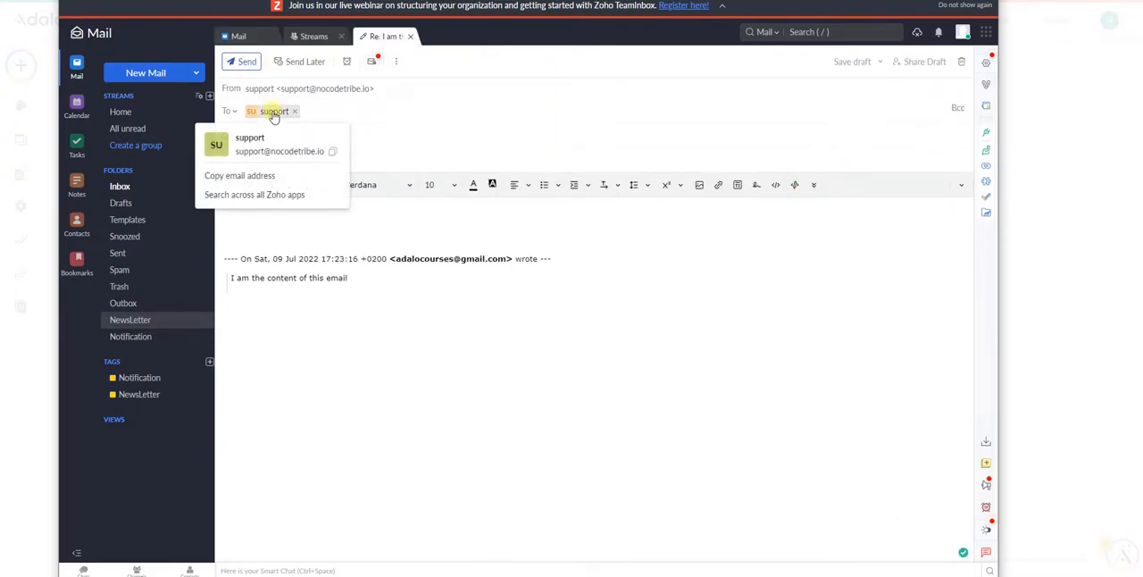
pyautogui.moveTo(235, 152); pyautogui.dragTo(326, 150)
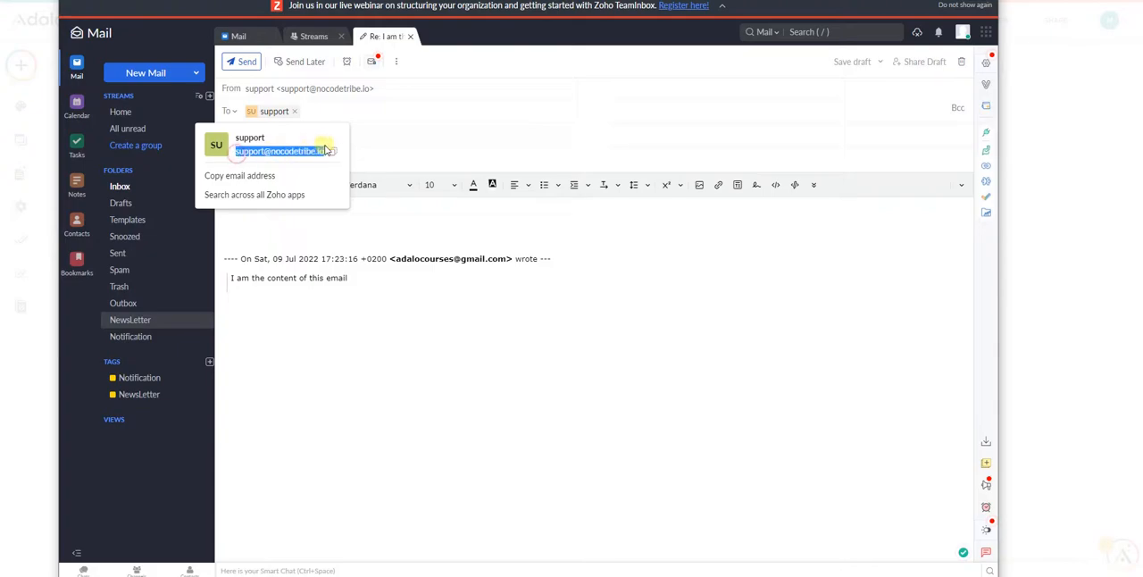
pyautogui.click(520, 127)
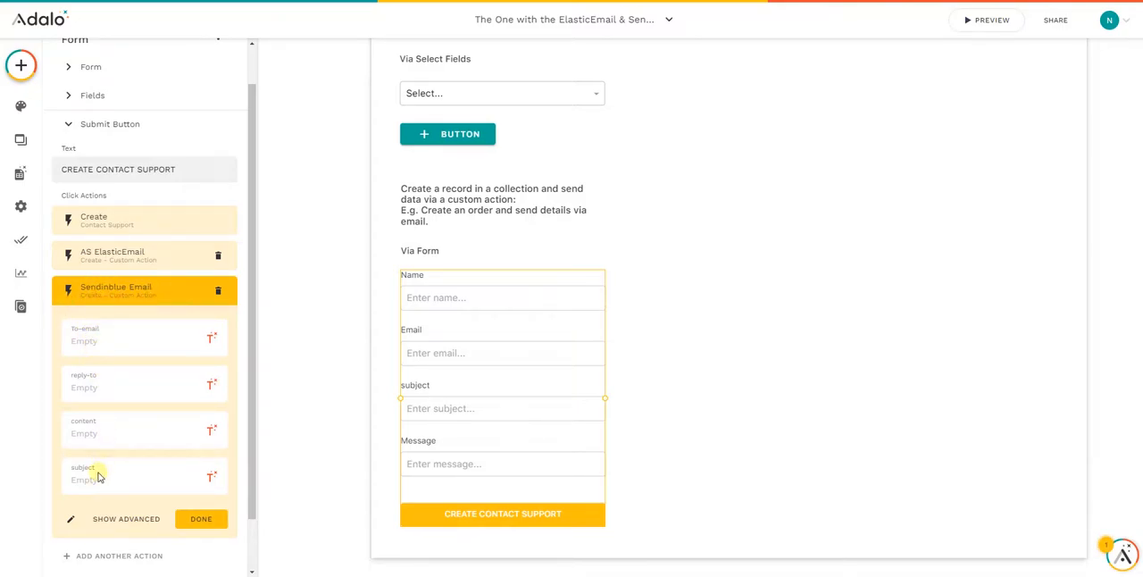
# - Add the saved Sendinblue custom action to the form's submit button a second time, and delete the duplicate
pyautogui.scroll(-1, 97, 469)
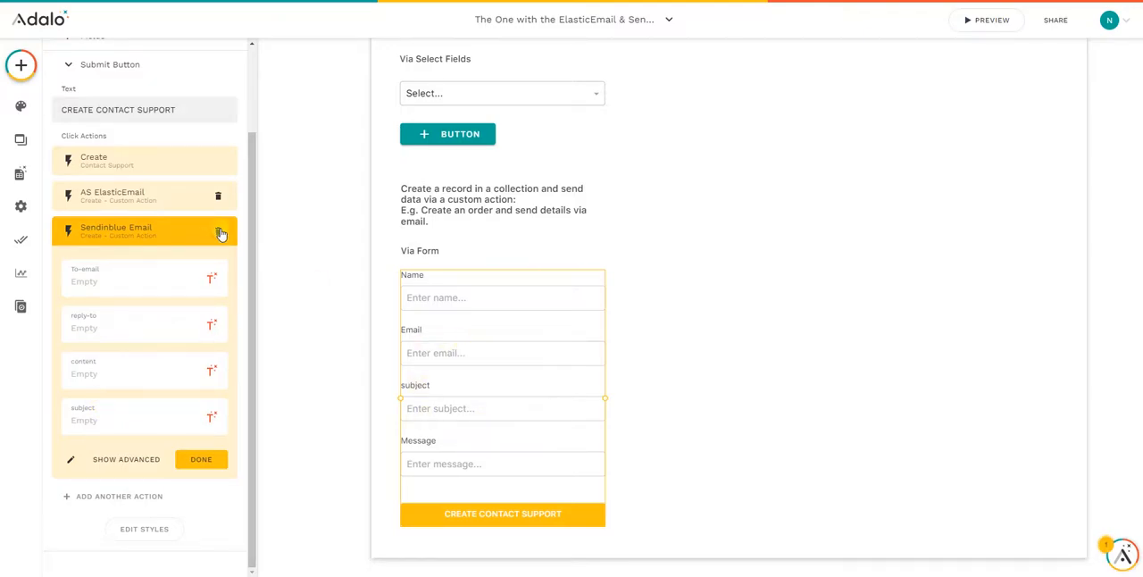
pyautogui.click(161, 229)
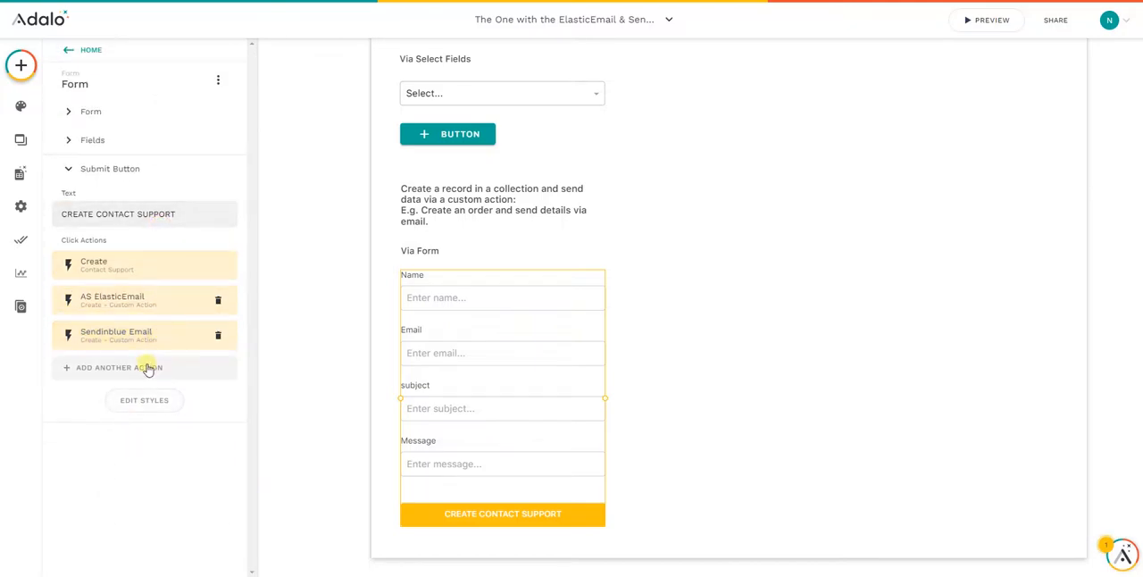
pyautogui.click(145, 366)
pyautogui.moveTo(140, 296)
pyautogui.scroll(-10, 259, 314)
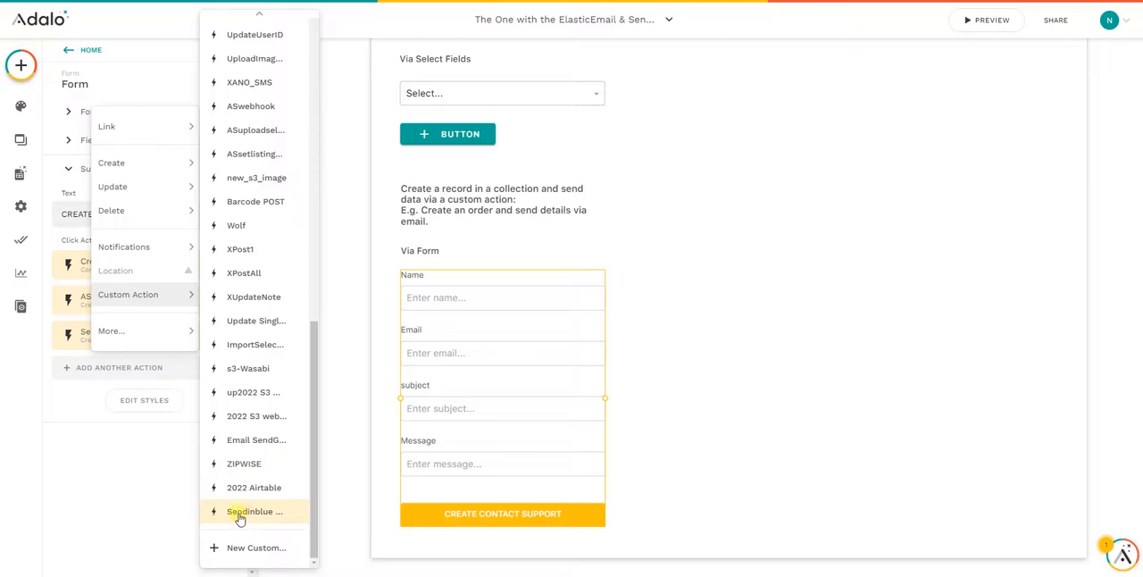
pyautogui.click(249, 515)
pyautogui.scroll(-2, 155, 390)
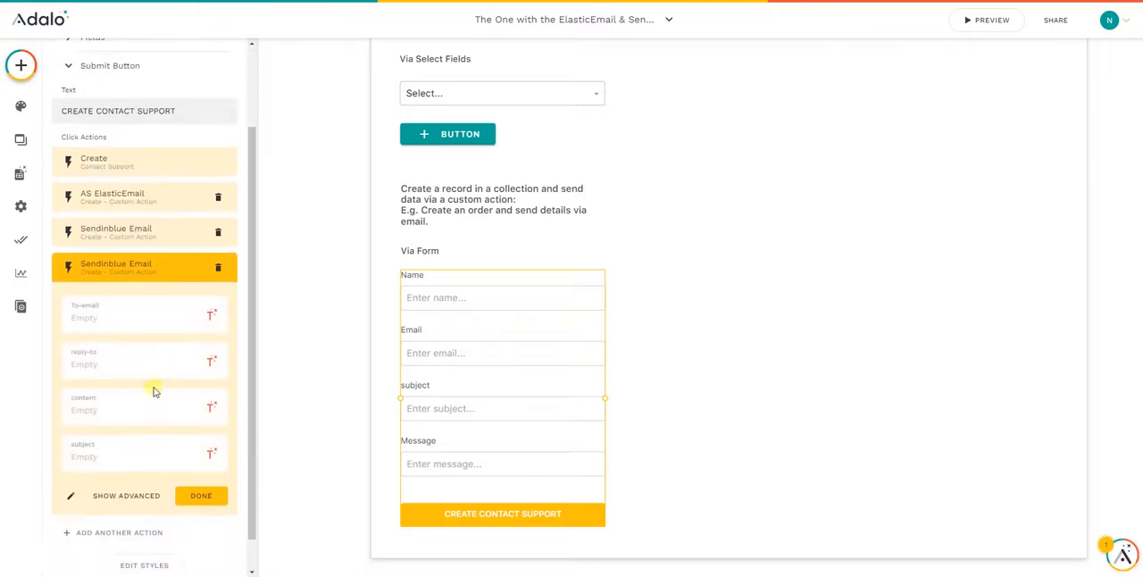
pyautogui.click(218, 214)
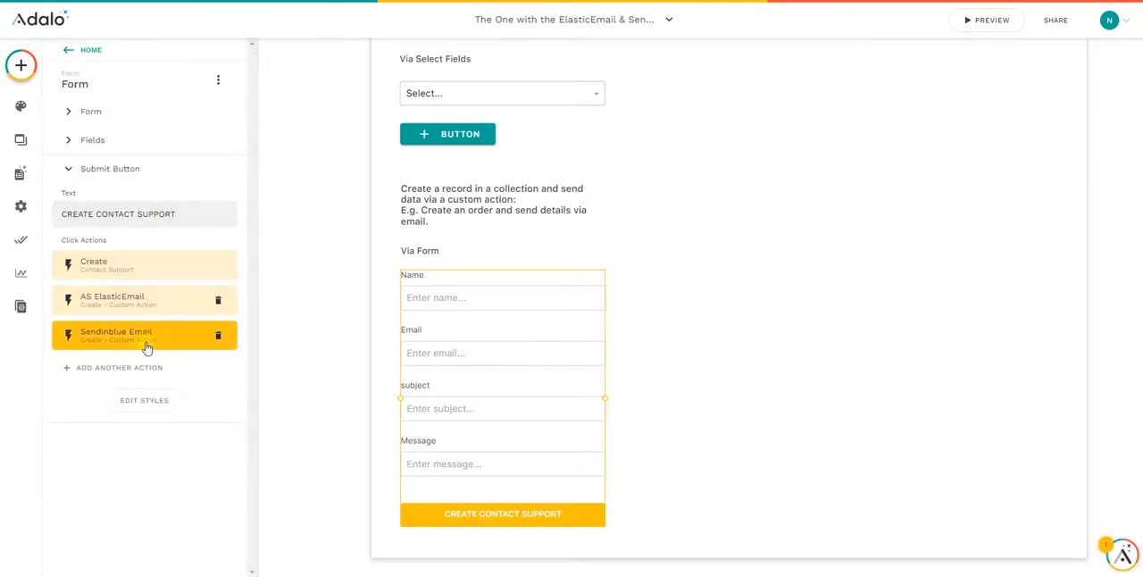
# - In the Sendinblue Email action, set To-email to the New Contact Support's Email and enter the support email address as reply-to
pyautogui.click(147, 344)
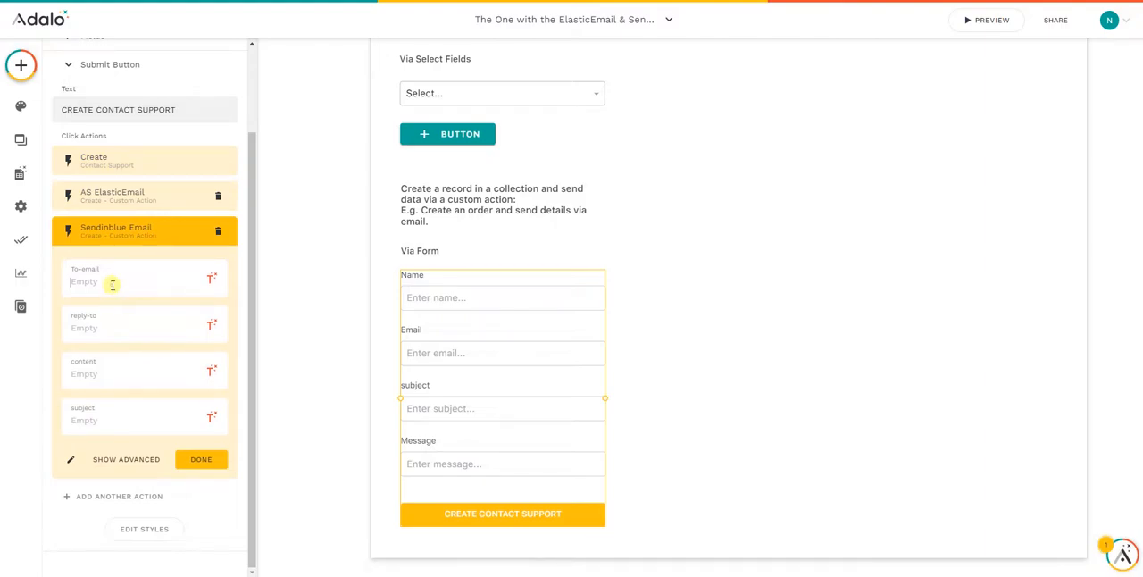
pyautogui.click(210, 279)
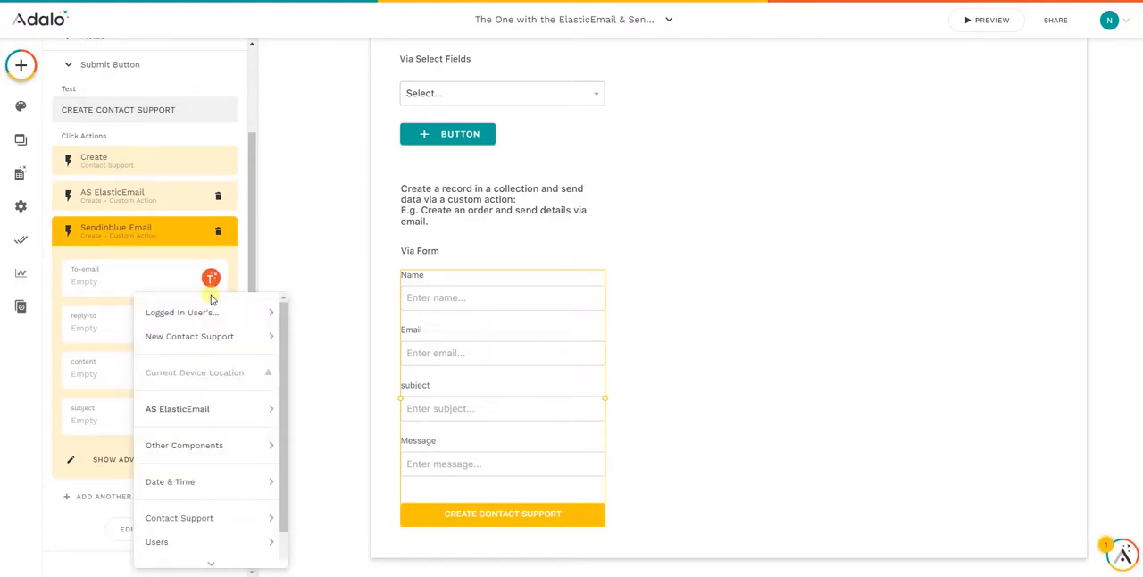
pyautogui.moveTo(210, 336)
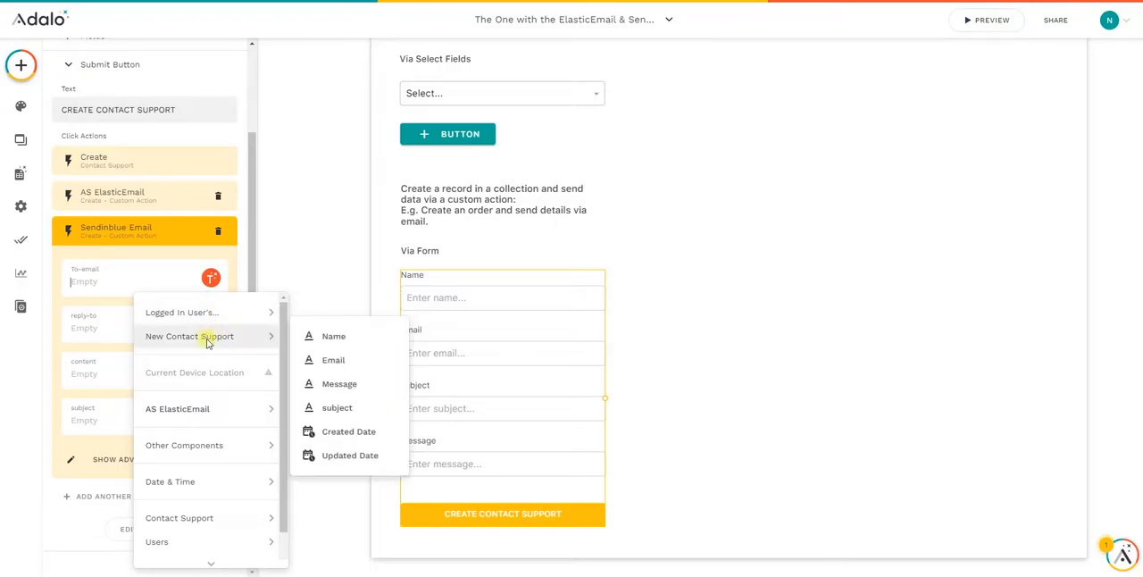
pyautogui.click(336, 360)
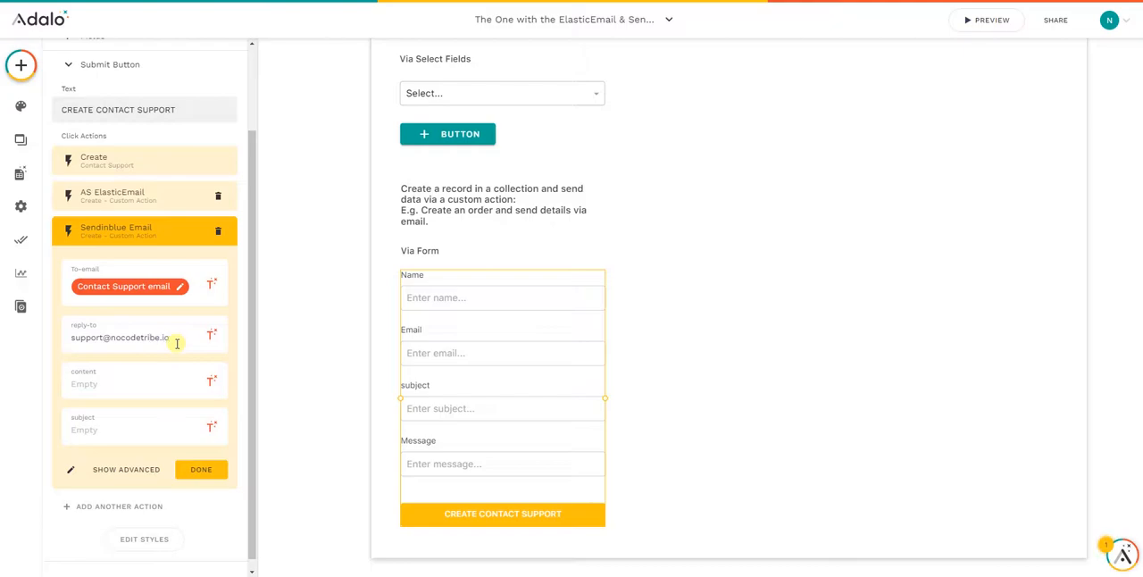
# - Map content to the New Contact Support's Message and subject to its subject, and finish editing the Sendinblue Email action
pyautogui.click(211, 380)
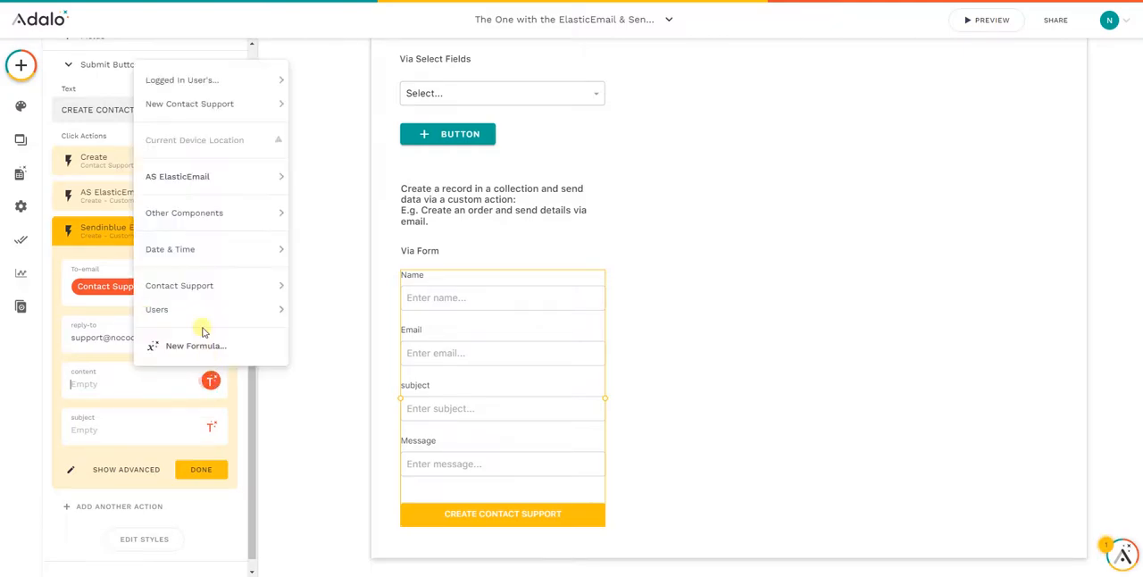
pyautogui.moveTo(182, 114)
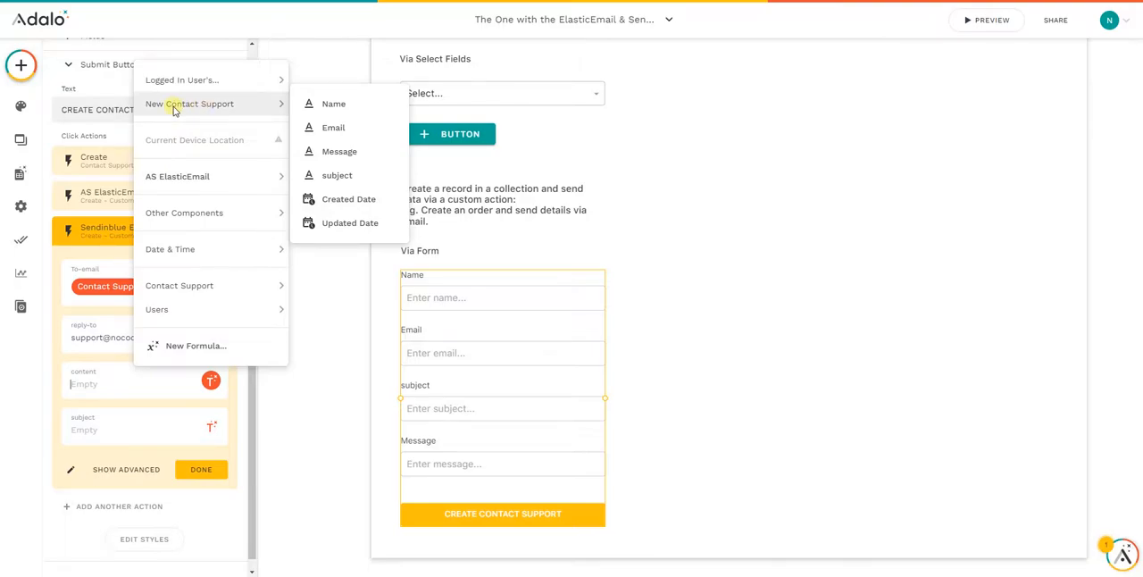
pyautogui.click(351, 154)
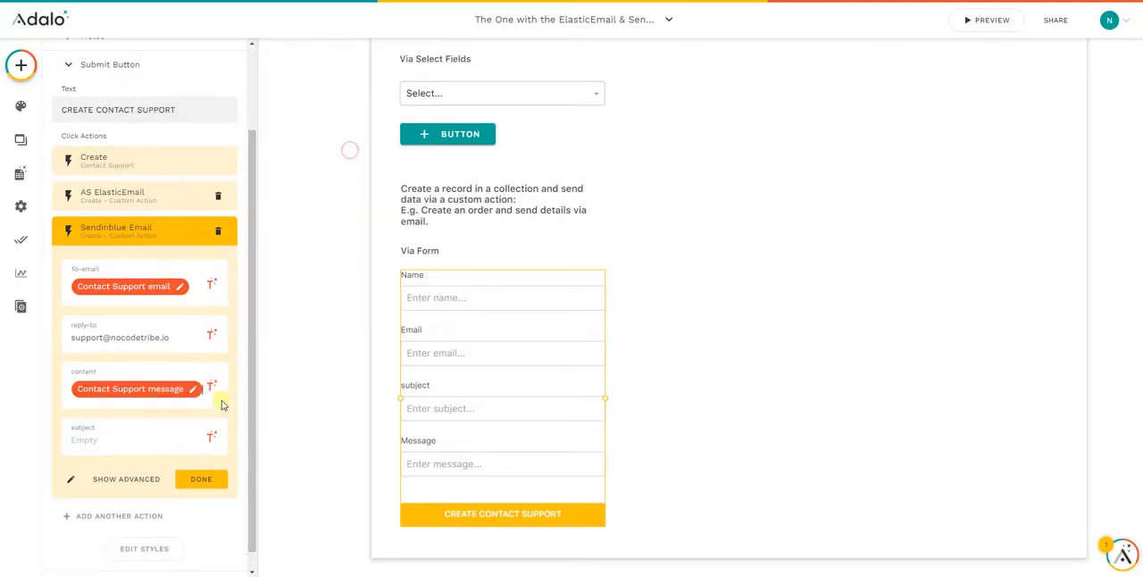
pyautogui.scroll(-1, 124, 443)
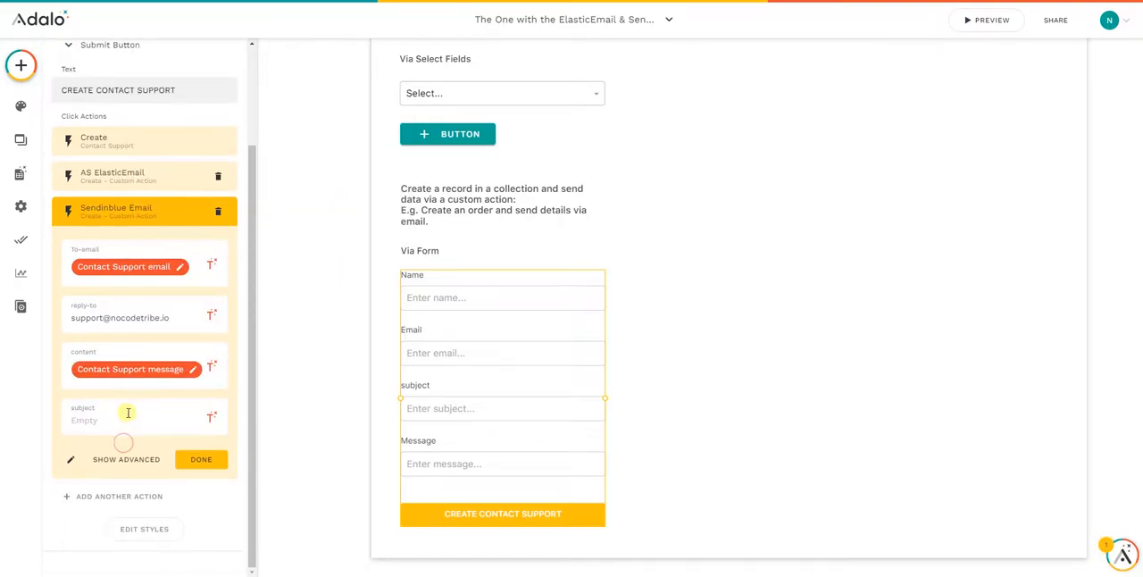
pyautogui.click(210, 417)
pyautogui.moveTo(184, 149)
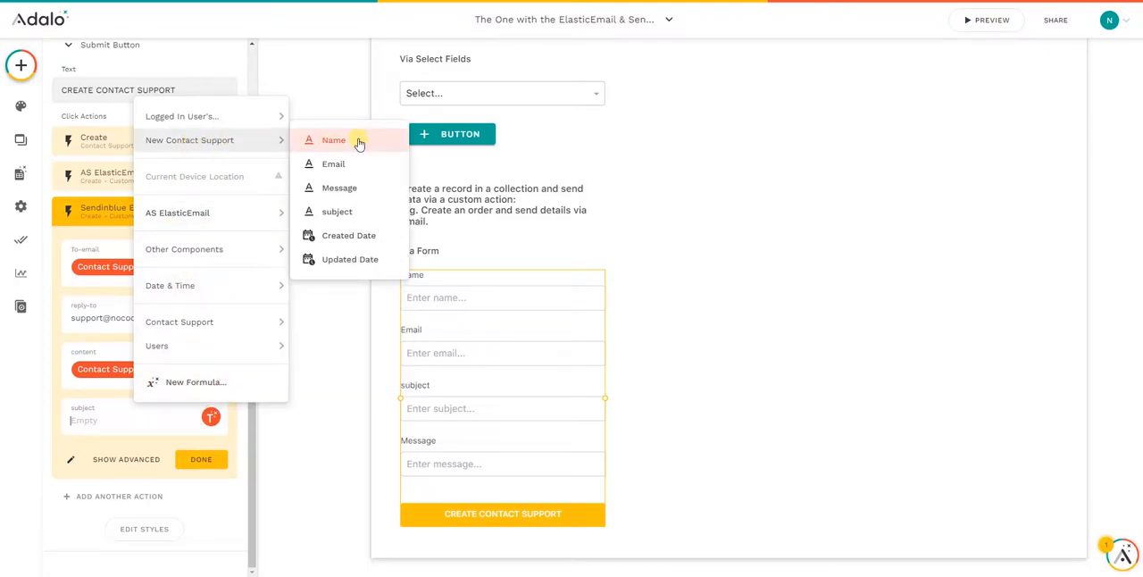
pyautogui.click(341, 212)
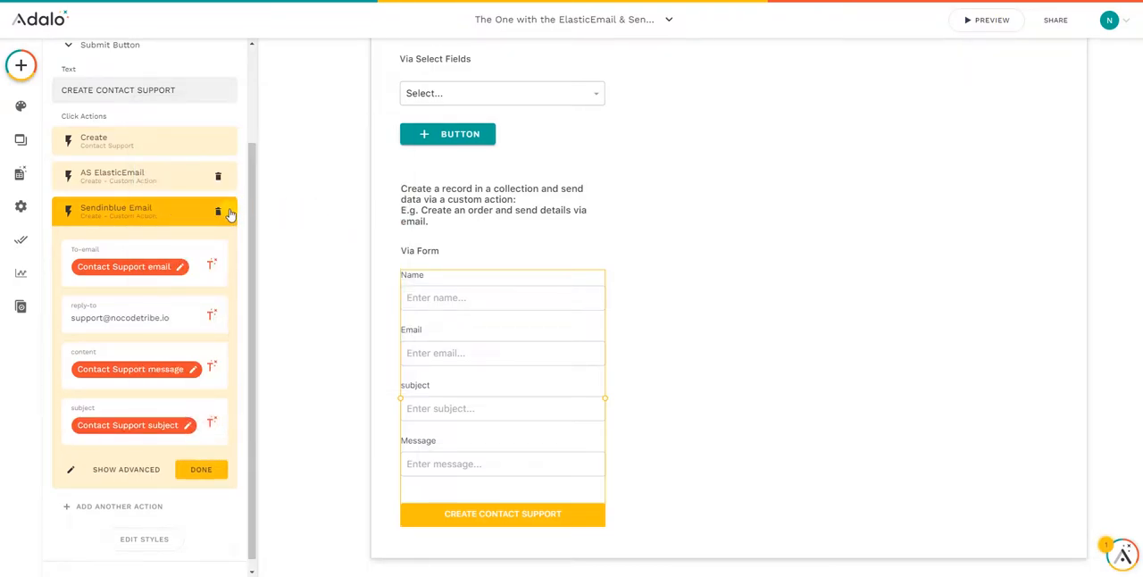
pyautogui.click(194, 476)
pyautogui.scroll(-1, 167, 312)
pyautogui.click(207, 463)
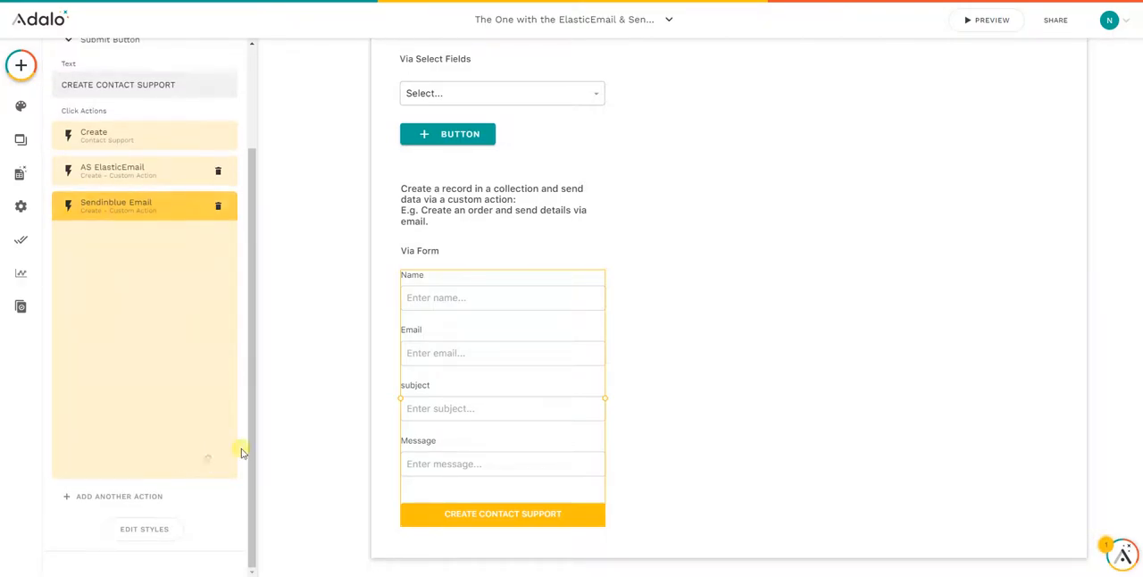